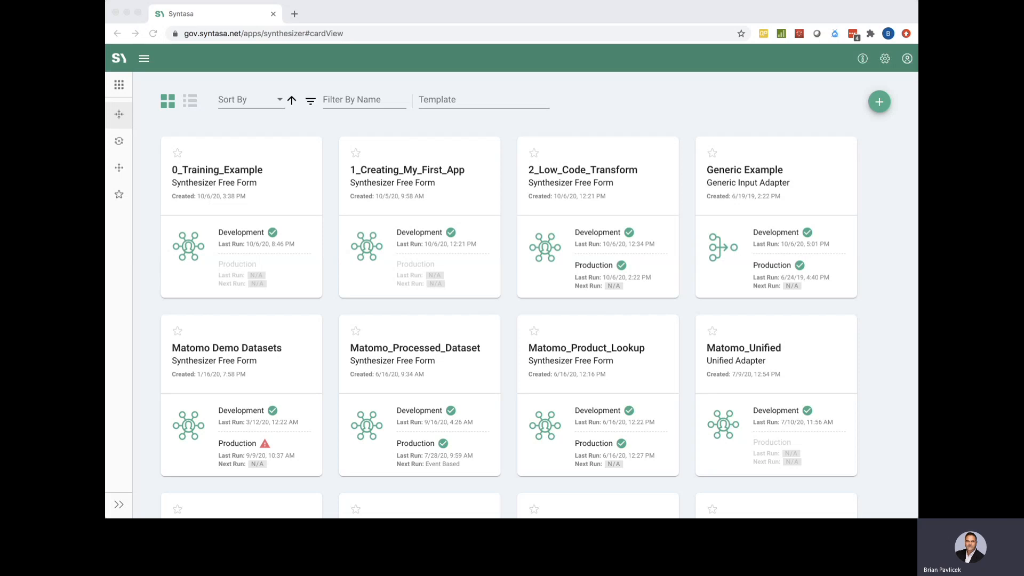
Open the 0_Training_Example card to show its S3 connection, File Loader and loader dataset canvas
{"action": "left_click", "coordinate": [606, 101]}
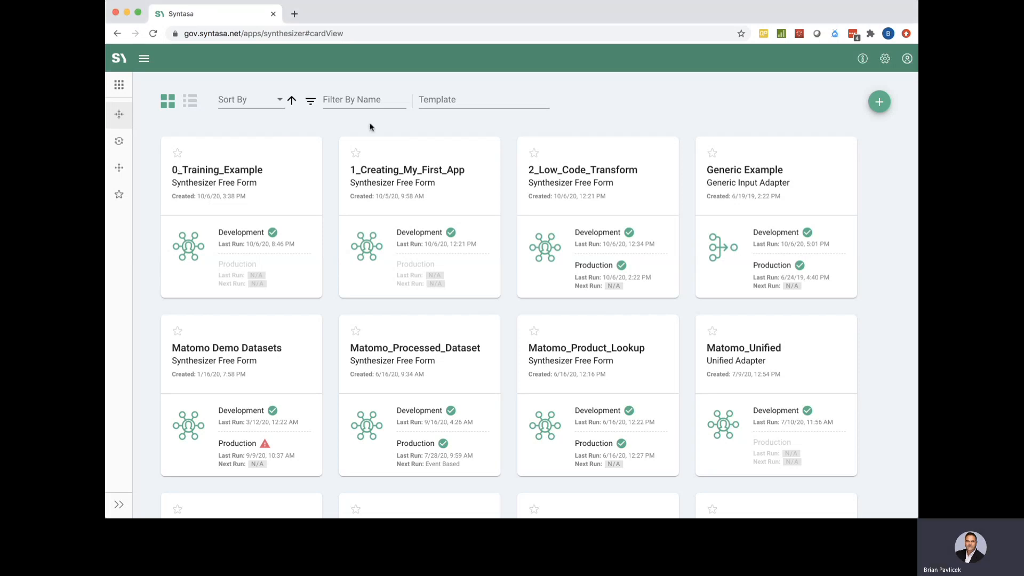
{"action": "left_click", "coordinate": [254, 184]}
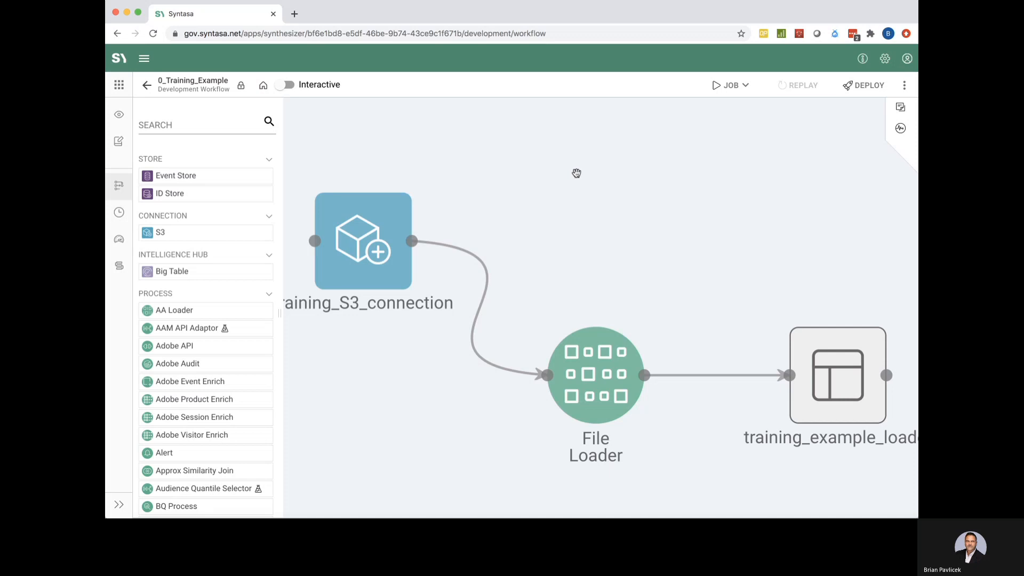
{"action": "scroll", "coordinate": [577, 174], "scroll_direction": "down", "scroll_amount": 2}
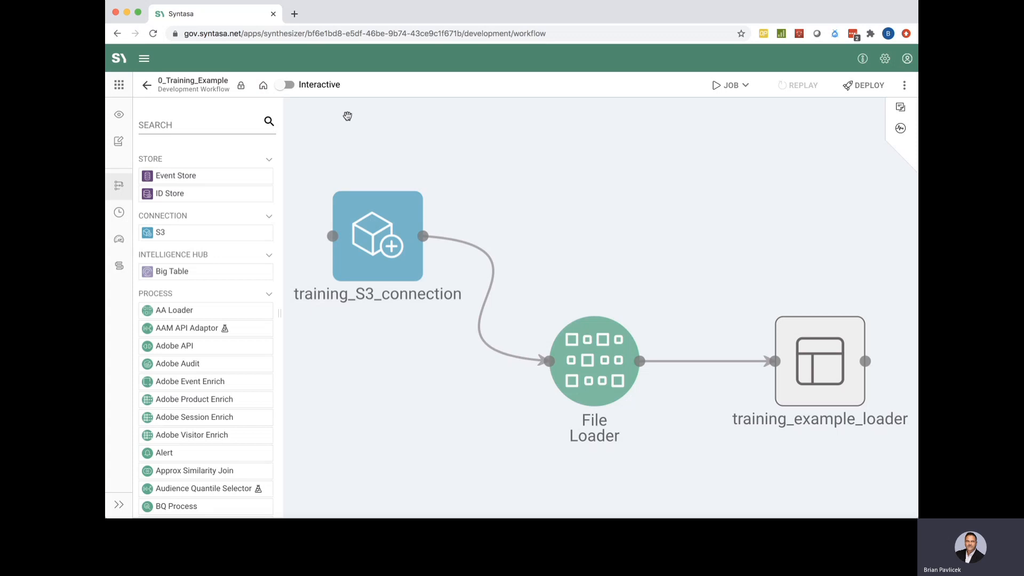
Turn on interactive mode and start the training runtime cluster
{"action": "left_click", "coordinate": [289, 86]}
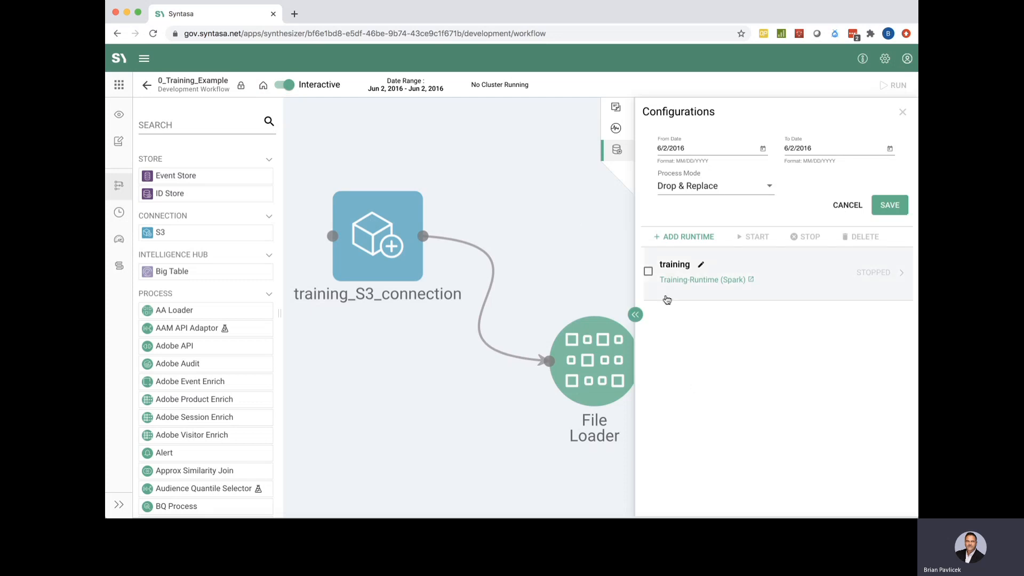
{"action": "left_click", "coordinate": [648, 273]}
{"action": "left_click", "coordinate": [756, 237]}
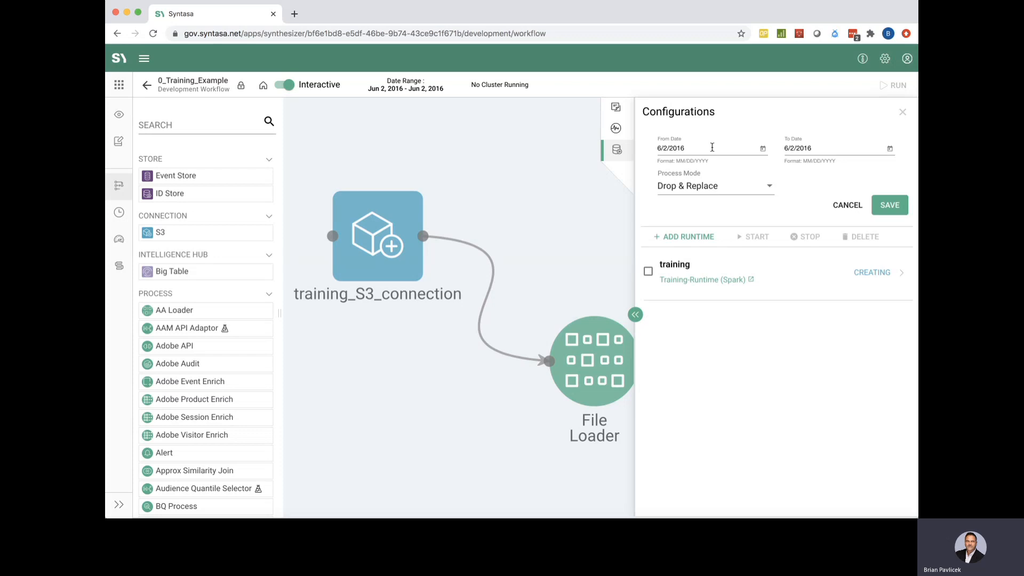
Review the 6/2/2016 from and to dates, then close the runtime configurations
{"action": "left_click_drag", "start_coordinate": [657, 147], "coordinate": [687, 148]}
{"action": "left_click_drag", "start_coordinate": [784, 148], "coordinate": [816, 148]}
{"action": "left_click", "coordinate": [590, 205]}
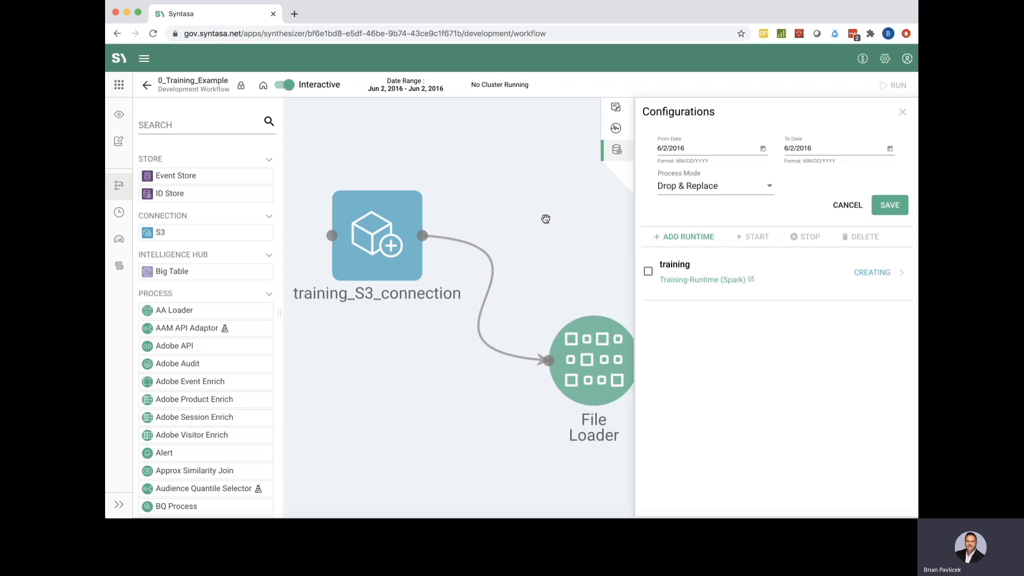
{"action": "left_click", "coordinate": [906, 114]}
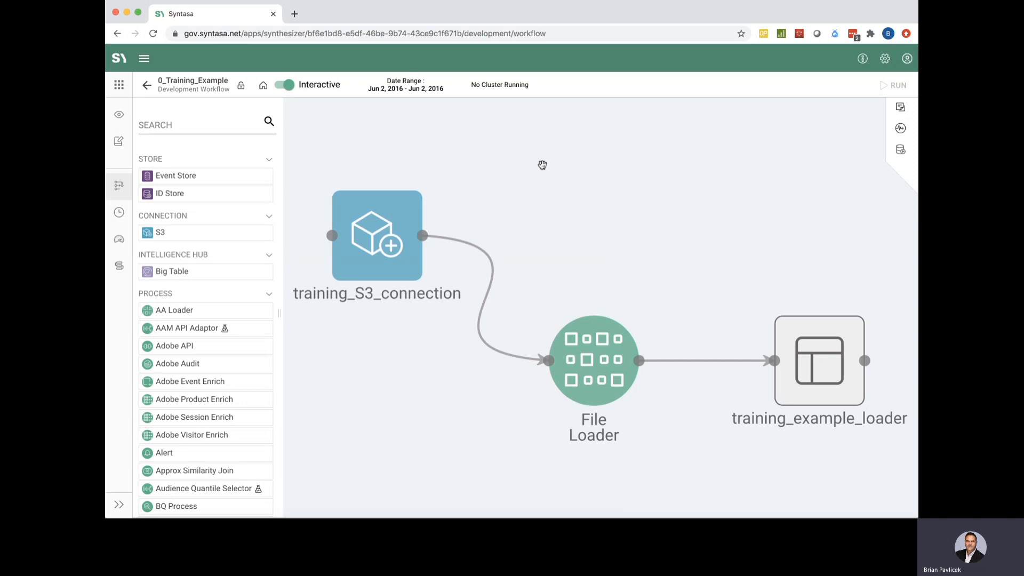
{"action": "scroll", "coordinate": [543, 165], "scroll_direction": "down", "scroll_amount": 3}
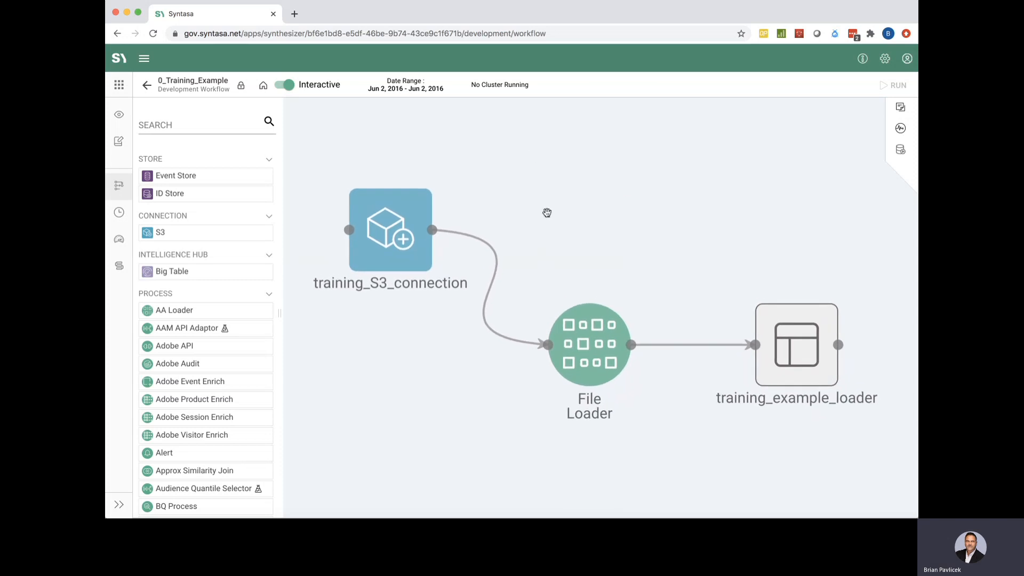
{"action": "scroll", "coordinate": [546, 213], "scroll_direction": "down", "scroll_amount": 1}
{"action": "scroll", "coordinate": [546, 213], "scroll_direction": "up", "scroll_amount": 1}
{"action": "scroll", "coordinate": [547, 212], "scroll_direction": "down", "scroll_amount": 2}
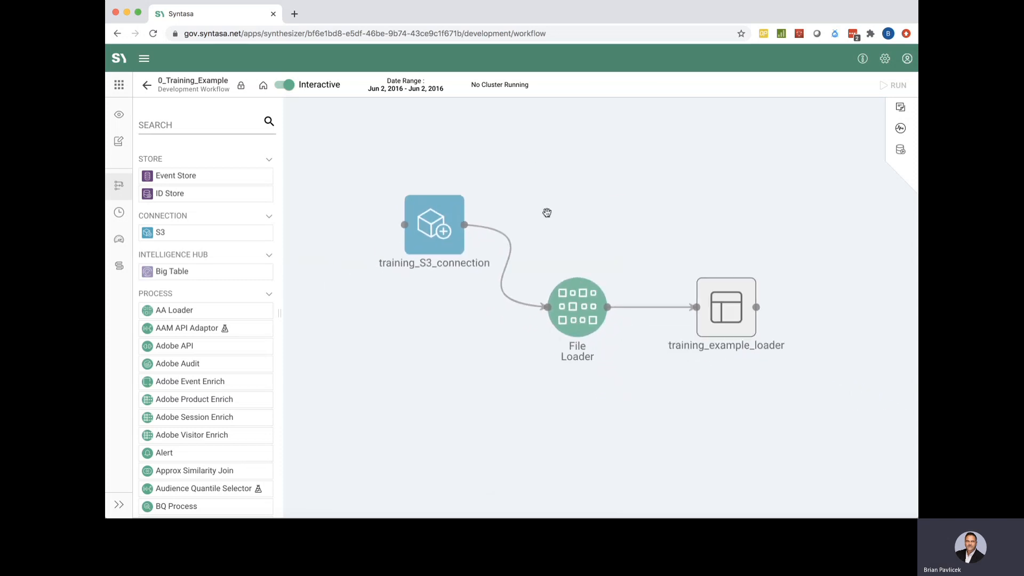
{"action": "scroll", "coordinate": [547, 213], "scroll_direction": "up", "scroll_amount": 2}
{"action": "scroll", "coordinate": [547, 212], "scroll_direction": "down", "scroll_amount": 2}
{"action": "scroll", "coordinate": [547, 213], "scroll_direction": "up", "scroll_amount": 2}
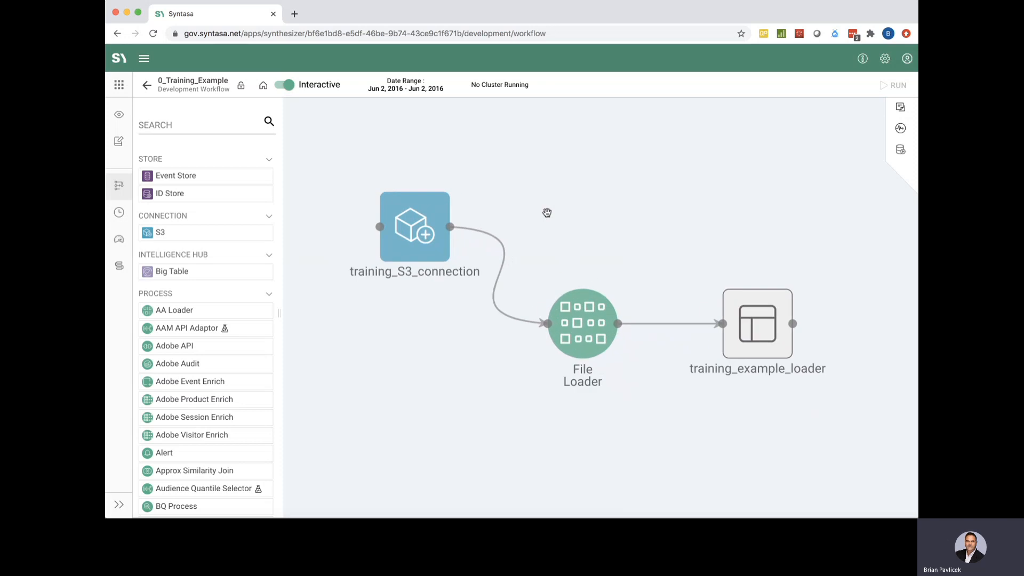
{"action": "scroll", "coordinate": [546, 213], "scroll_direction": "down", "scroll_amount": 1}
{"action": "scroll", "coordinate": [546, 213], "scroll_direction": "down", "scroll_amount": 1}
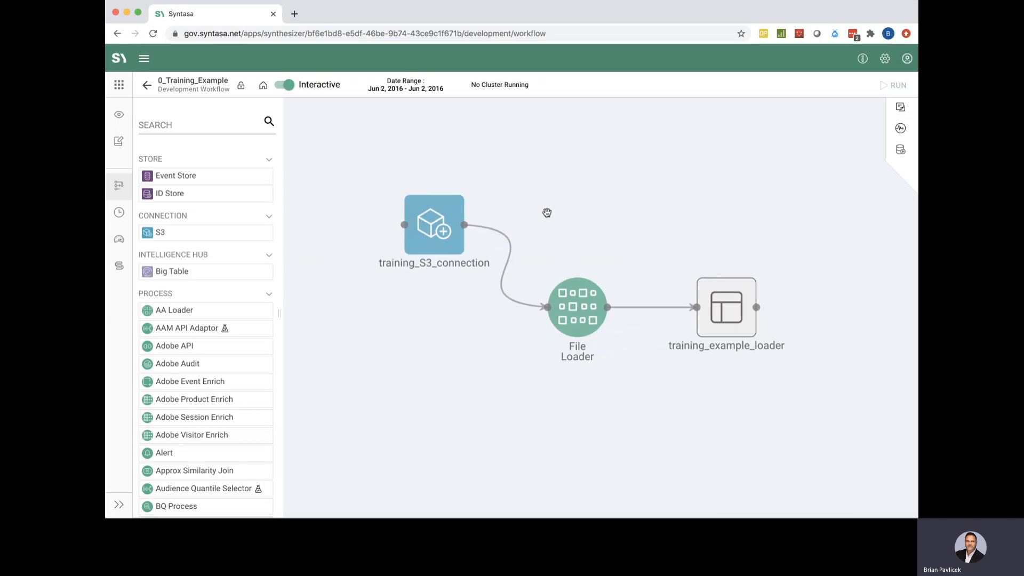
{"action": "left_click_drag", "start_coordinate": [546, 213], "coordinate": [522, 162]}
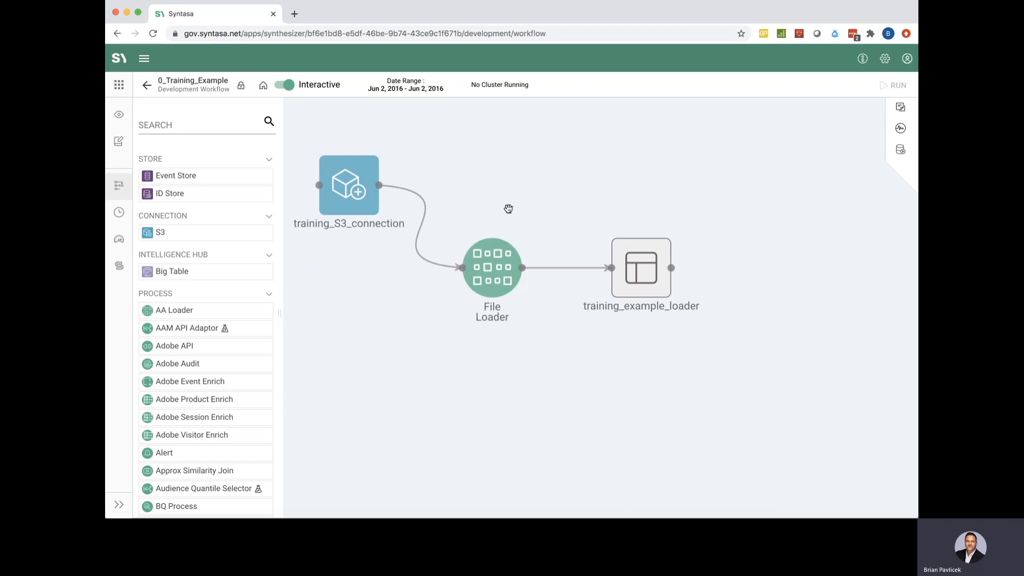
{"action": "scroll", "coordinate": [513, 207], "scroll_direction": "down", "scroll_amount": 3}
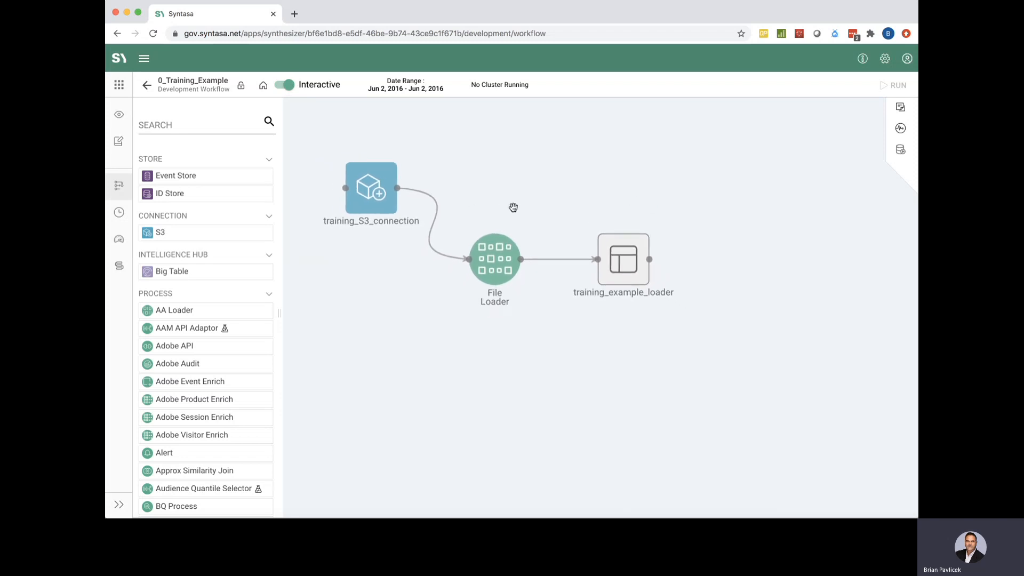
{"action": "scroll", "coordinate": [513, 207], "scroll_direction": "down", "scroll_amount": 2}
{"action": "left_click_drag", "start_coordinate": [513, 208], "coordinate": [472, 195]}
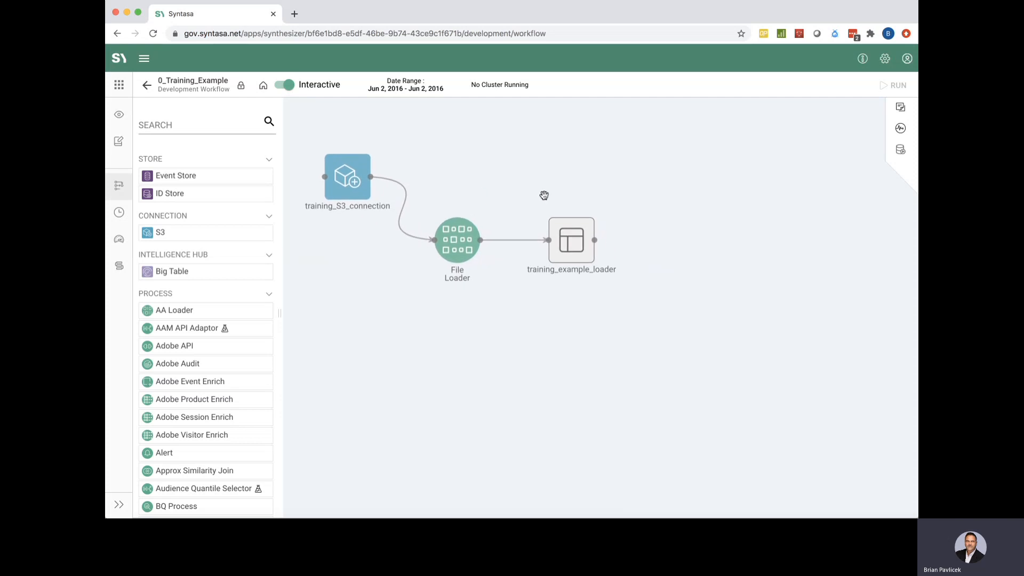
Unlock the workflow and drop a Transform process onto the canvas, creating training_example_output
{"action": "left_click", "coordinate": [243, 87]}
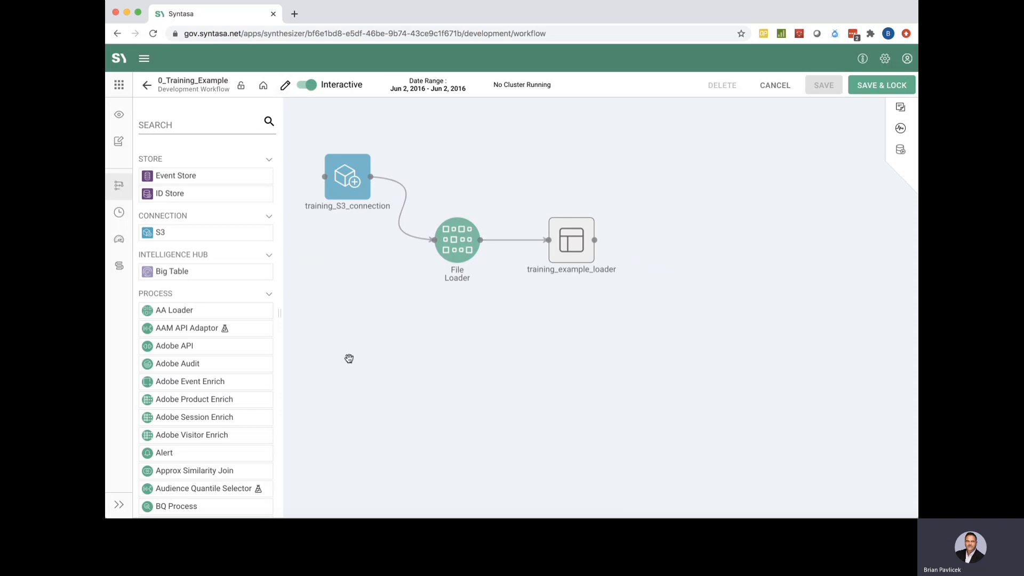
{"action": "scroll", "coordinate": [190, 377], "scroll_direction": "down", "scroll_amount": 1}
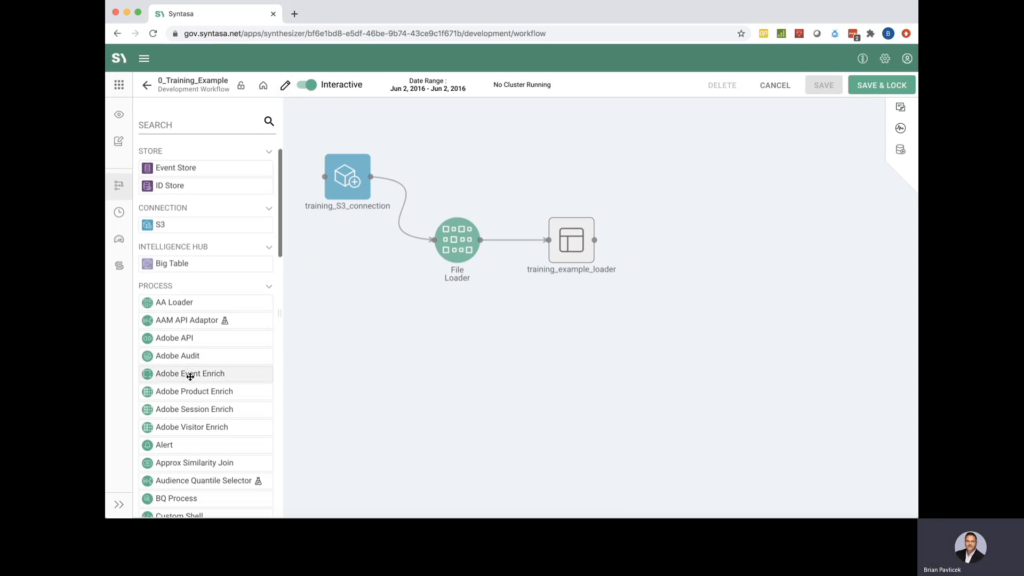
{"action": "scroll", "coordinate": [190, 376], "scroll_direction": "down", "scroll_amount": 5}
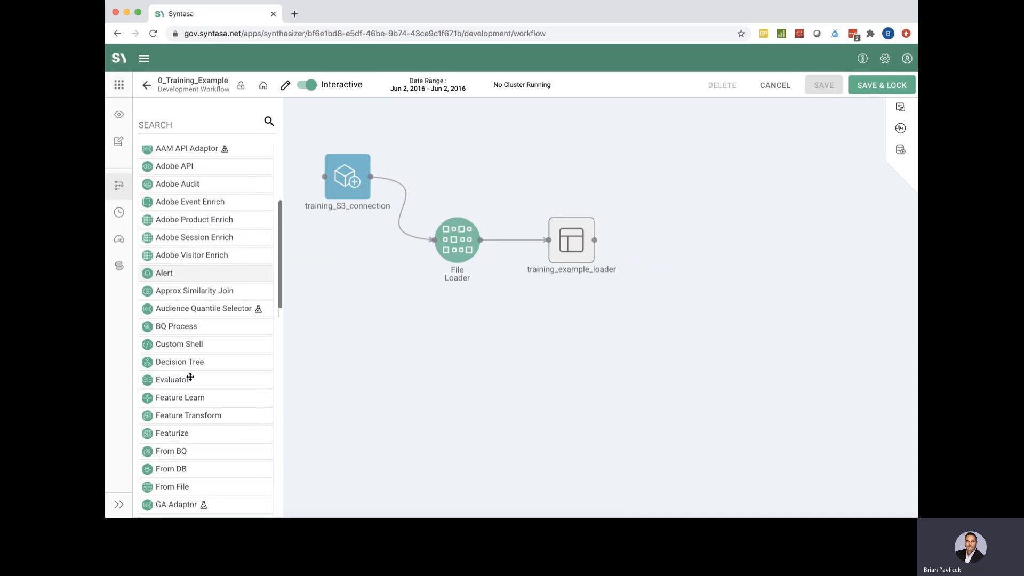
{"action": "scroll", "coordinate": [191, 376], "scroll_direction": "down", "scroll_amount": 9}
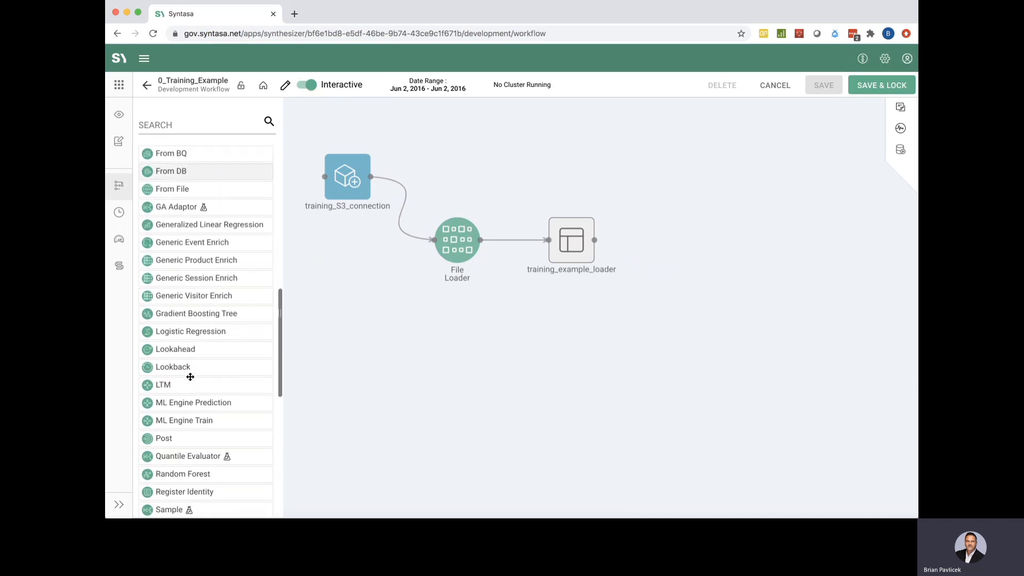
{"action": "scroll", "coordinate": [190, 376], "scroll_direction": "down", "scroll_amount": 8}
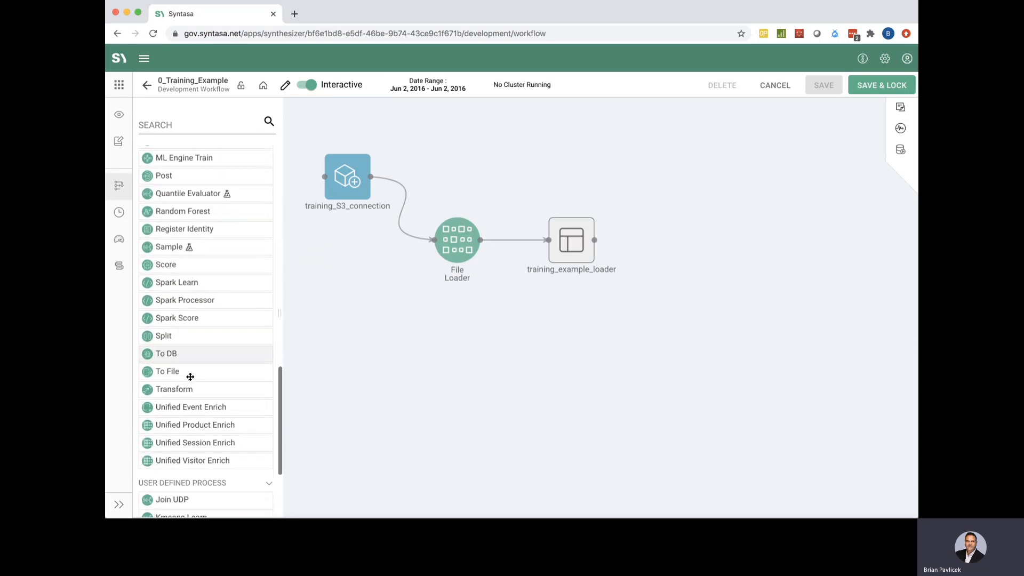
{"action": "scroll", "coordinate": [191, 376], "scroll_direction": "down", "scroll_amount": 2}
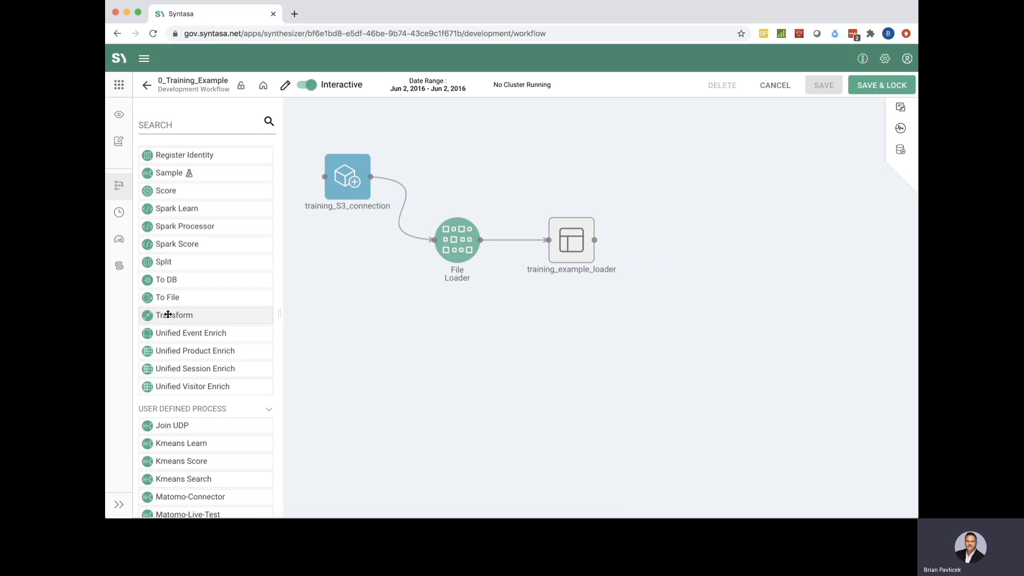
{"action": "left_click_drag", "start_coordinate": [168, 315], "coordinate": [681, 295]}
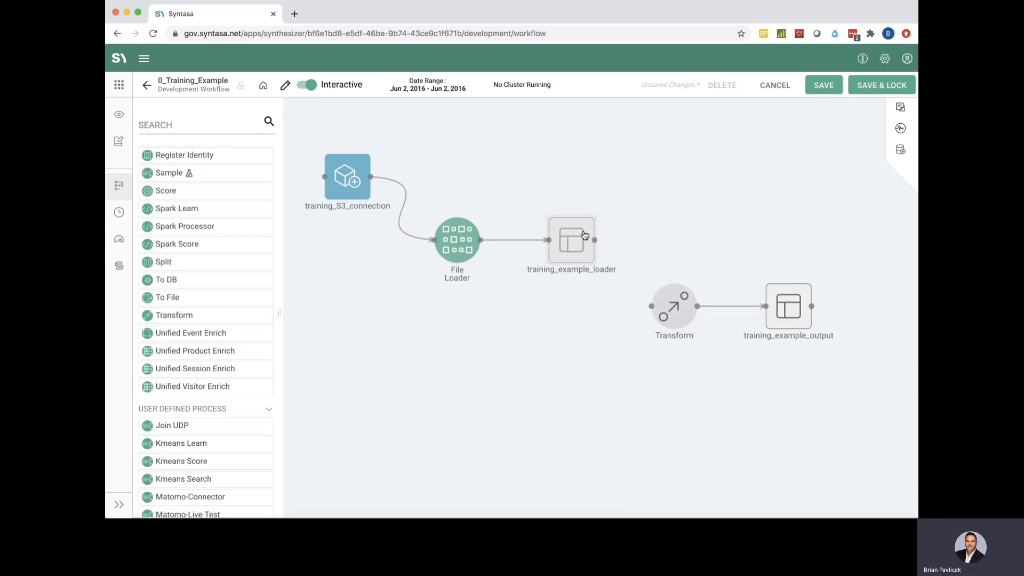
Nudge training_example_loader left and connect its output to the Transform node's input
{"action": "mouse_move", "coordinate": [579, 234]}
{"action": "left_mouse_down"}
{"action": "mouse_move", "coordinate": [566, 290]}
{"action": "mouse_move", "coordinate": [571, 235]}
{"action": "left_mouse_up"}
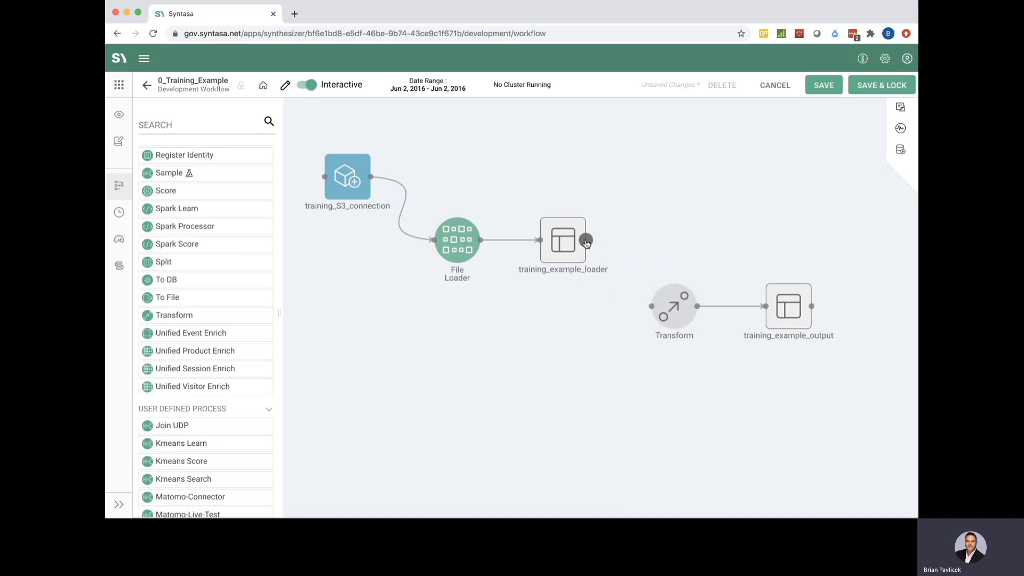
{"action": "left_click_drag", "start_coordinate": [586, 242], "coordinate": [647, 302]}
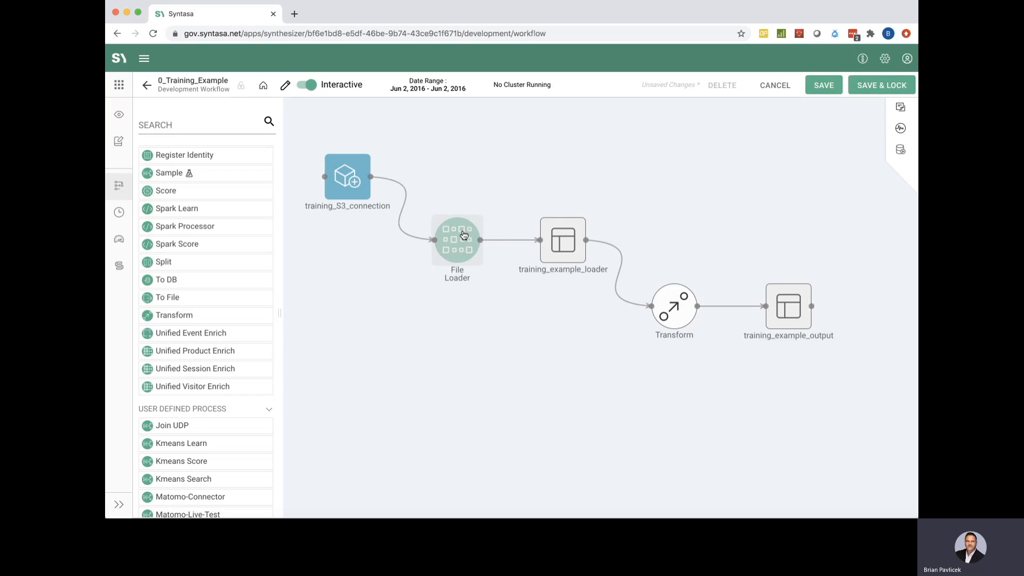
{"action": "left_click", "coordinate": [454, 245]}
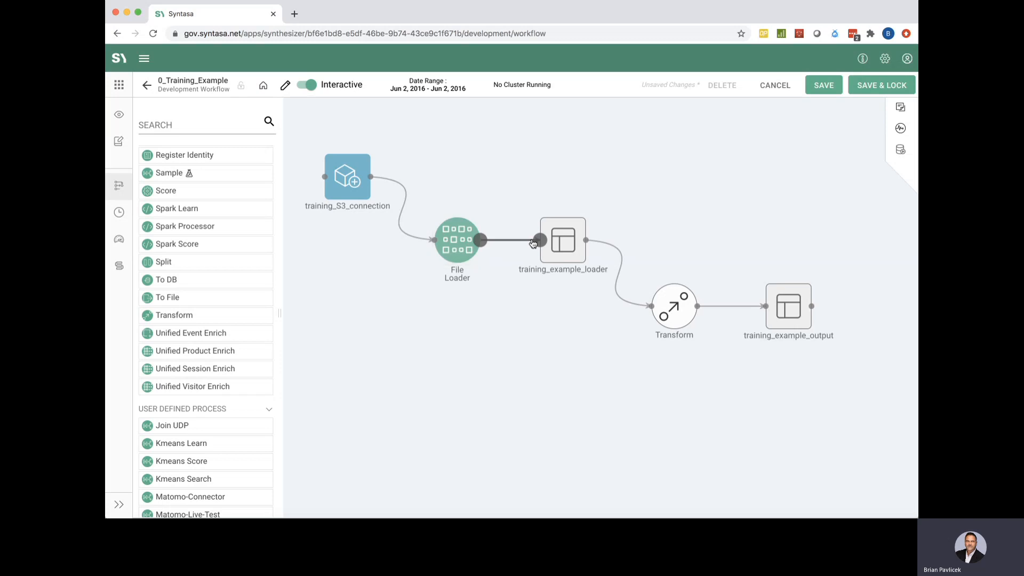
{"action": "left_click", "coordinate": [567, 243]}
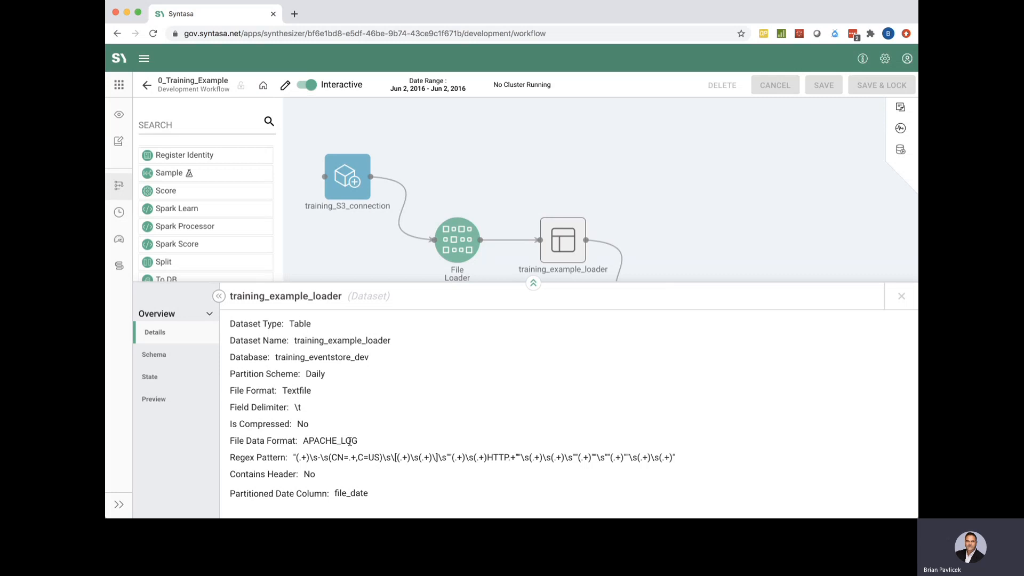
{"action": "left_click", "coordinate": [156, 400]}
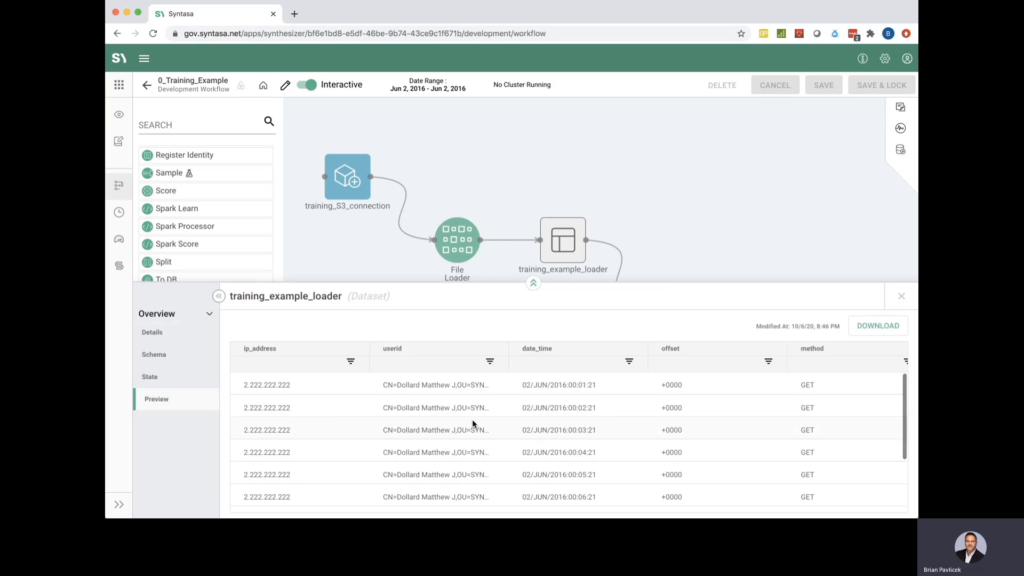
{"action": "left_click", "coordinate": [903, 296]}
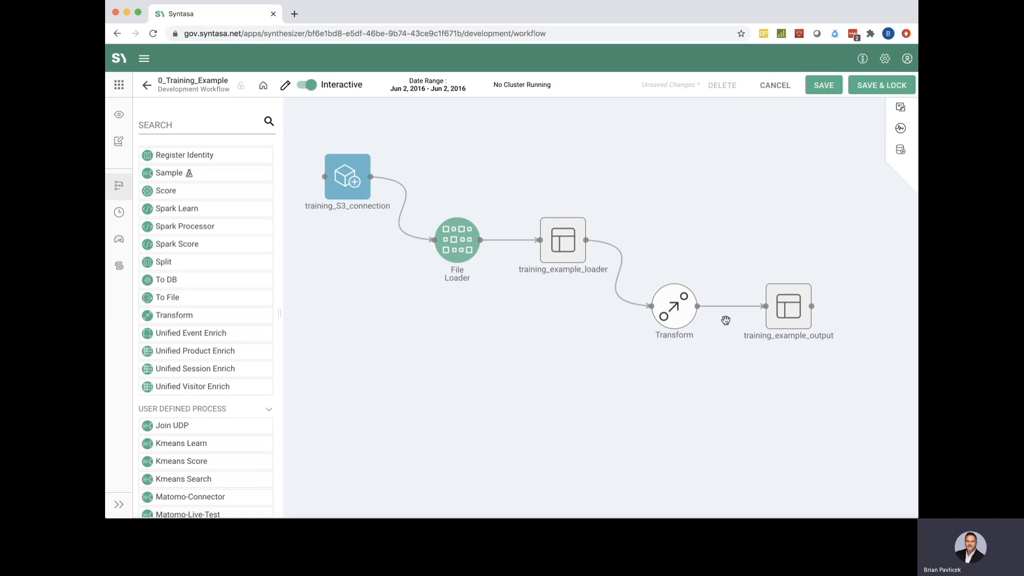
Open the Transform node's editor at full height and view its empty Run History
{"action": "left_click", "coordinate": [681, 310]}
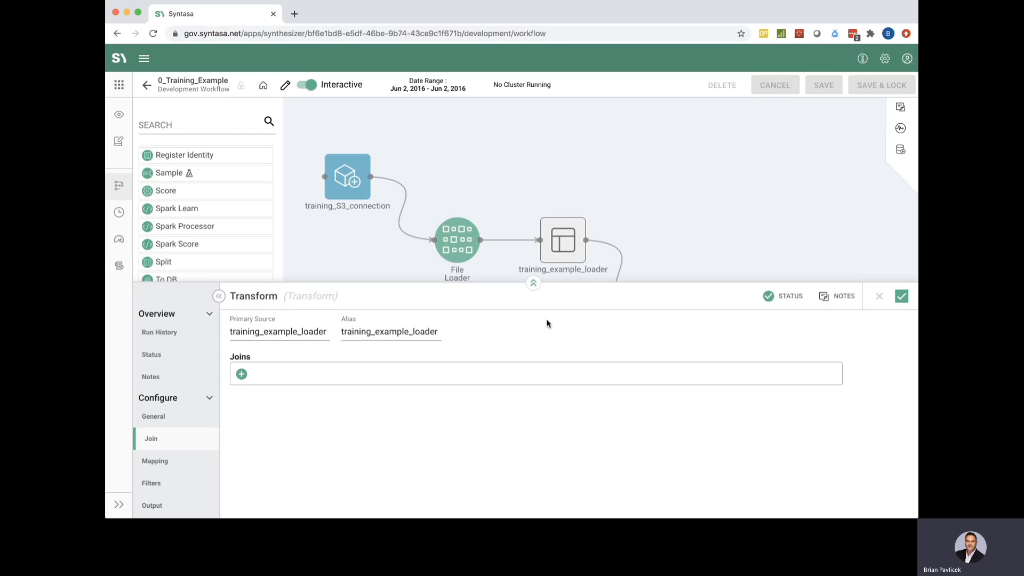
{"action": "left_click", "coordinate": [533, 284]}
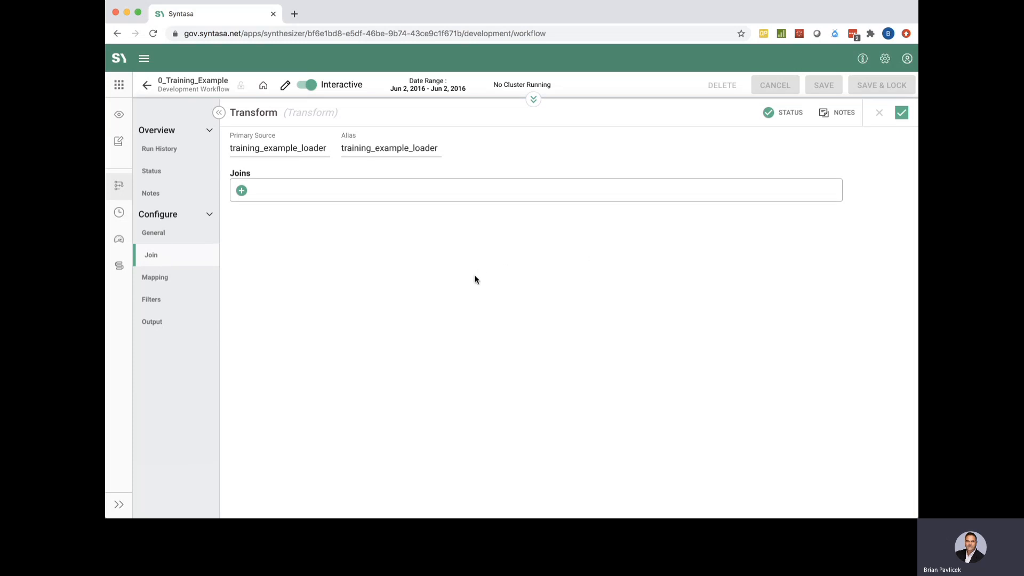
{"action": "left_click", "coordinate": [173, 151]}
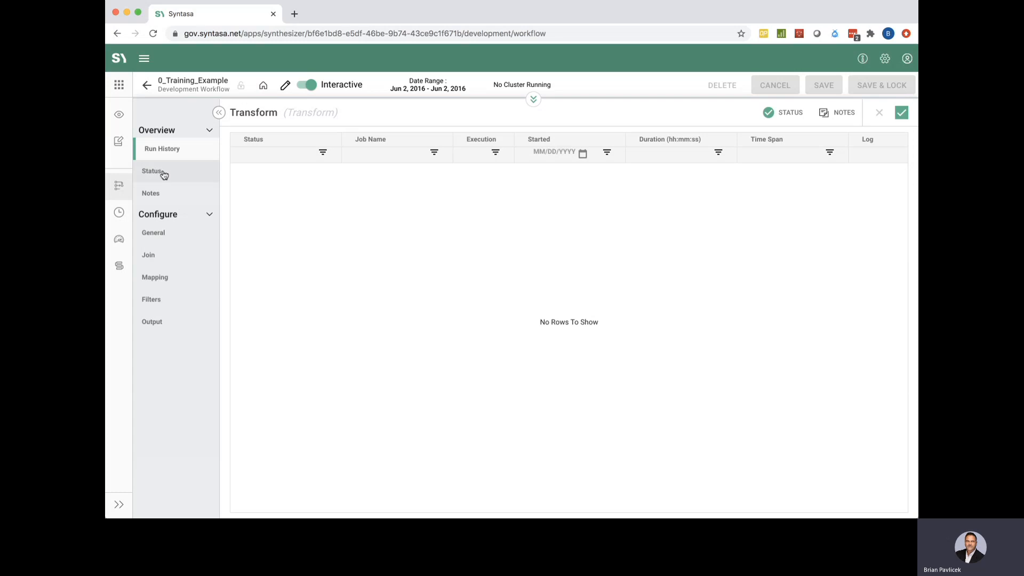
Confirm the Transform's validations pass, then add the note 'what did you transform'
{"action": "left_click", "coordinate": [160, 173]}
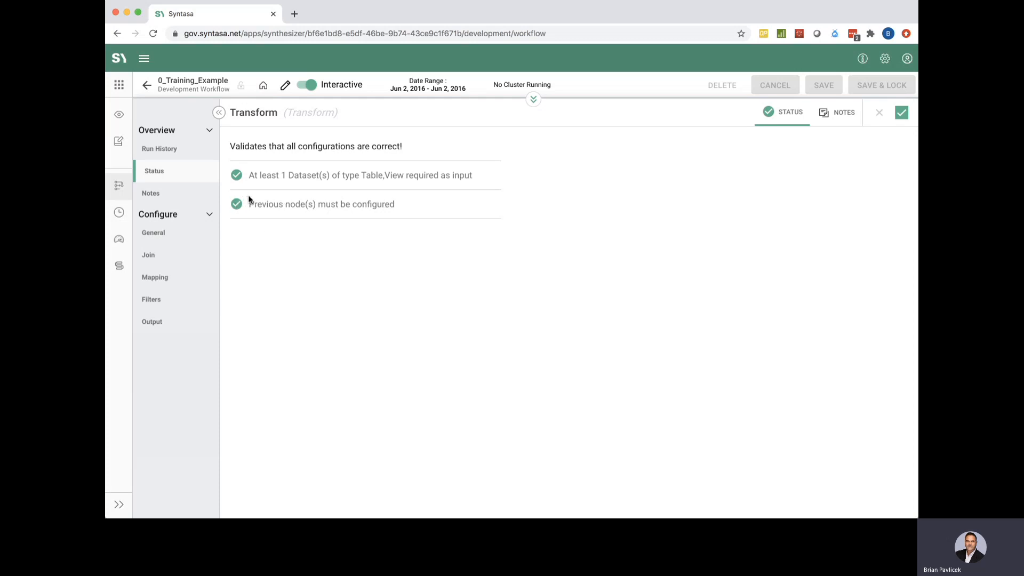
{"action": "left_click", "coordinate": [164, 195]}
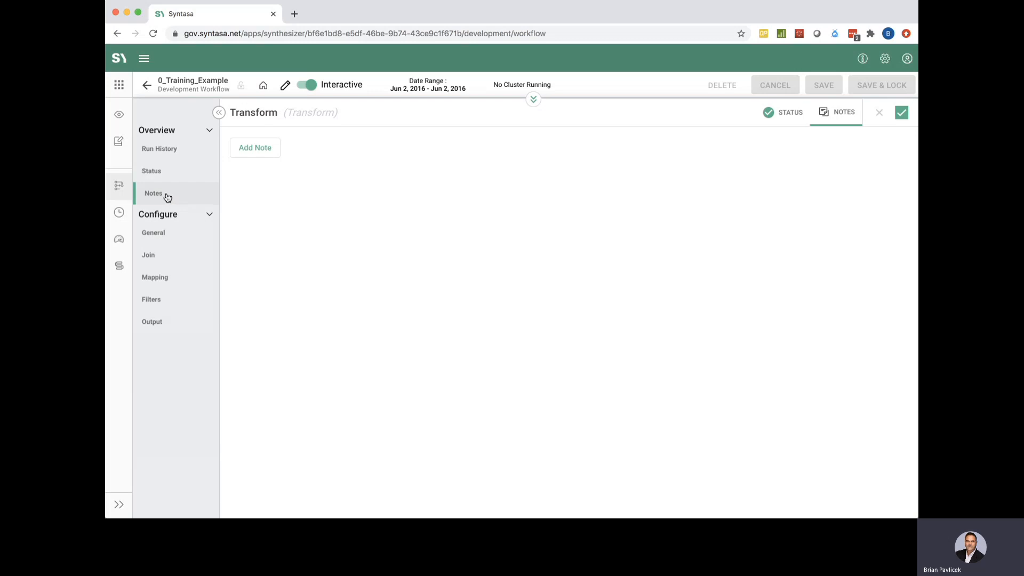
{"action": "left_click", "coordinate": [252, 150]}
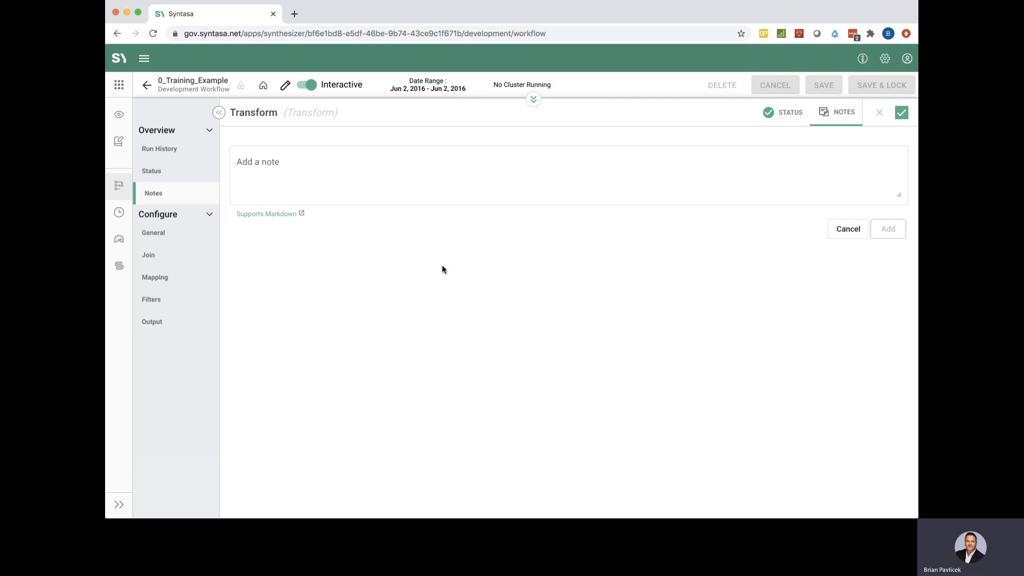
{"action": "left_click", "coordinate": [419, 176]}
{"action": "type", "text": "wh"}
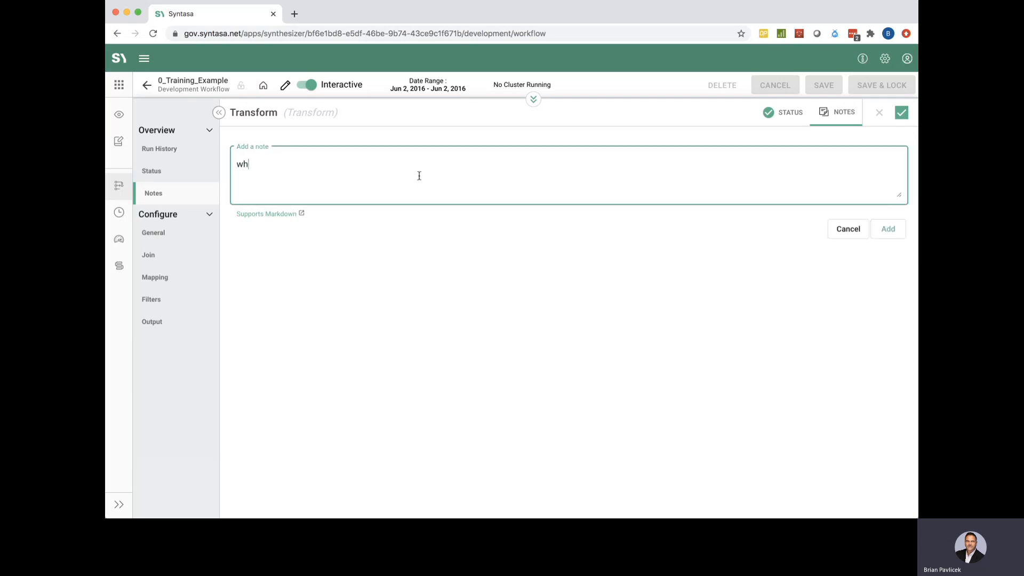
{"action": "type", "text": "at did you transform"}
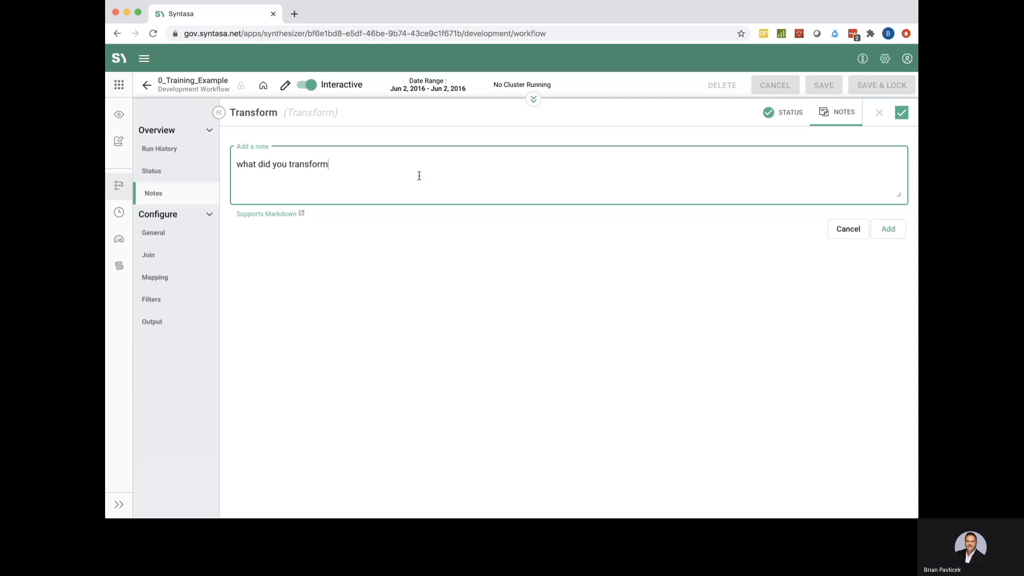
{"action": "left_click", "coordinate": [888, 230]}
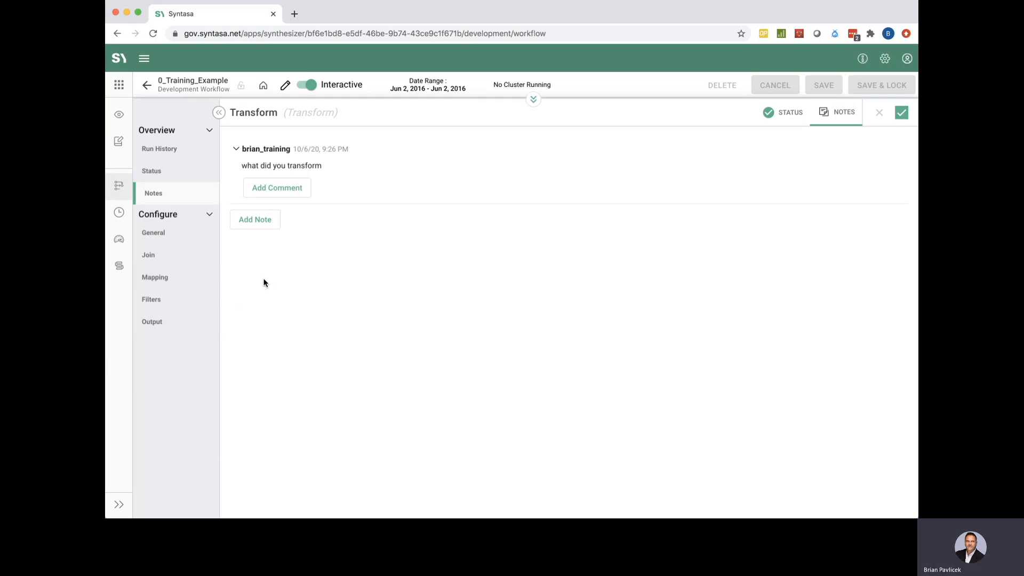
Rename the process to 'Transform From Loader' and bring up its Join settings
{"action": "left_click", "coordinate": [153, 233]}
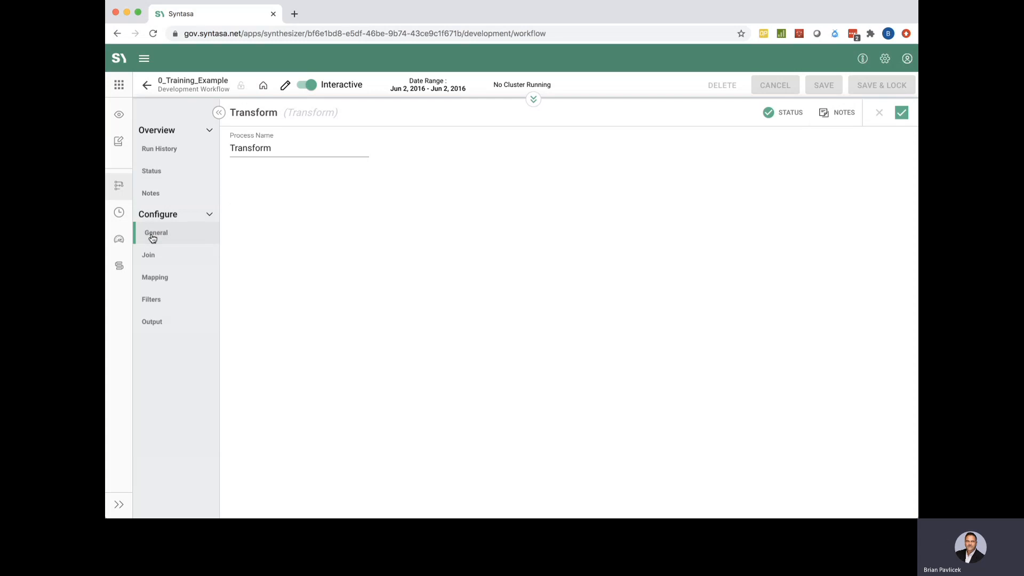
{"action": "left_click", "coordinate": [284, 145]}
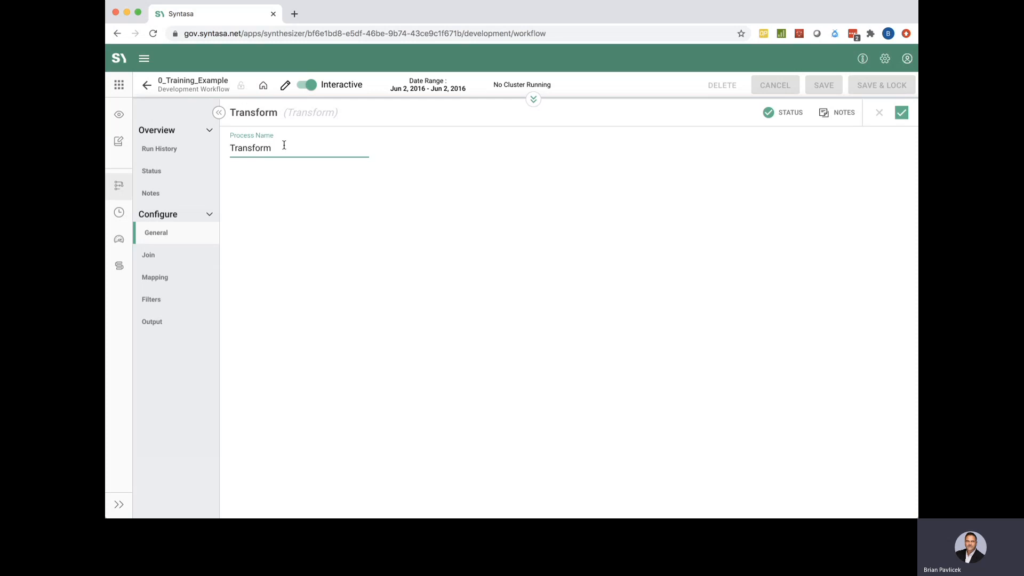
{"action": "type", "text": "From Loader"}
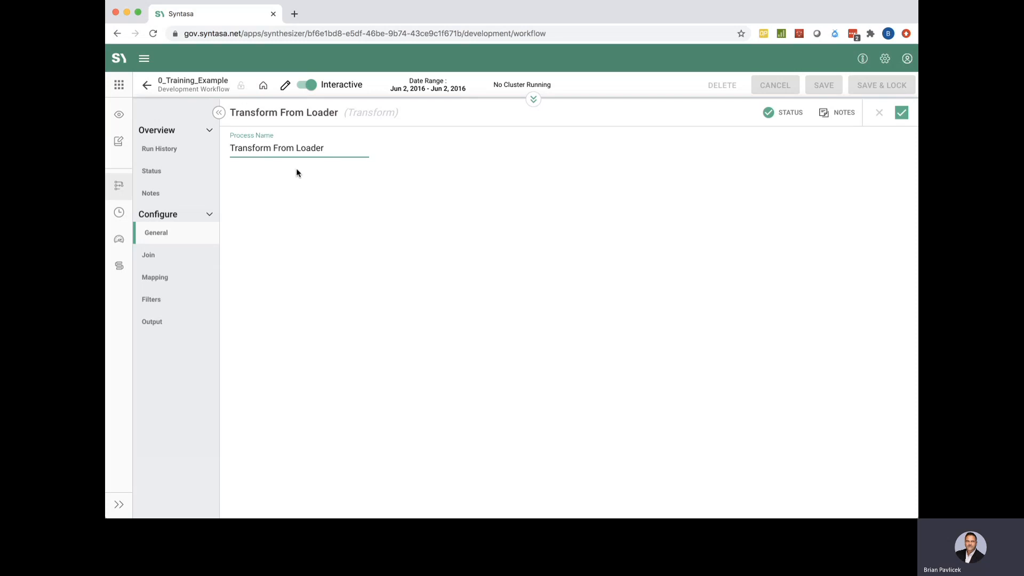
{"action": "left_click", "coordinate": [150, 259]}
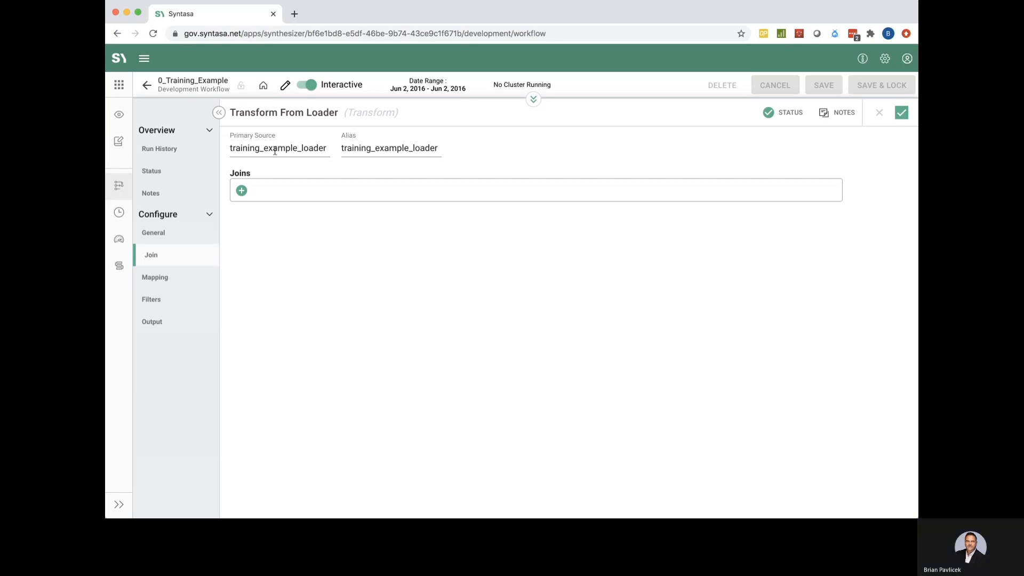
Shorten the training_example_loader source alias to 'loader', adding then removing a trial join
{"action": "left_click", "coordinate": [320, 149]}
{"action": "left_click_drag", "start_coordinate": [320, 148], "coordinate": [229, 149]}
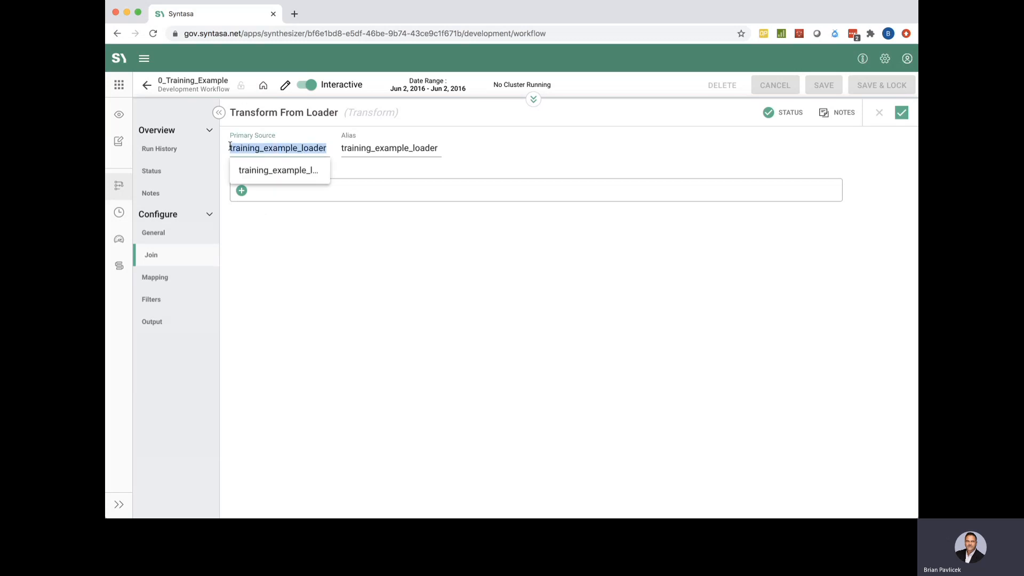
{"action": "left_click", "coordinate": [324, 242]}
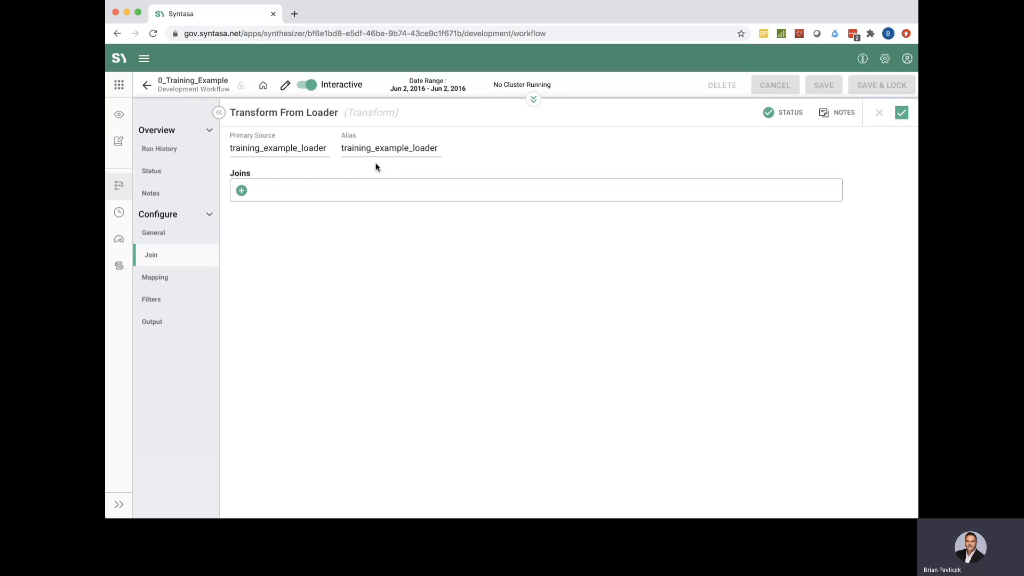
{"action": "left_click", "coordinate": [413, 150]}
{"action": "left_click_drag", "start_coordinate": [414, 150], "coordinate": [339, 153]}
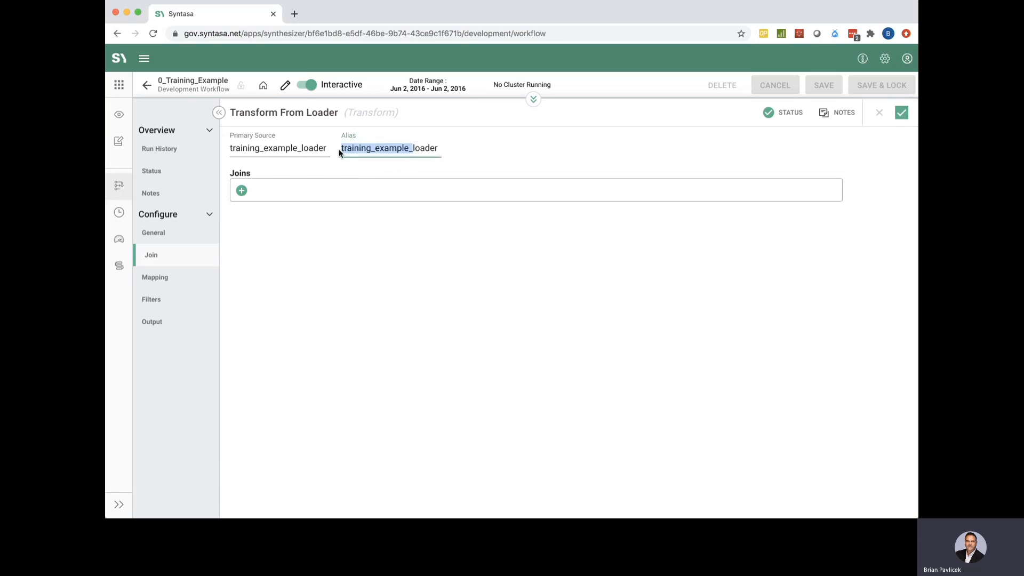
{"action": "key", "text": "BackSpace"}
{"action": "left_click", "coordinate": [371, 165]}
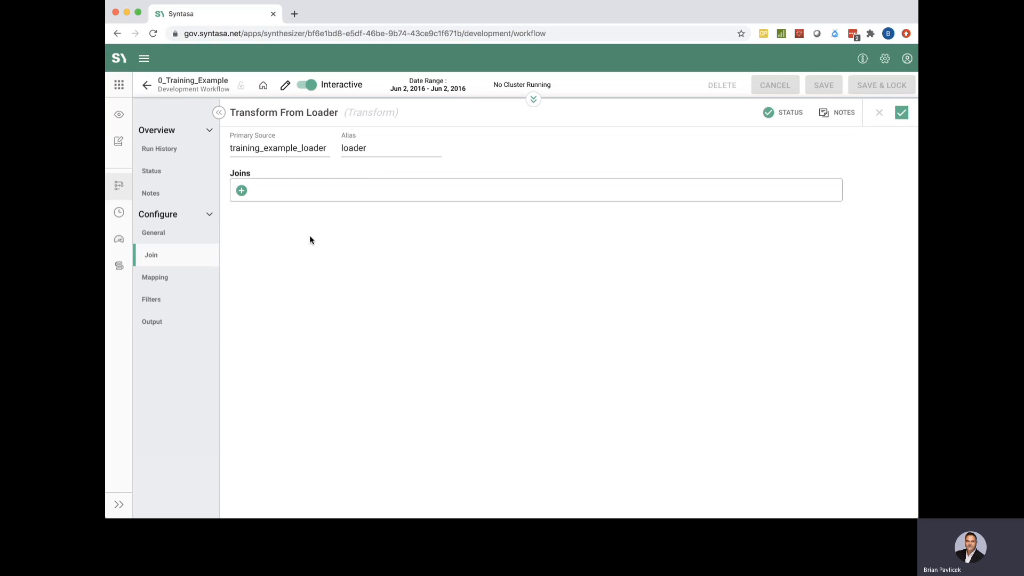
{"action": "left_click", "coordinate": [243, 192]}
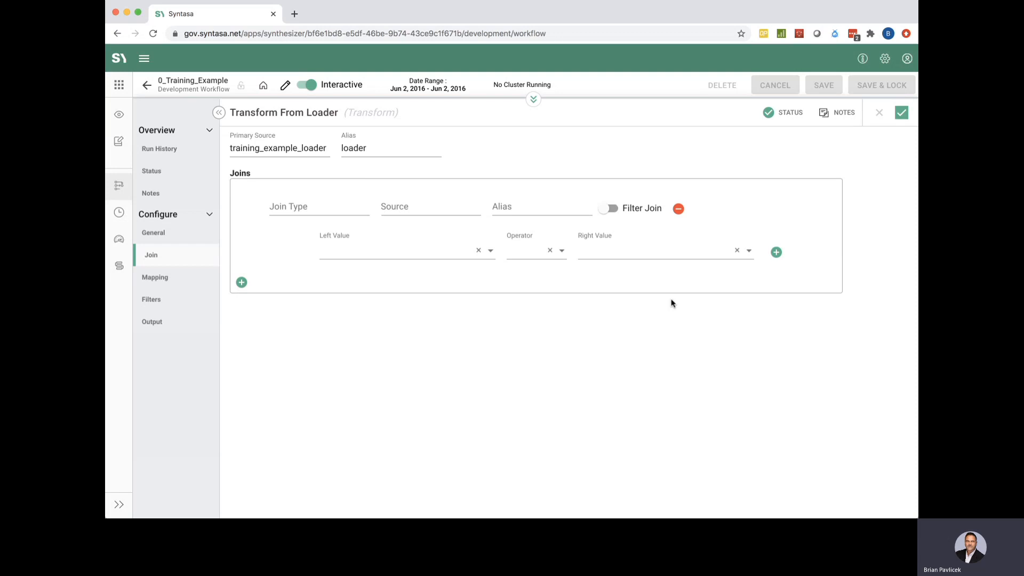
{"action": "left_click", "coordinate": [677, 209]}
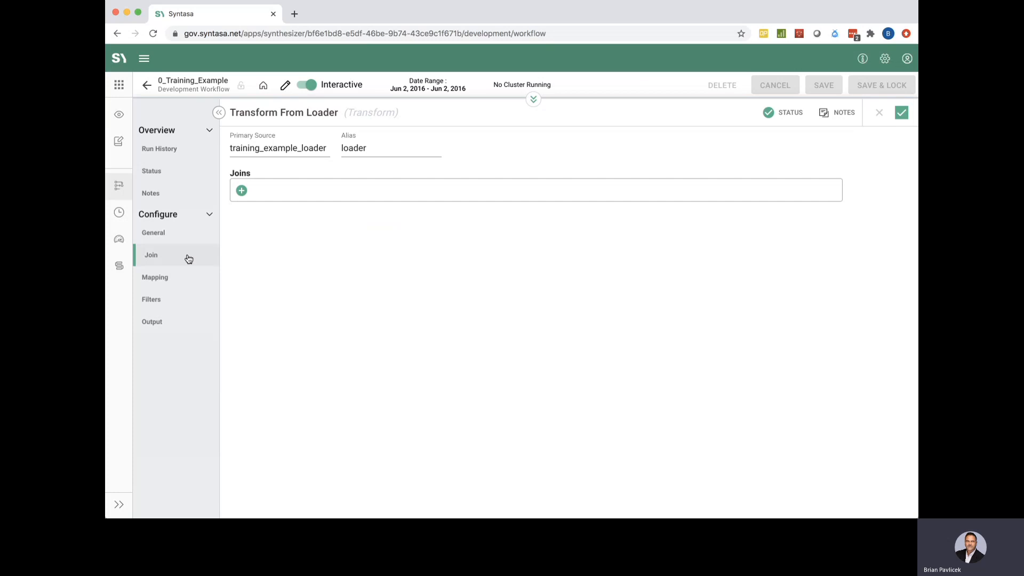
Show the process's Mapping, leaving the mapping type on Simple
{"action": "left_click", "coordinate": [167, 279]}
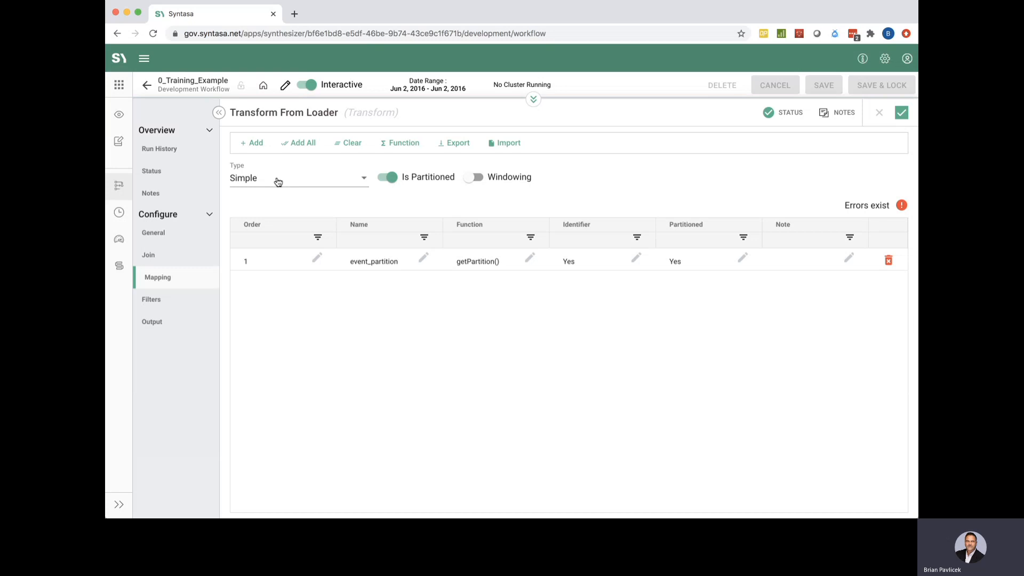
{"action": "left_click", "coordinate": [337, 181]}
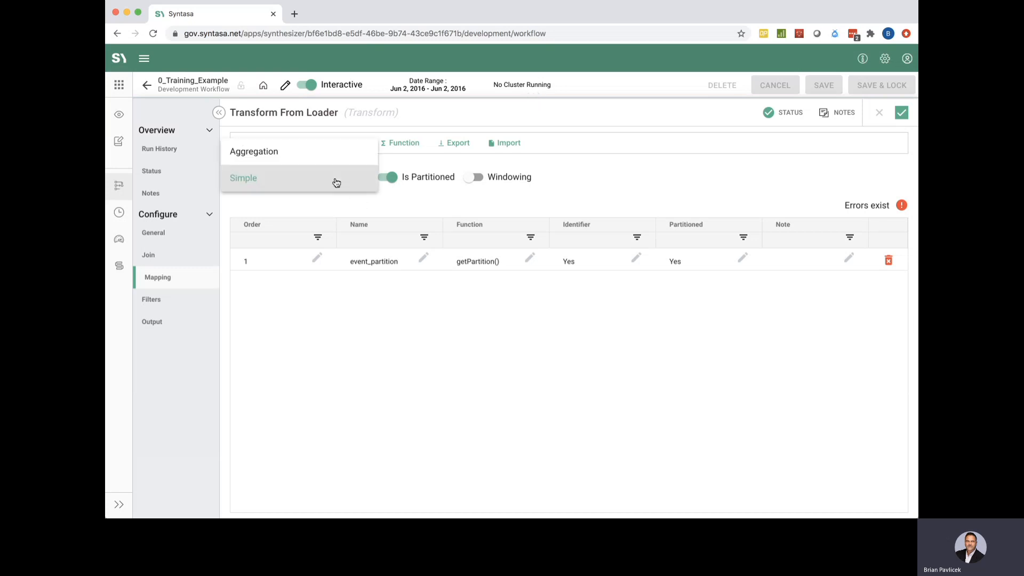
{"action": "left_click", "coordinate": [418, 203]}
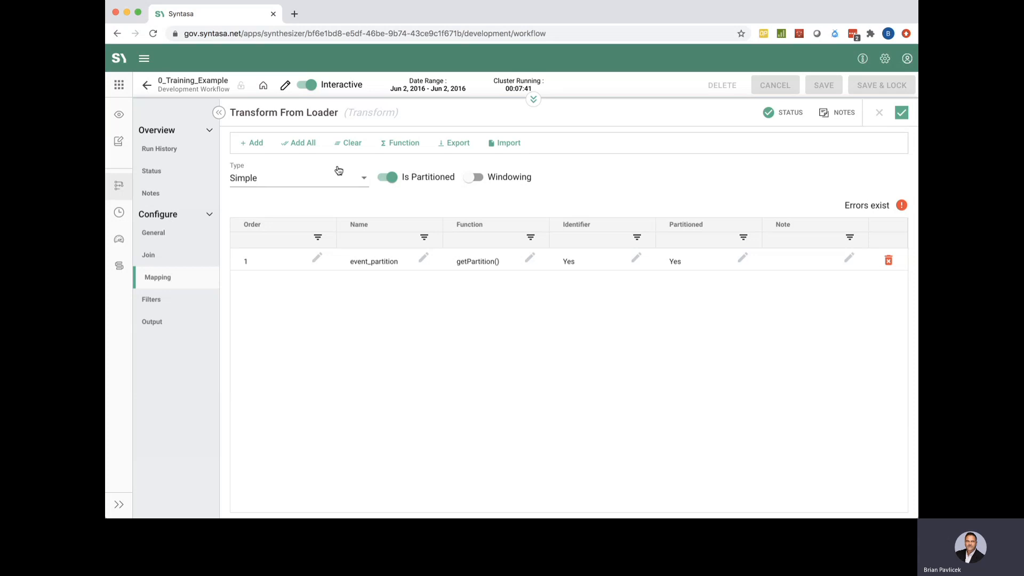
Add All loader columns to the mapping and scroll through the ip_address-to-encryption rows
{"action": "left_click", "coordinate": [305, 146]}
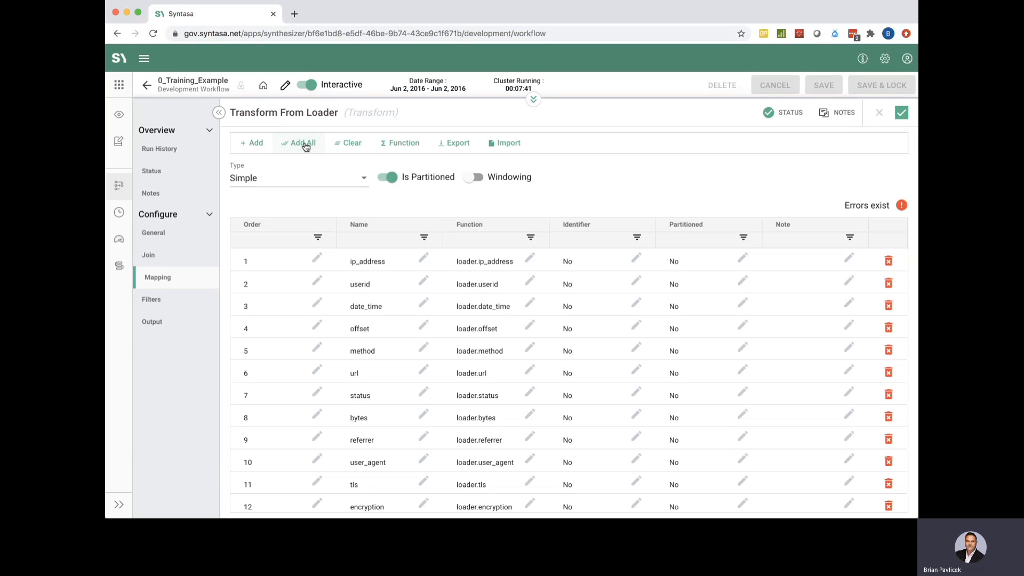
{"action": "scroll", "coordinate": [459, 385], "scroll_direction": "down", "scroll_amount": 1}
{"action": "scroll", "coordinate": [460, 385], "scroll_direction": "up", "scroll_amount": 1}
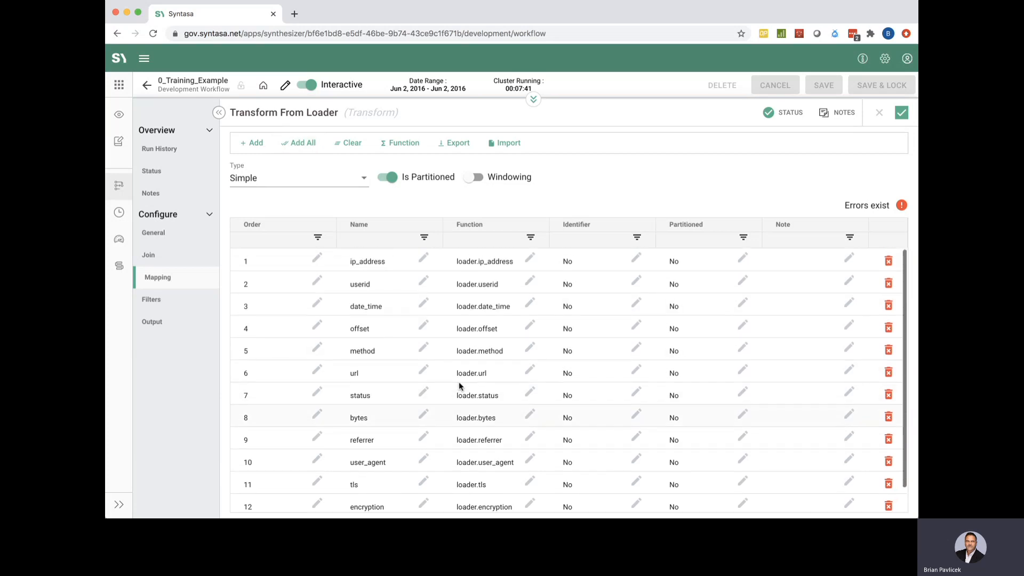
{"action": "scroll", "coordinate": [460, 385], "scroll_direction": "down", "scroll_amount": 1}
{"action": "scroll", "coordinate": [459, 385], "scroll_direction": "up", "scroll_amount": 1}
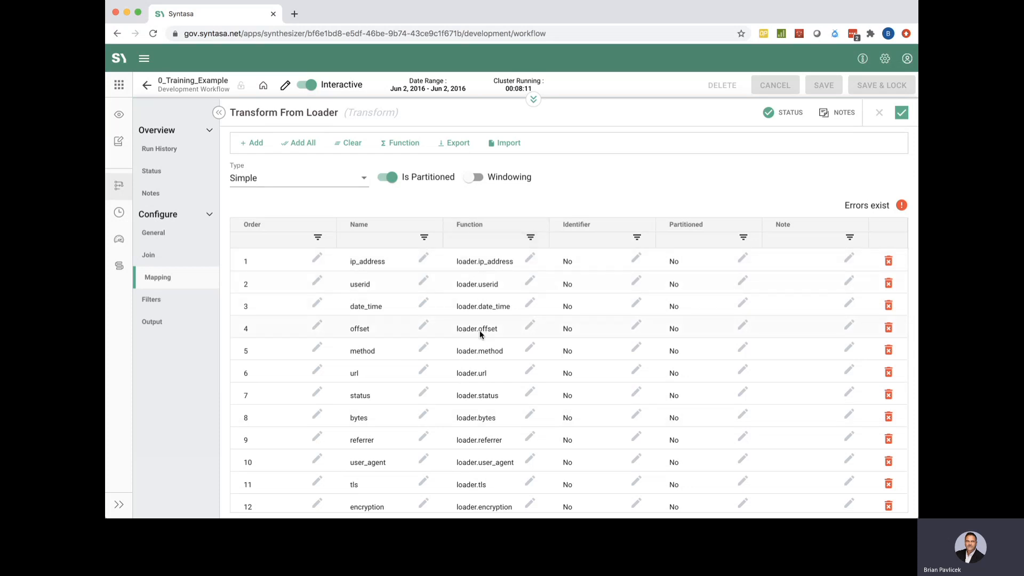
{"action": "scroll", "coordinate": [491, 372], "scroll_direction": "down", "scroll_amount": 1}
{"action": "scroll", "coordinate": [491, 372], "scroll_direction": "up", "scroll_amount": 1}
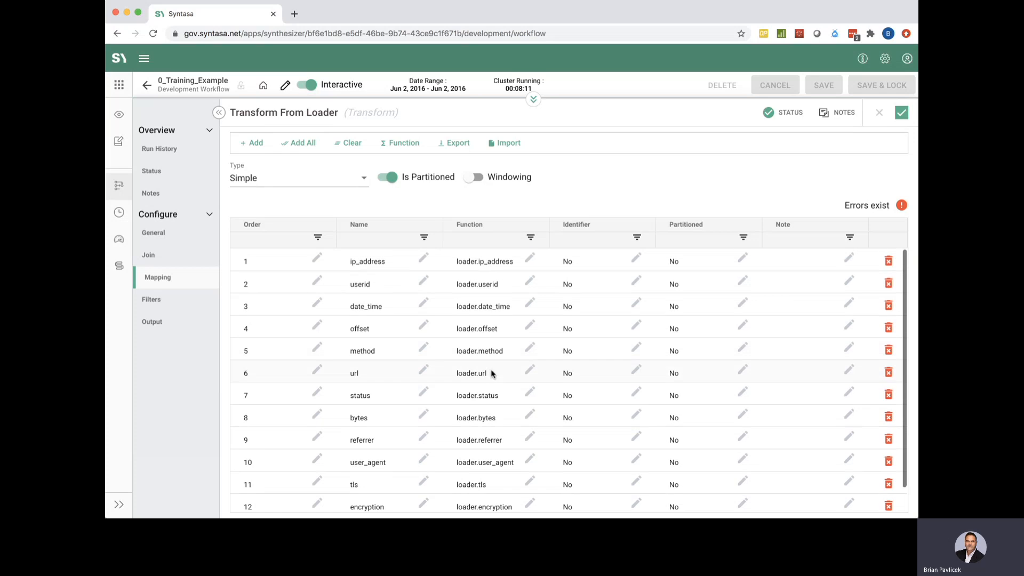
{"action": "scroll", "coordinate": [491, 372], "scroll_direction": "down", "scroll_amount": 1}
{"action": "scroll", "coordinate": [491, 372], "scroll_direction": "up", "scroll_amount": 1}
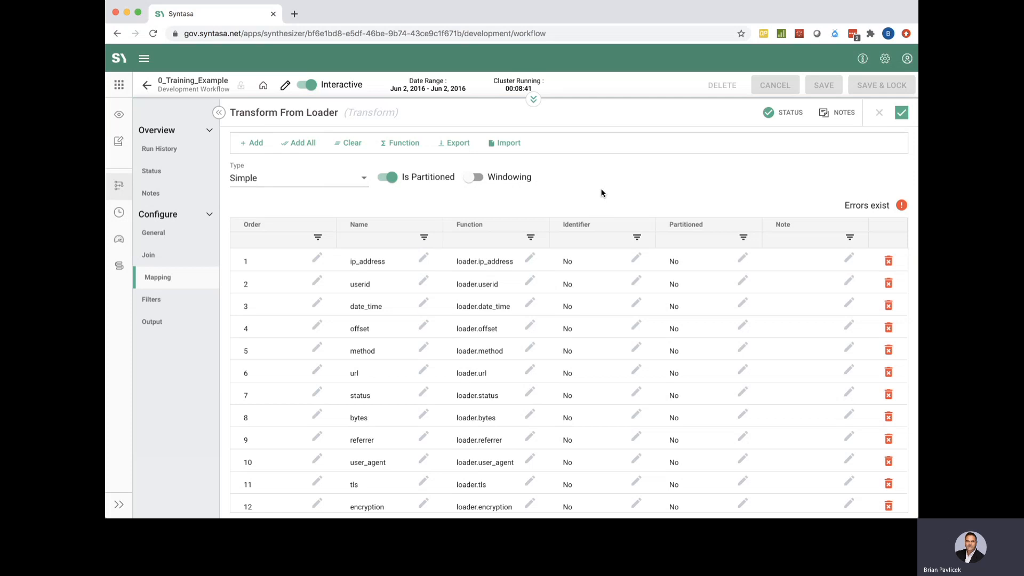
{"action": "left_click", "coordinate": [888, 206]}
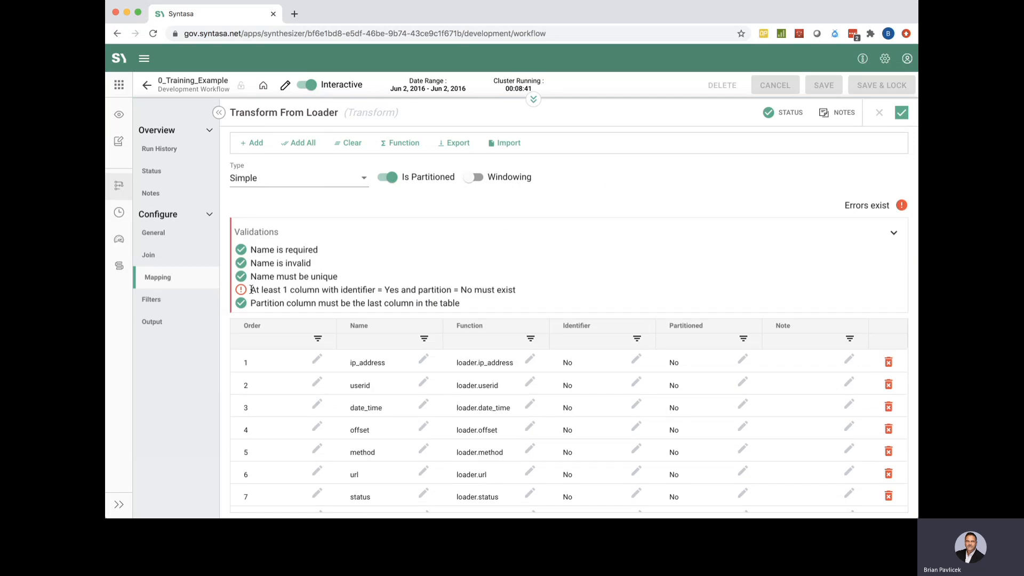
{"action": "left_click_drag", "start_coordinate": [251, 289], "coordinate": [350, 291]}
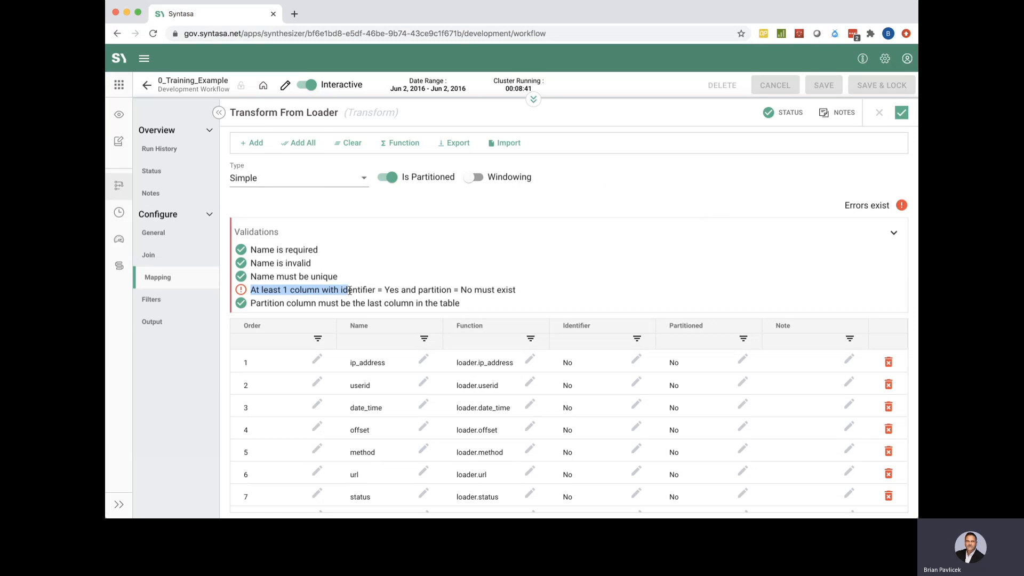
{"action": "left_click", "coordinate": [378, 278]}
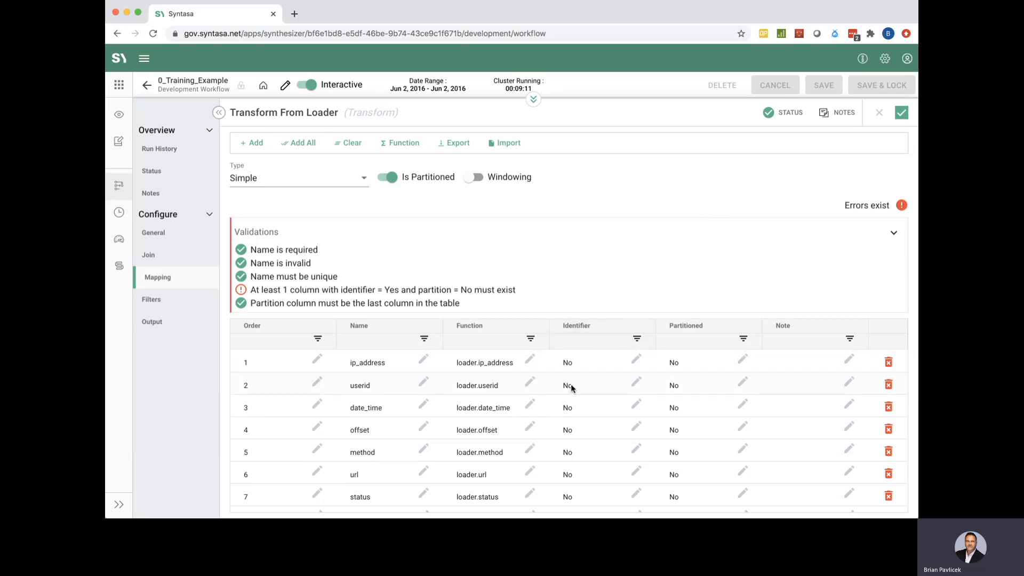
{"action": "double_click", "coordinate": [590, 384]}
{"action": "left_click", "coordinate": [604, 386]}
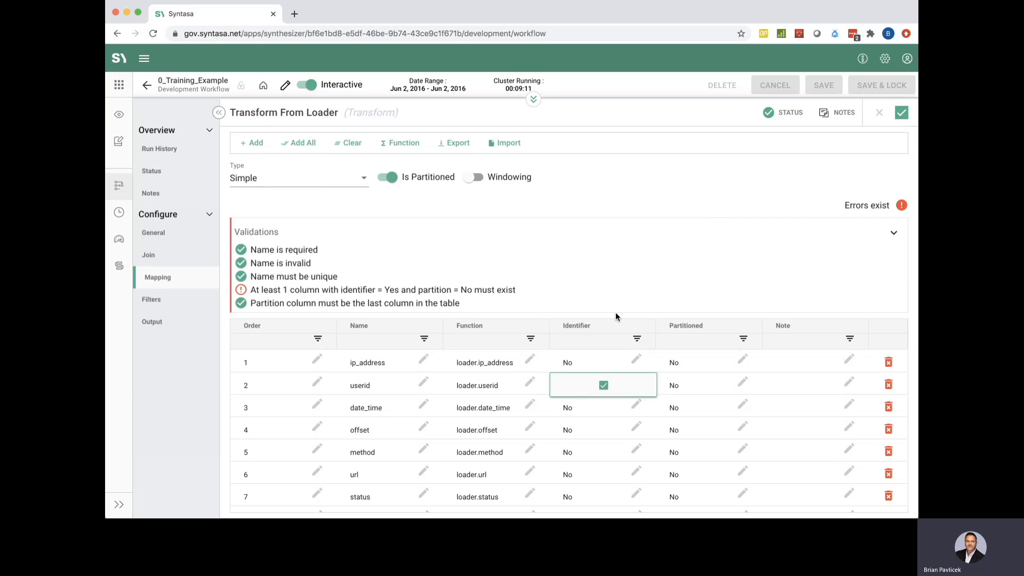
{"action": "left_click", "coordinate": [628, 297]}
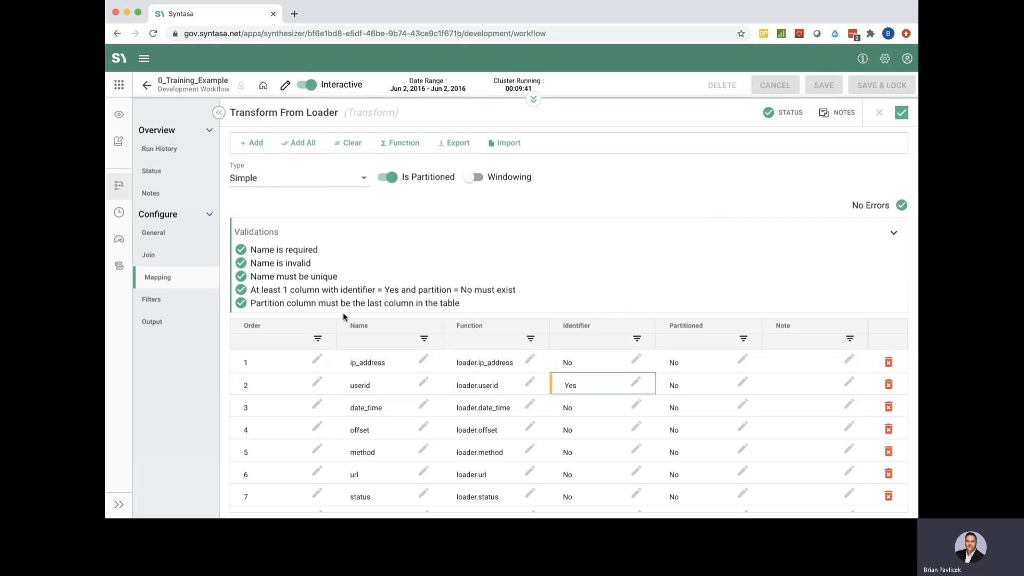
{"action": "left_click", "coordinate": [896, 207]}
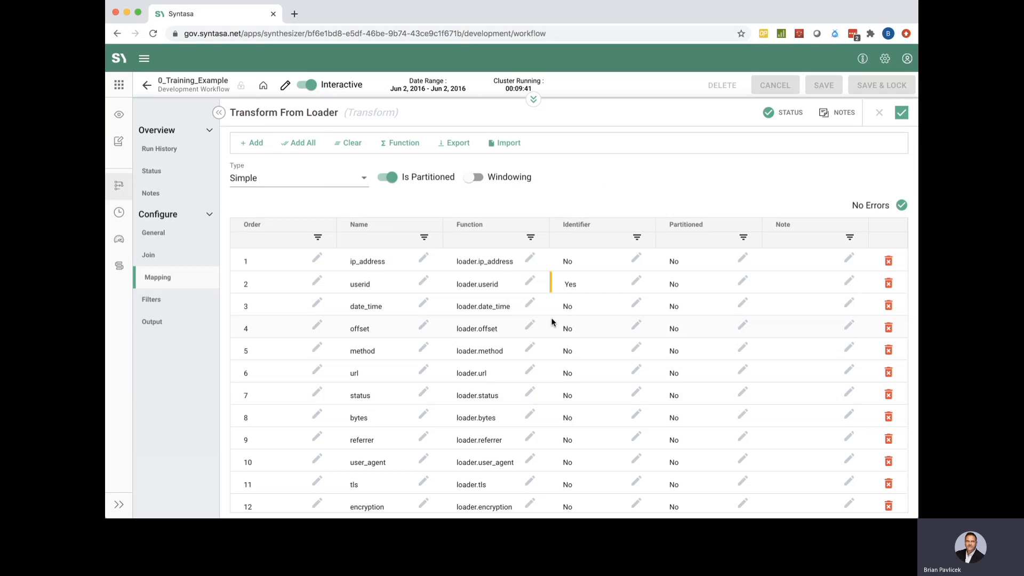
{"action": "scroll", "coordinate": [512, 373], "scroll_direction": "down", "scroll_amount": 1}
{"action": "scroll", "coordinate": [534, 346], "scroll_direction": "up", "scroll_amount": 1}
Add loader.userid as a new field in the Transform From Loader mapping
{"action": "left_click", "coordinate": [255, 144]}
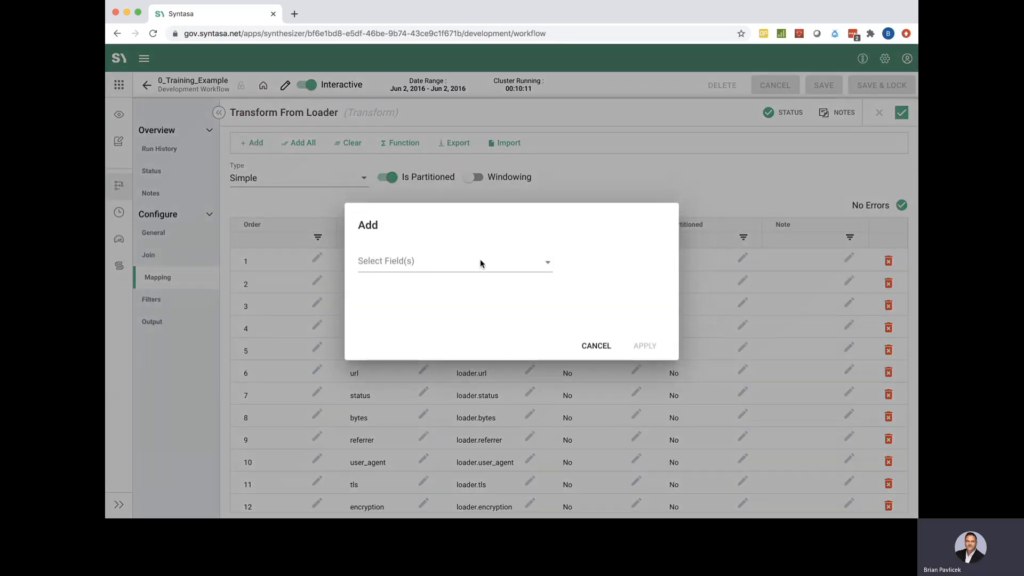
{"action": "left_click", "coordinate": [480, 261]}
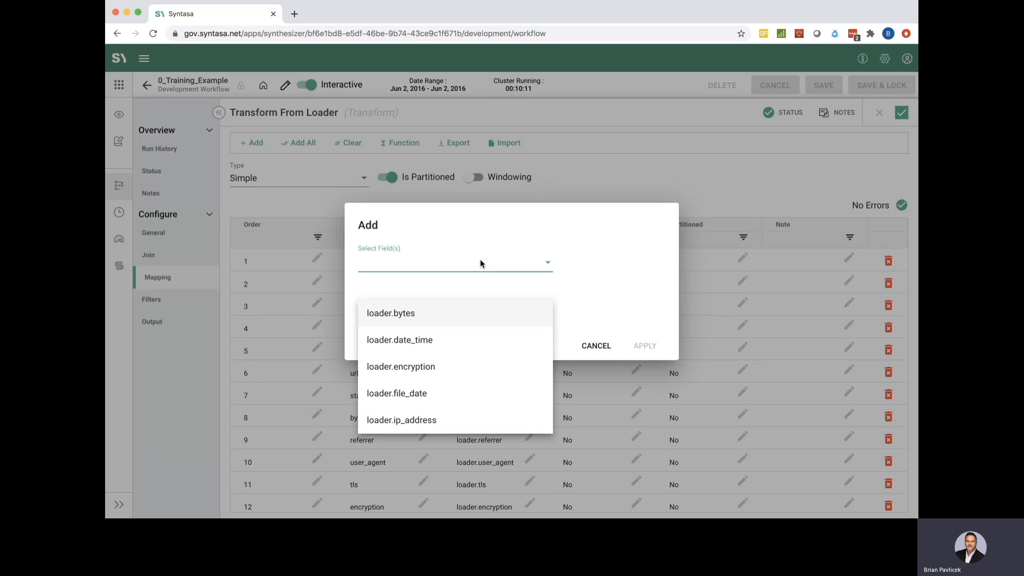
{"action": "scroll", "coordinate": [457, 320], "scroll_direction": "down", "scroll_amount": 5}
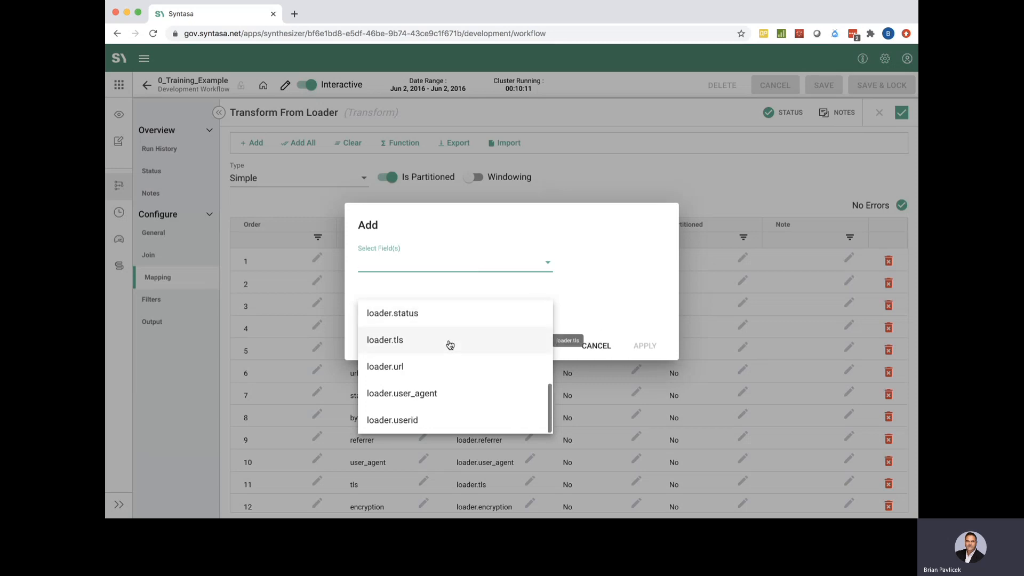
{"action": "left_click", "coordinate": [407, 420]}
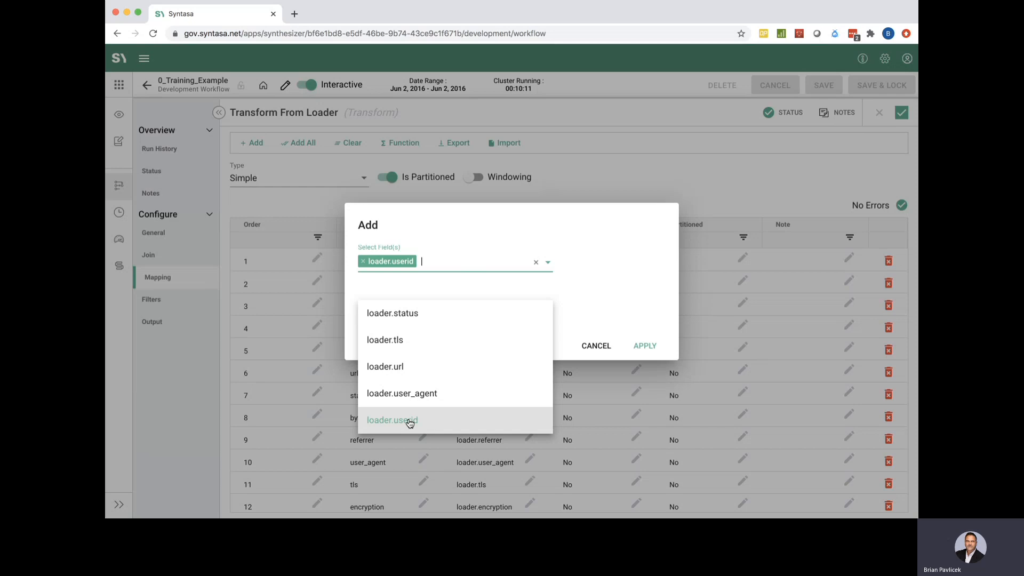
{"action": "left_click", "coordinate": [592, 318]}
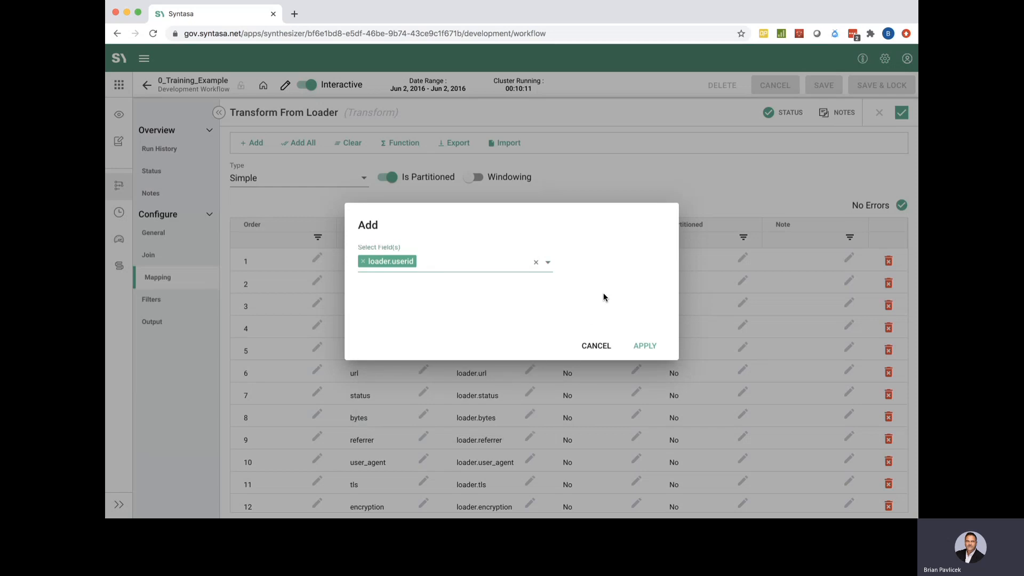
{"action": "left_click", "coordinate": [641, 346]}
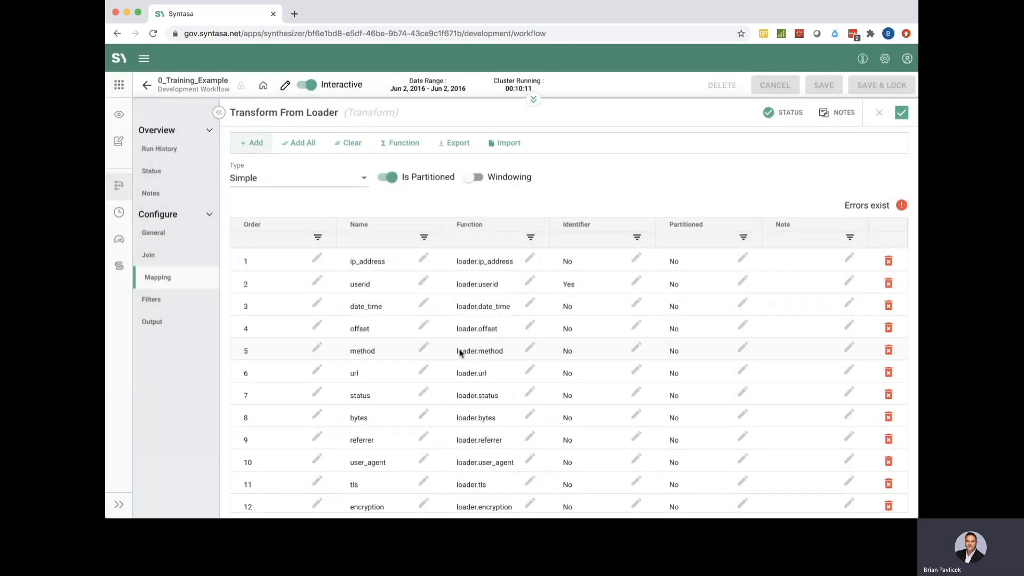
Check the new userid row in the mapping, then bring the workflow canvas back above the editor
{"action": "scroll", "coordinate": [460, 351], "scroll_direction": "down", "scroll_amount": 1}
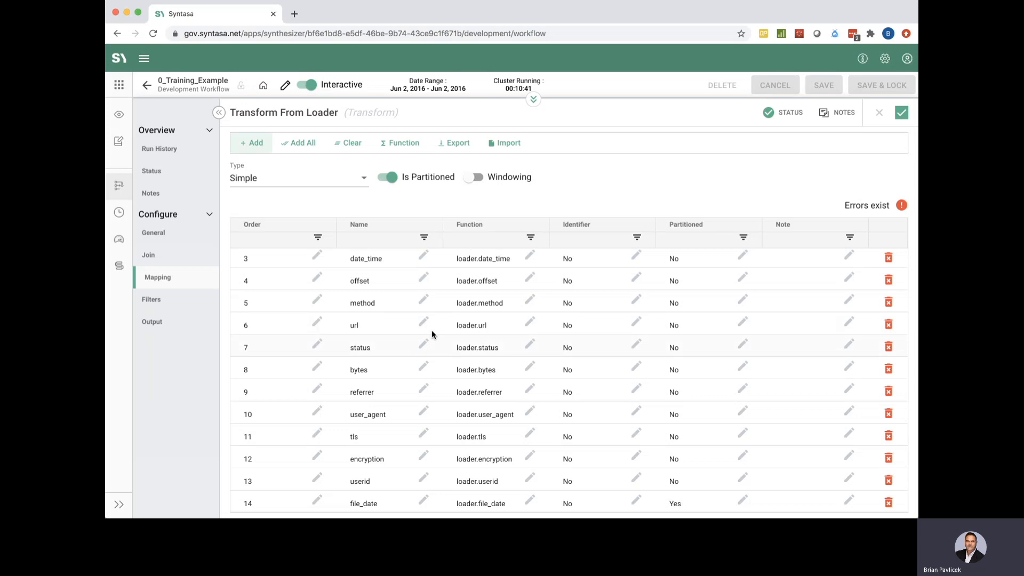
{"action": "scroll", "coordinate": [382, 341], "scroll_direction": "up", "scroll_amount": 2}
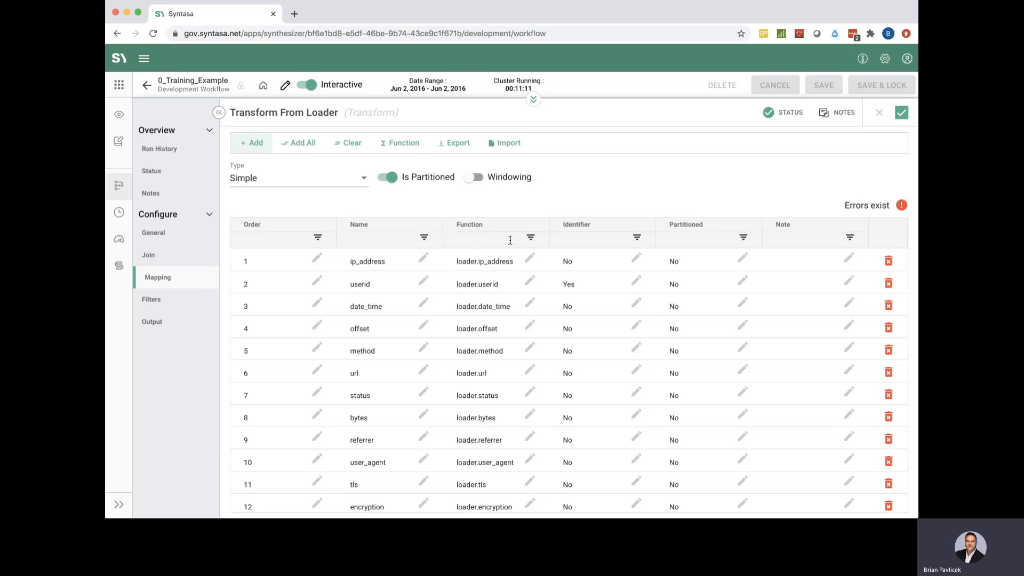
{"action": "scroll", "coordinate": [515, 353], "scroll_direction": "down", "scroll_amount": 1}
{"action": "scroll", "coordinate": [515, 356], "scroll_direction": "down", "scroll_amount": 2}
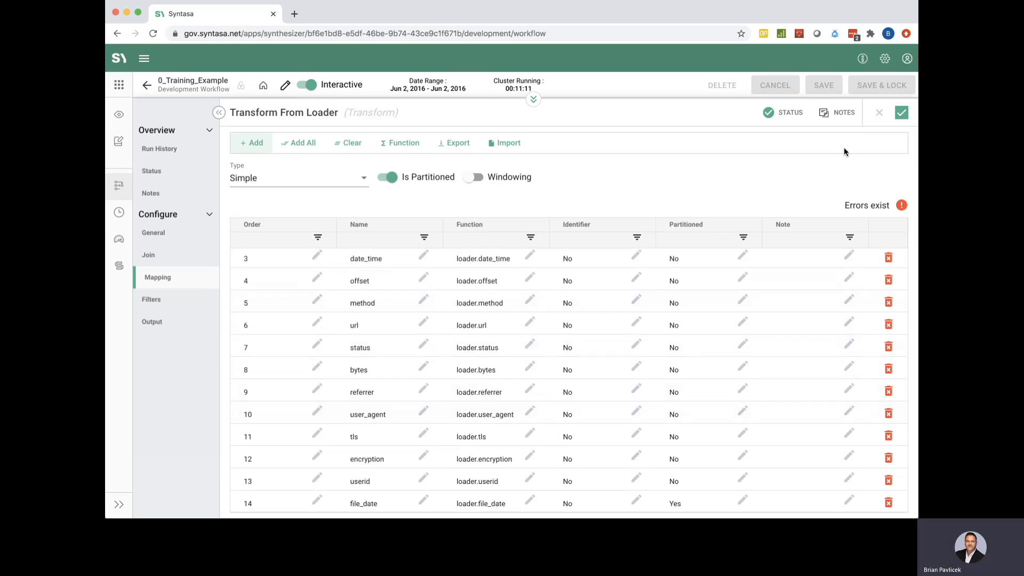
{"action": "left_click", "coordinate": [533, 99]}
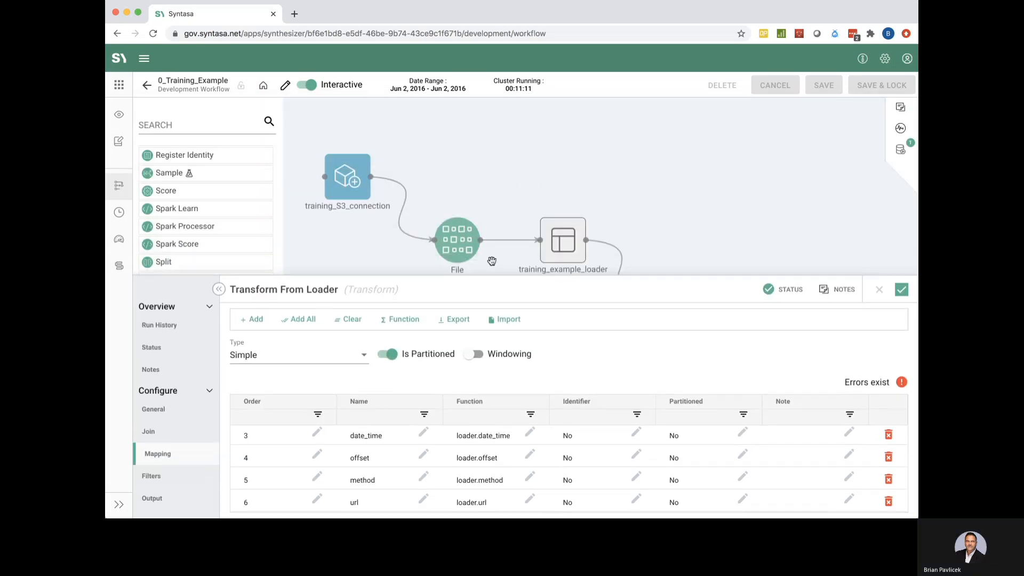
Preview training_example_loader, widen its userid column to read full values, then close the panel
{"action": "left_click", "coordinate": [565, 238]}
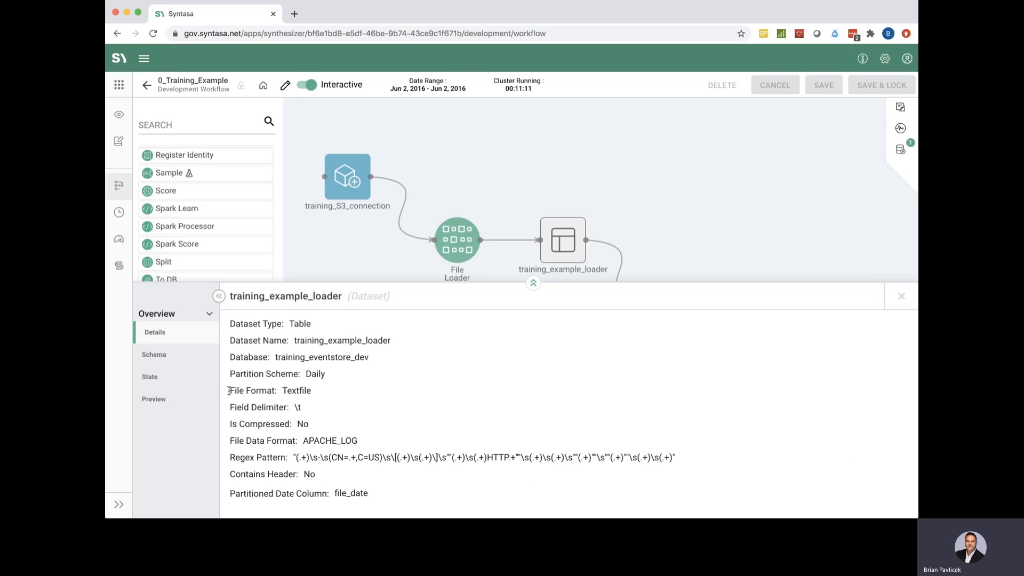
{"action": "left_click", "coordinate": [161, 398]}
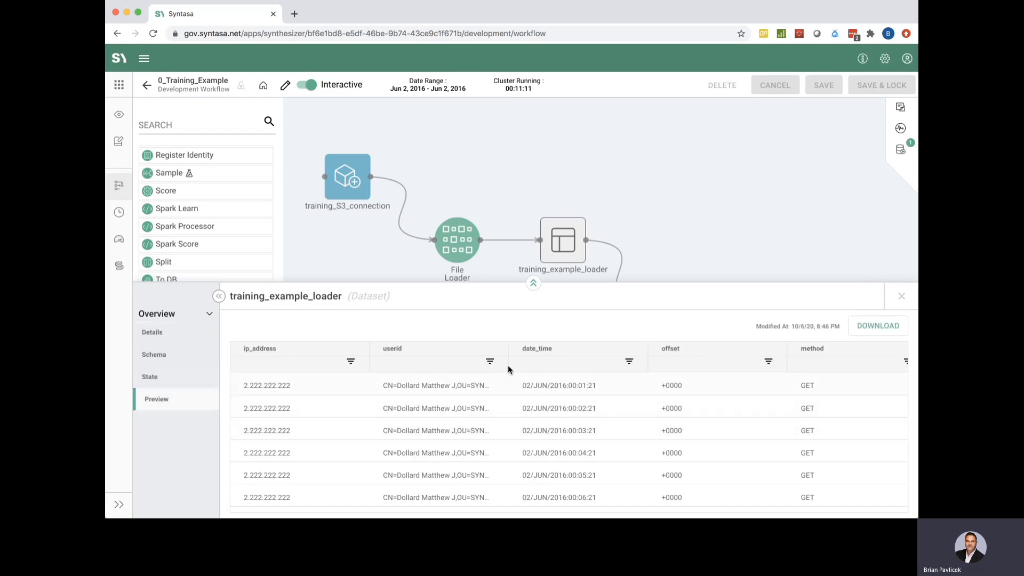
{"action": "left_click_drag", "start_coordinate": [510, 352], "coordinate": [716, 354]}
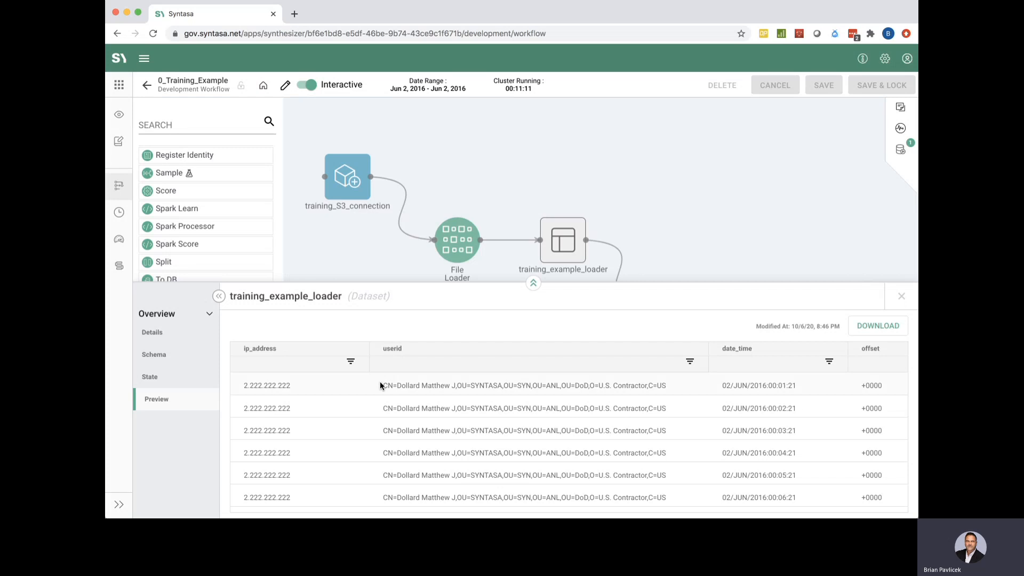
{"action": "left_click_drag", "start_coordinate": [383, 385], "coordinate": [472, 391]}
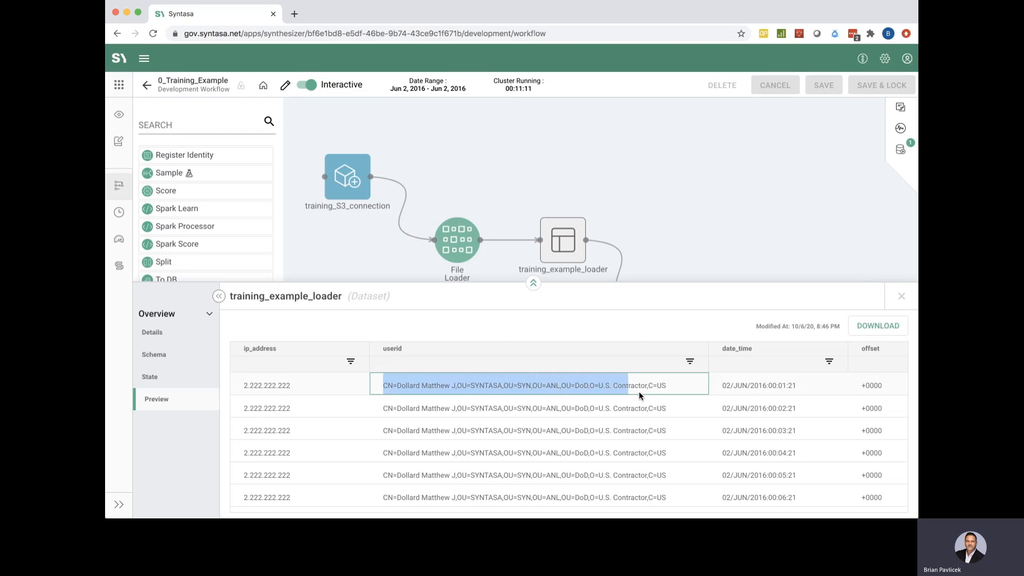
{"action": "left_click_drag", "start_coordinate": [640, 395], "coordinate": [675, 398]}
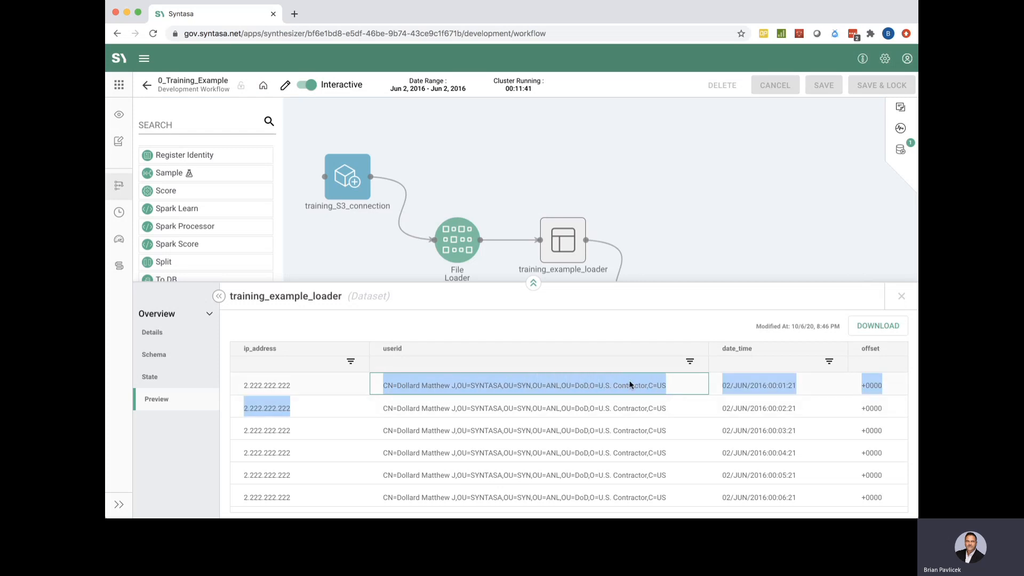
{"action": "left_click", "coordinate": [594, 380]}
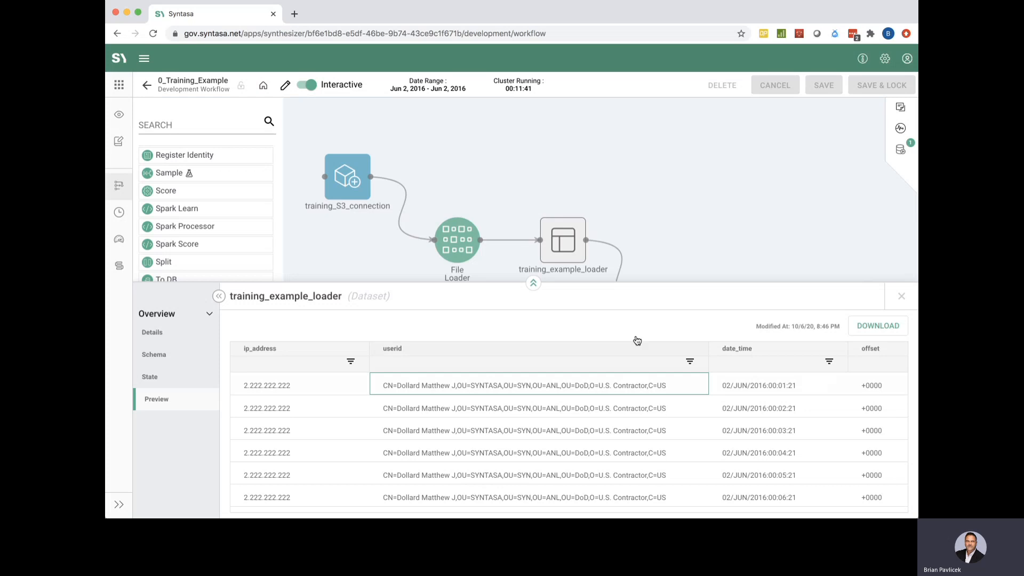
{"action": "left_click", "coordinate": [901, 296]}
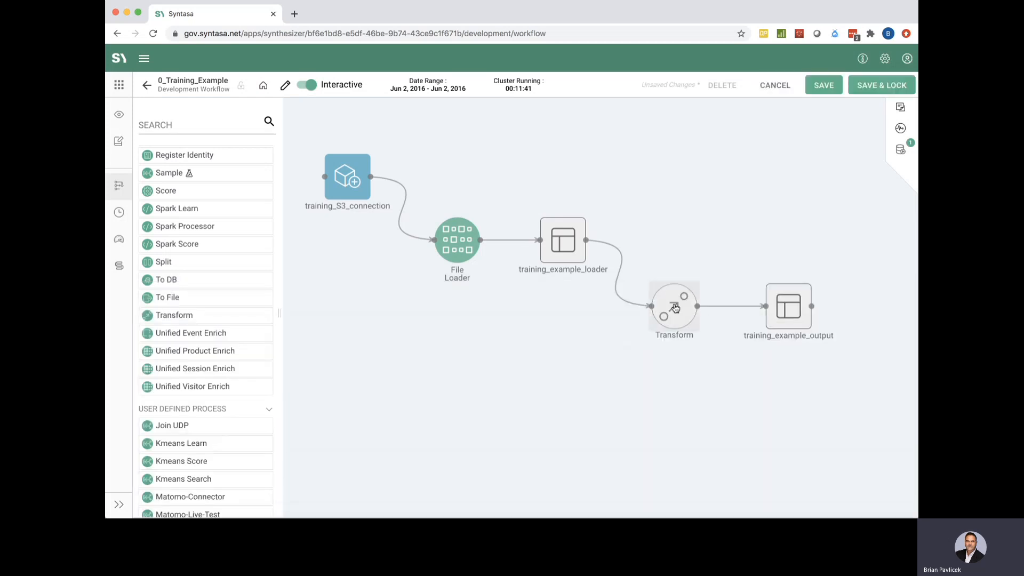
Shorten the Transform's source alias from training_example_loader to loader
{"action": "left_click", "coordinate": [674, 308]}
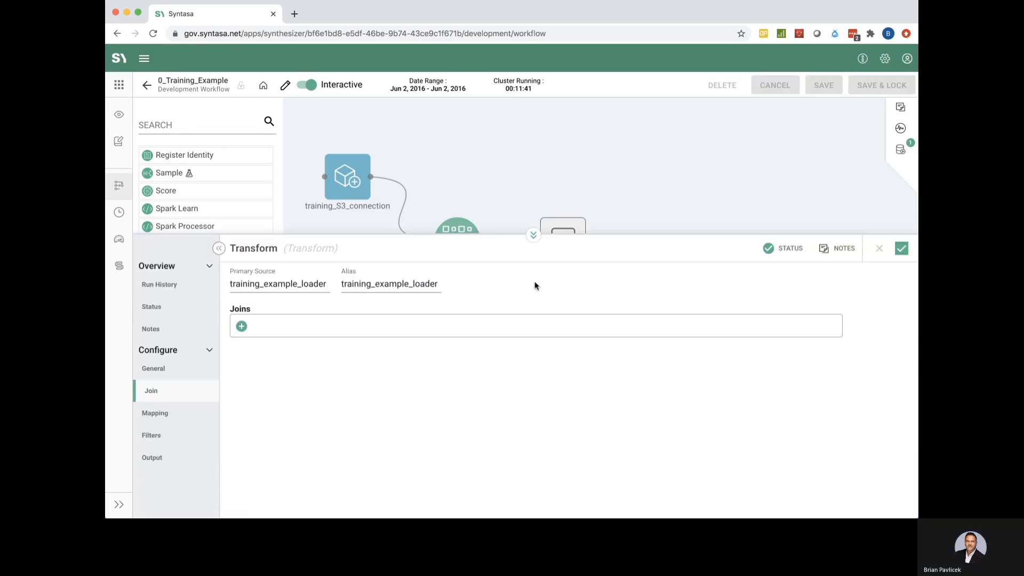
{"action": "left_click", "coordinate": [408, 155]}
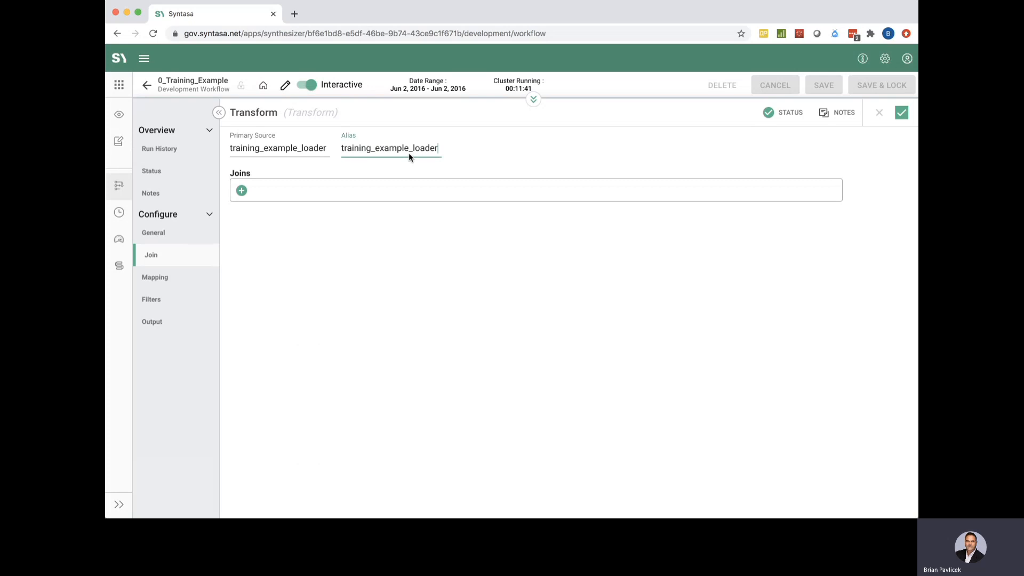
{"action": "left_click_drag", "start_coordinate": [415, 149], "coordinate": [327, 143]}
{"action": "key", "text": "BackSpace"}
Rename the process to Transform From Loader and go to its field mapping
{"action": "left_click", "coordinate": [151, 241]}
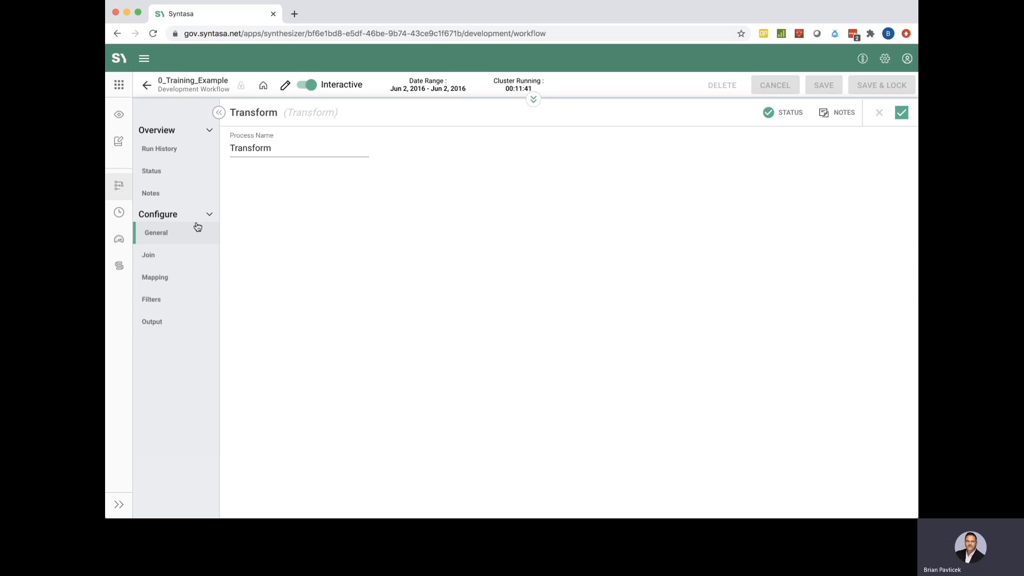
{"action": "left_click", "coordinate": [296, 150]}
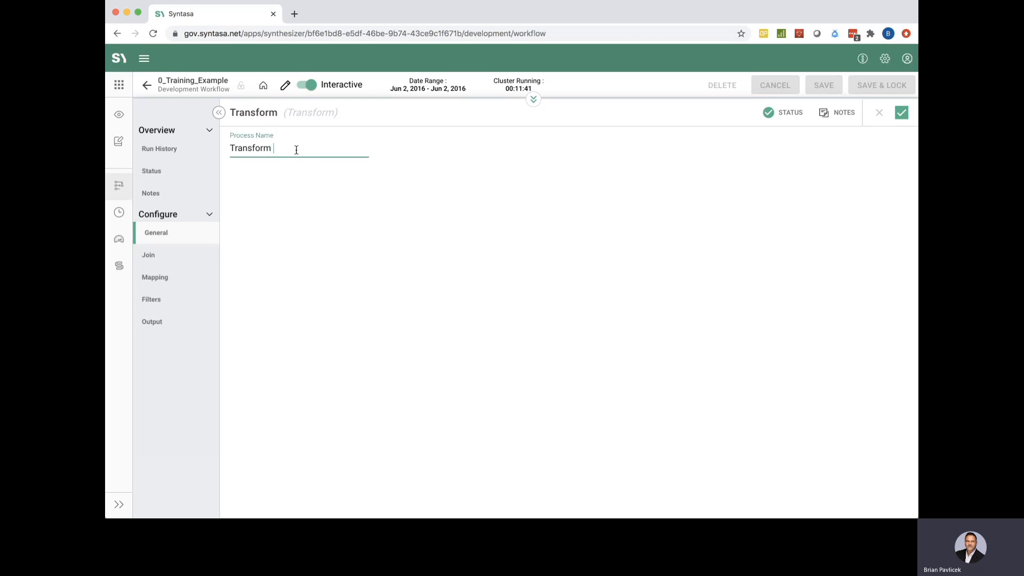
{"action": "type", "text": "From Loader"}
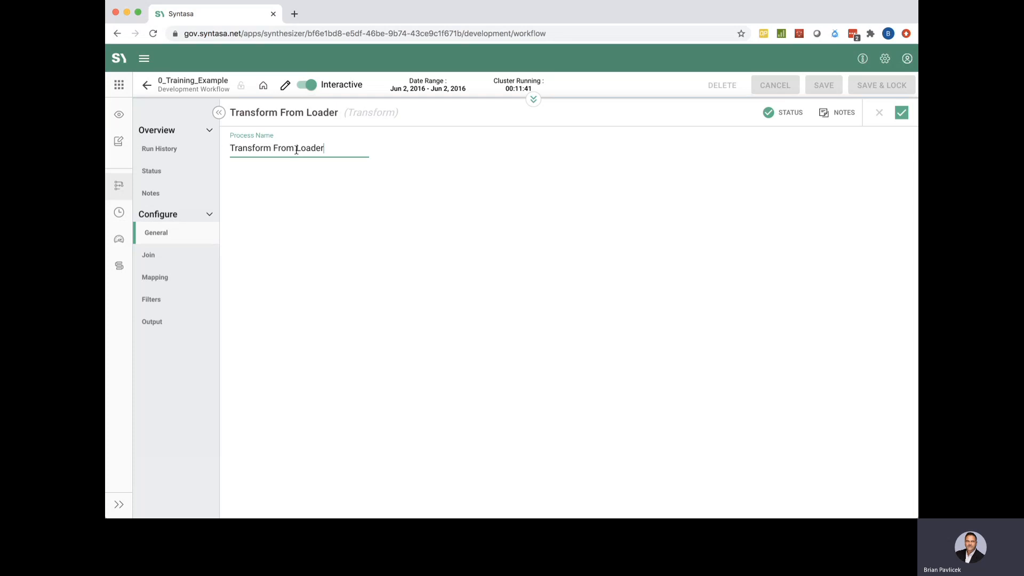
{"action": "left_click", "coordinate": [198, 277]}
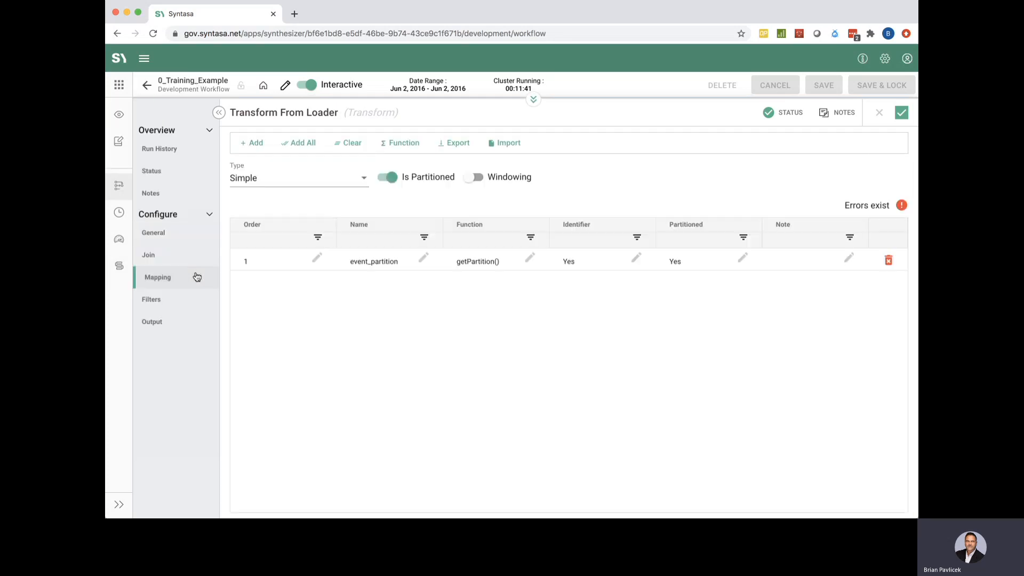
Map all loader fields at once and mark userid as the identifier to clear validation errors
{"action": "left_click", "coordinate": [310, 144]}
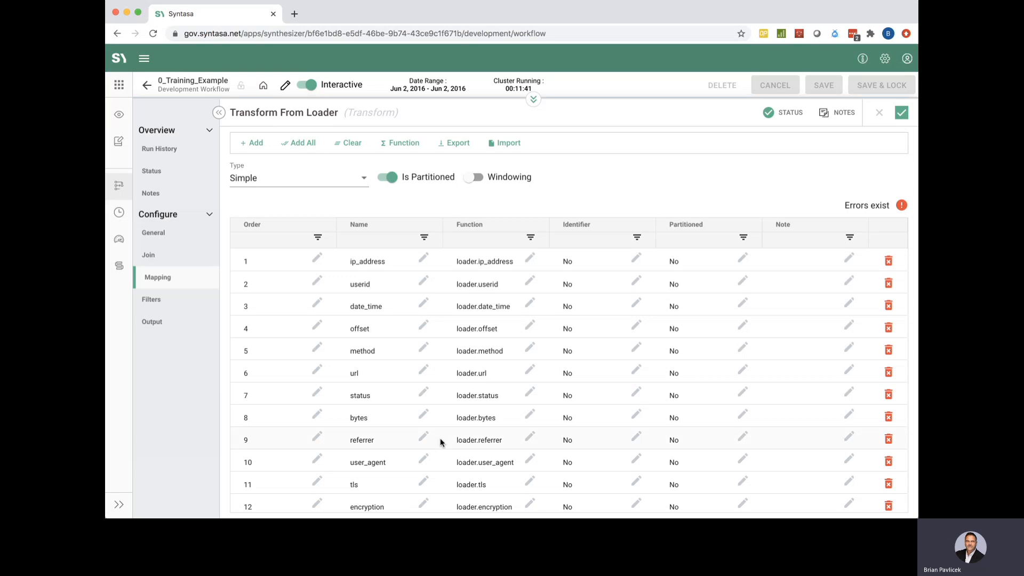
{"action": "scroll", "coordinate": [440, 442], "scroll_direction": "down", "scroll_amount": 1}
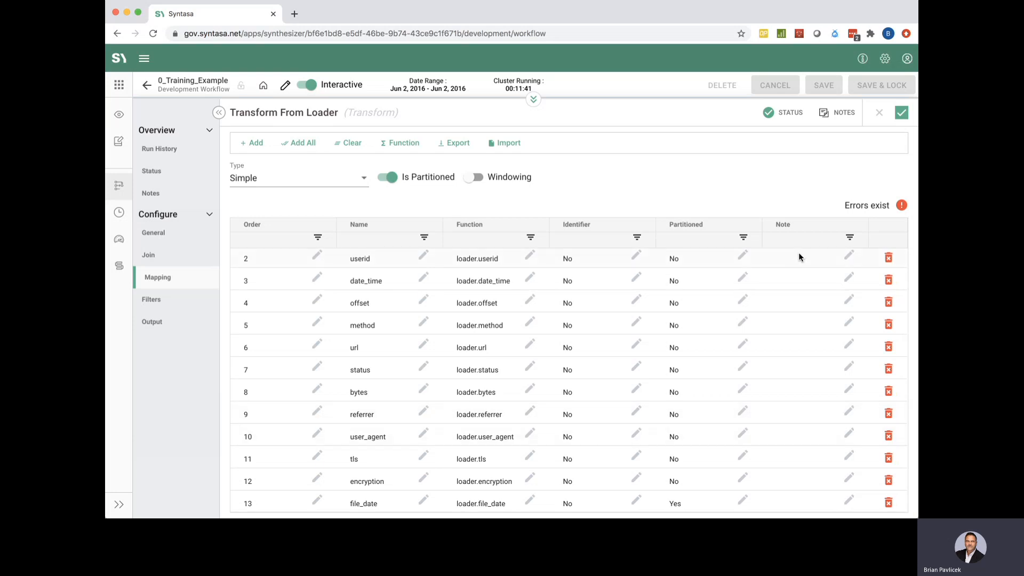
{"action": "left_click", "coordinate": [879, 207]}
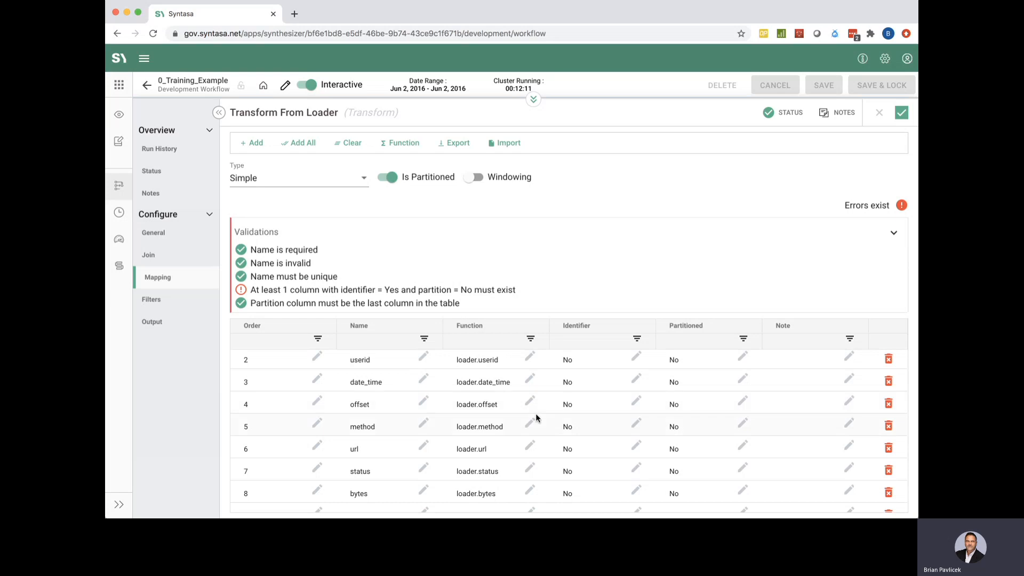
{"action": "scroll", "coordinate": [536, 416], "scroll_direction": "down", "scroll_amount": 3}
{"action": "scroll", "coordinate": [535, 414], "scroll_direction": "up", "scroll_amount": 3}
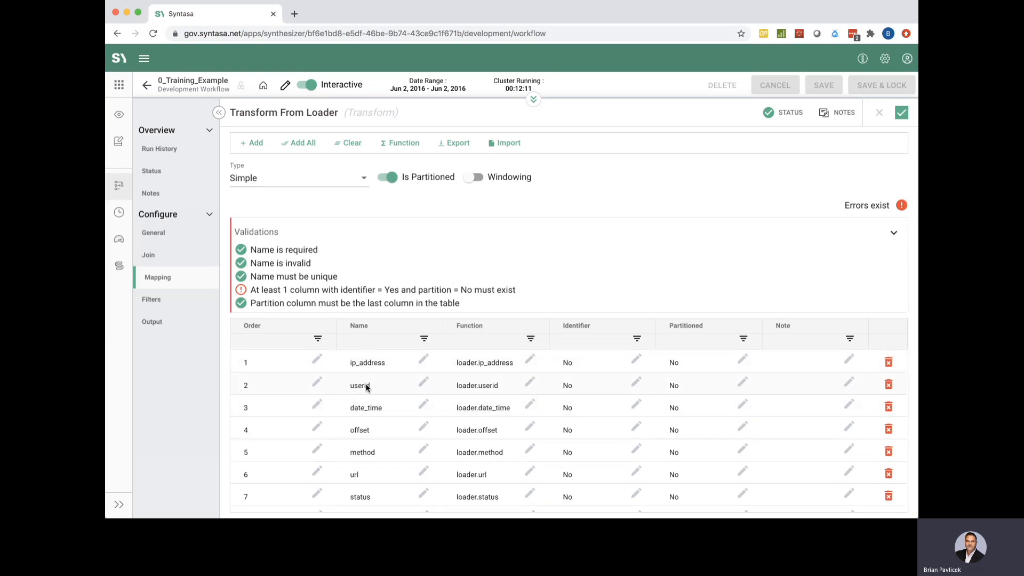
{"action": "left_click", "coordinate": [597, 380]}
{"action": "left_click", "coordinate": [603, 384]}
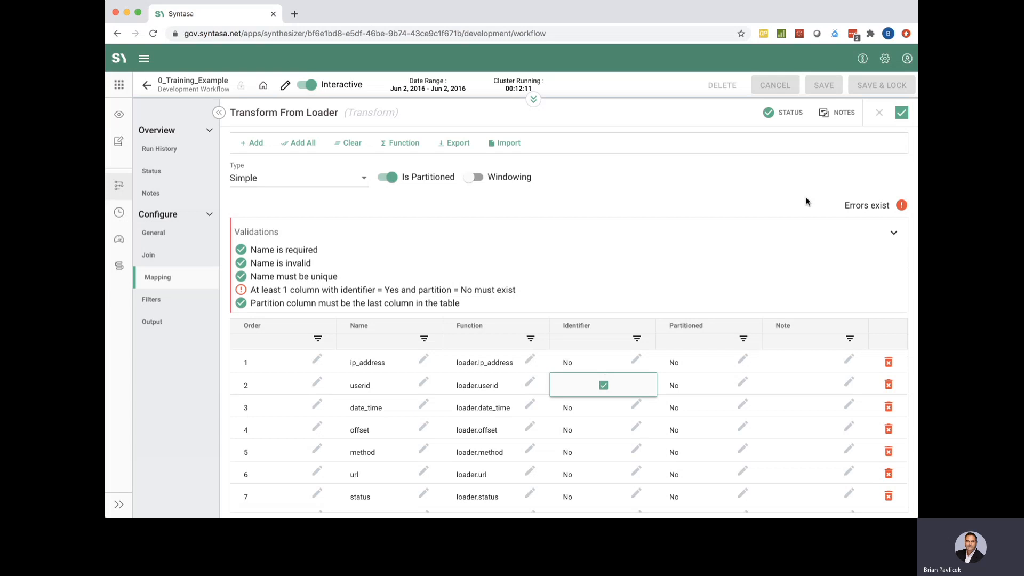
{"action": "left_click", "coordinate": [716, 249]}
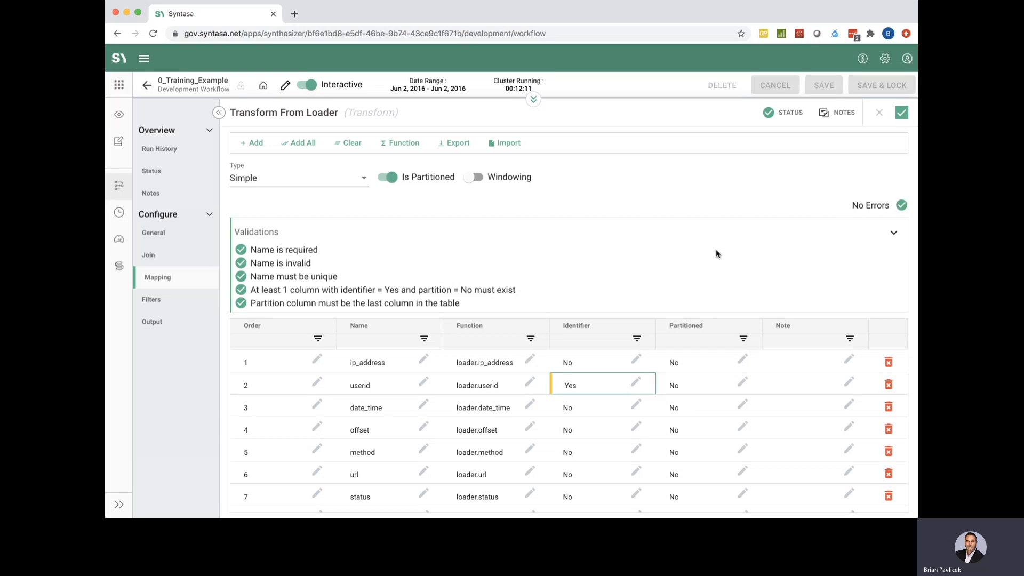
{"action": "left_click", "coordinate": [884, 208]}
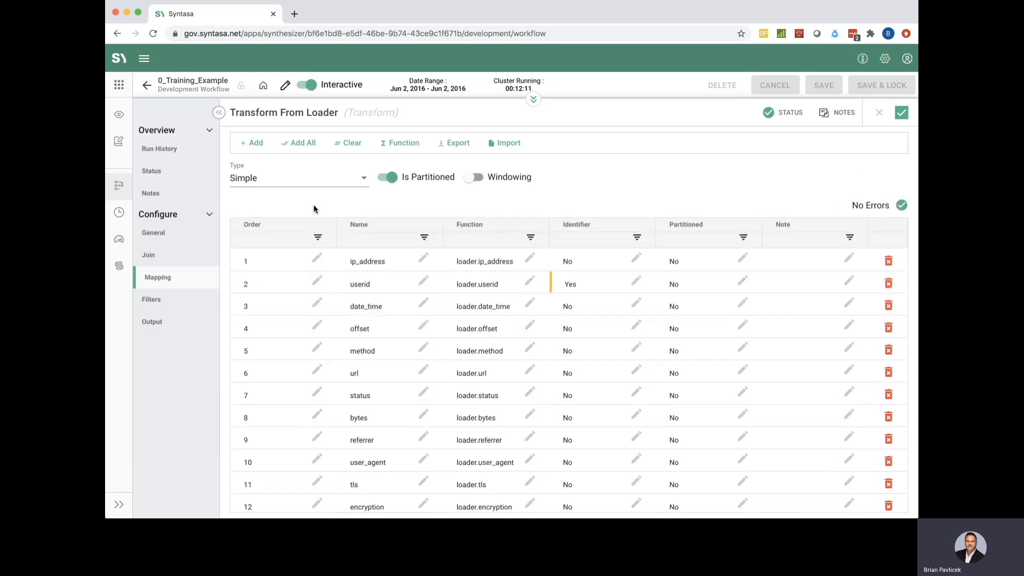
Add loader.userid as an extra userid column through the Select Field(s) dialog
{"action": "left_click", "coordinate": [257, 143]}
{"action": "left_click", "coordinate": [413, 263]}
{"action": "scroll", "coordinate": [418, 381], "scroll_direction": "down", "scroll_amount": 5}
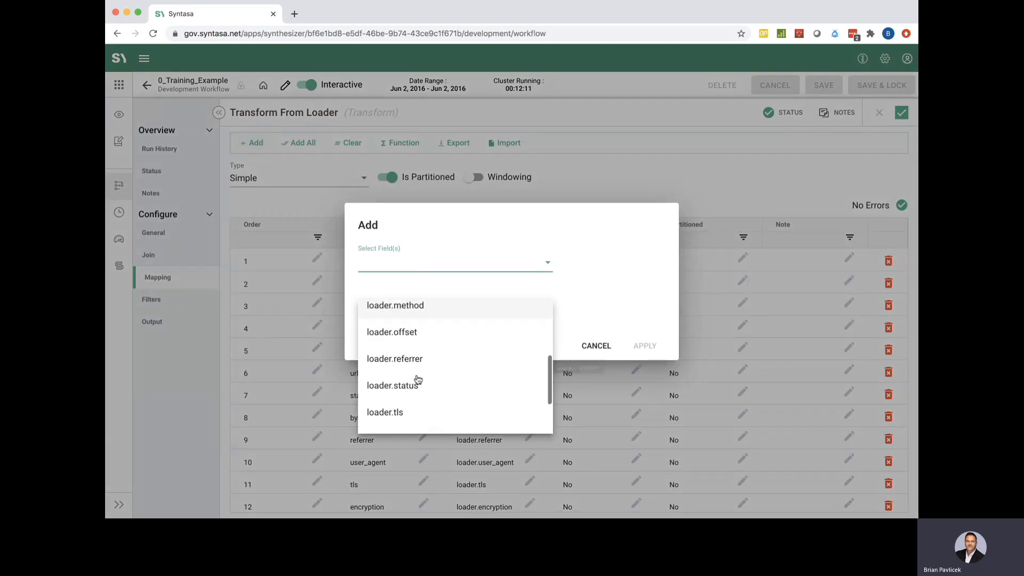
{"action": "left_click", "coordinate": [407, 421]}
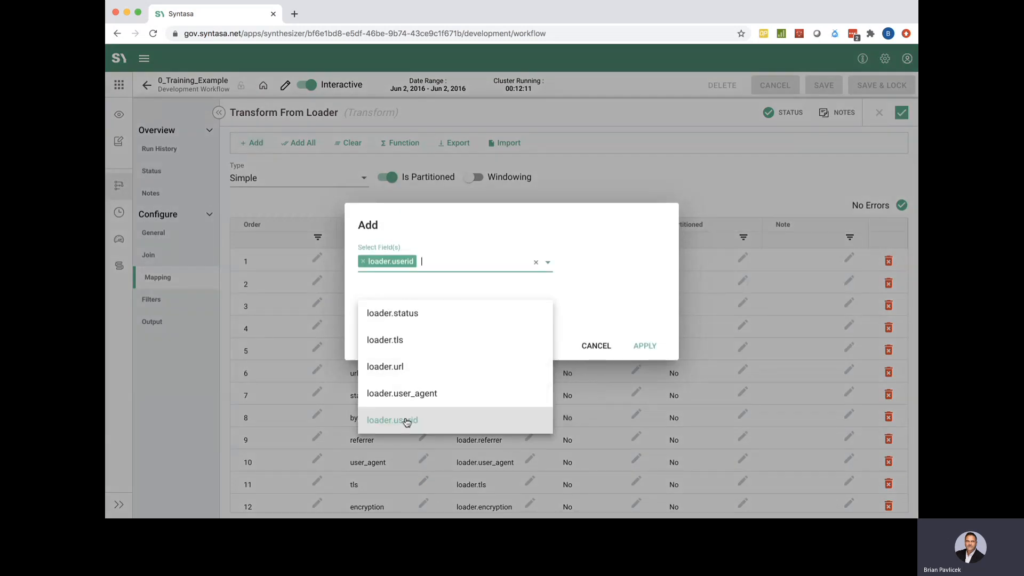
{"action": "left_click", "coordinate": [643, 306]}
{"action": "left_click", "coordinate": [644, 346]}
{"action": "scroll", "coordinate": [457, 399], "scroll_direction": "down", "scroll_amount": 2}
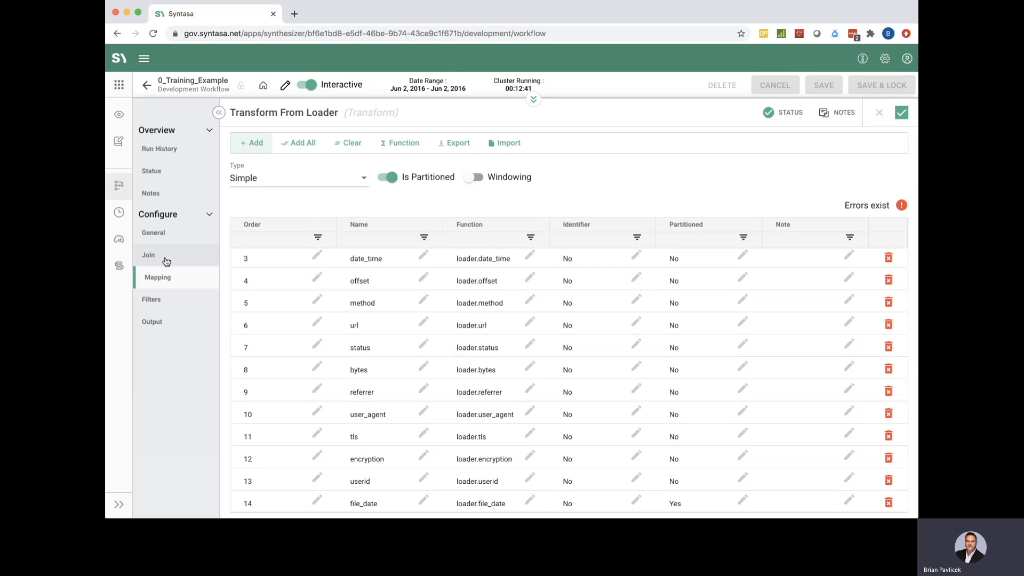
Open the Function Editor for the new userid column, cancelling once and reopening it
{"action": "left_click", "coordinate": [505, 482]}
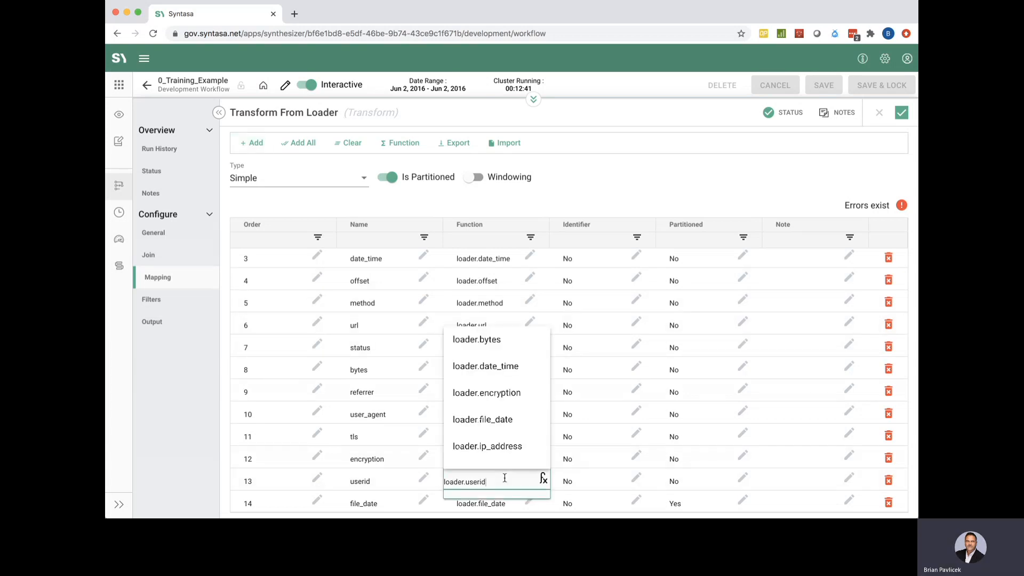
{"action": "left_click", "coordinate": [543, 479]}
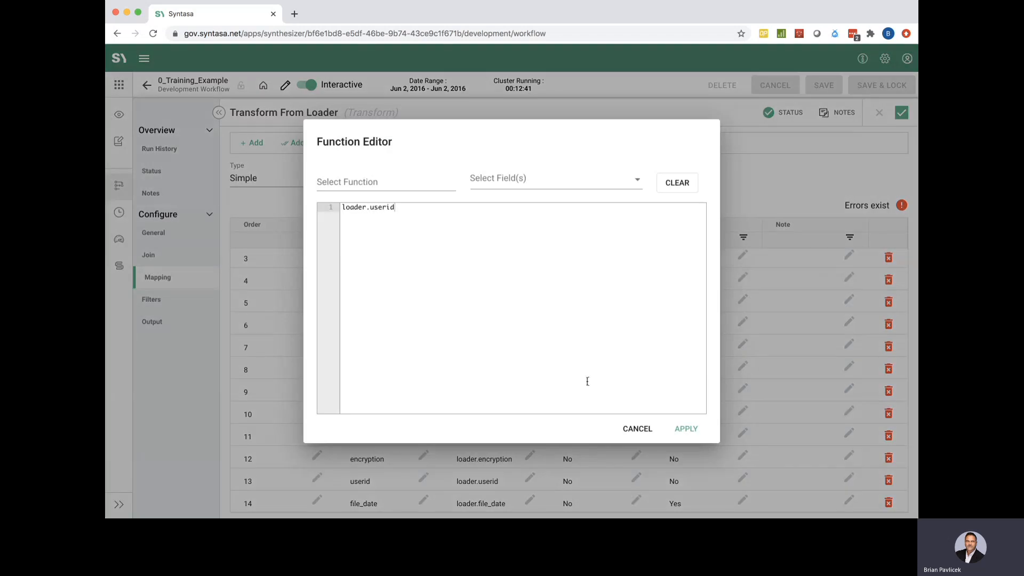
{"action": "left_click", "coordinate": [637, 429]}
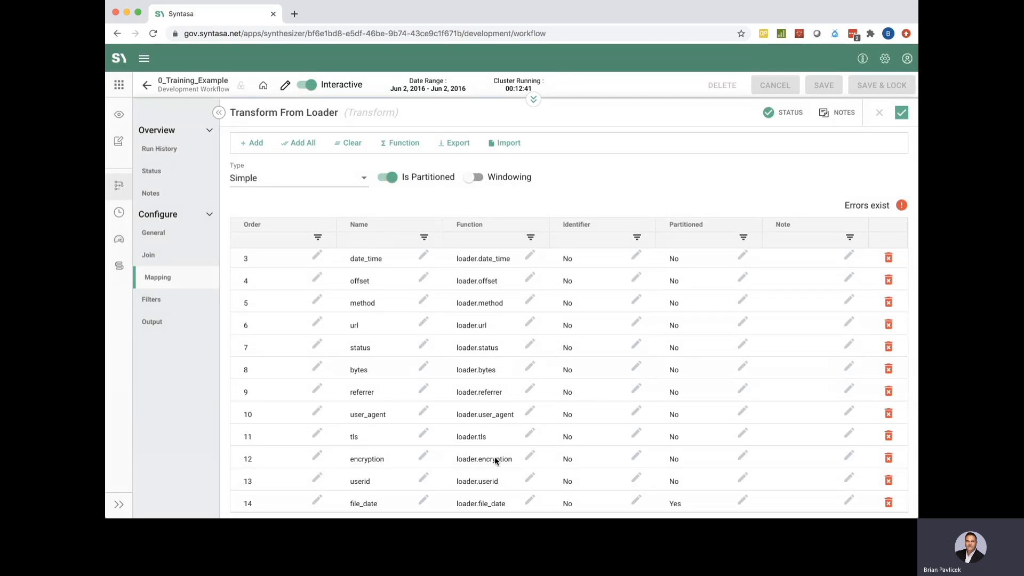
{"action": "left_click", "coordinate": [527, 481]}
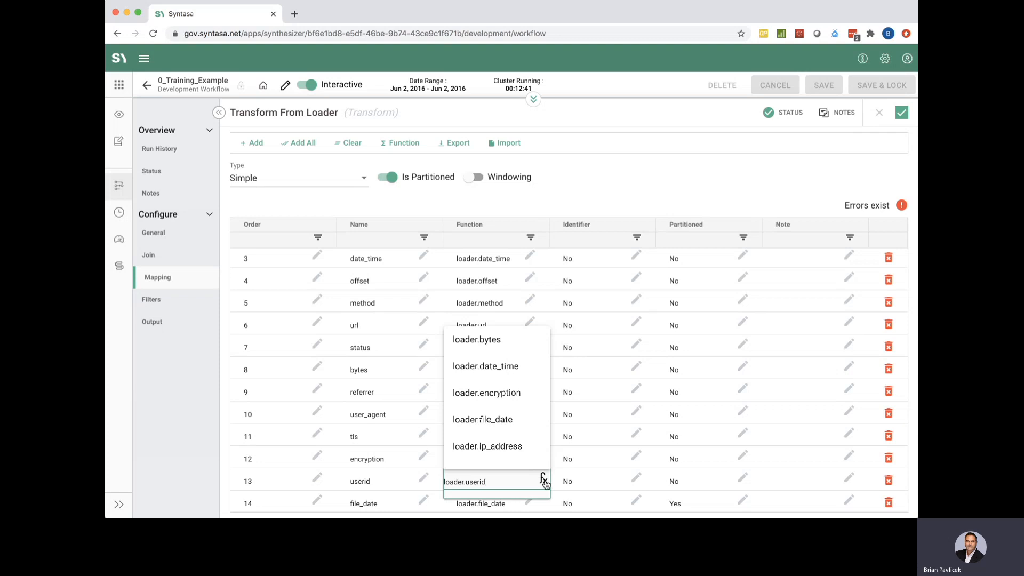
{"action": "left_click", "coordinate": [544, 480]}
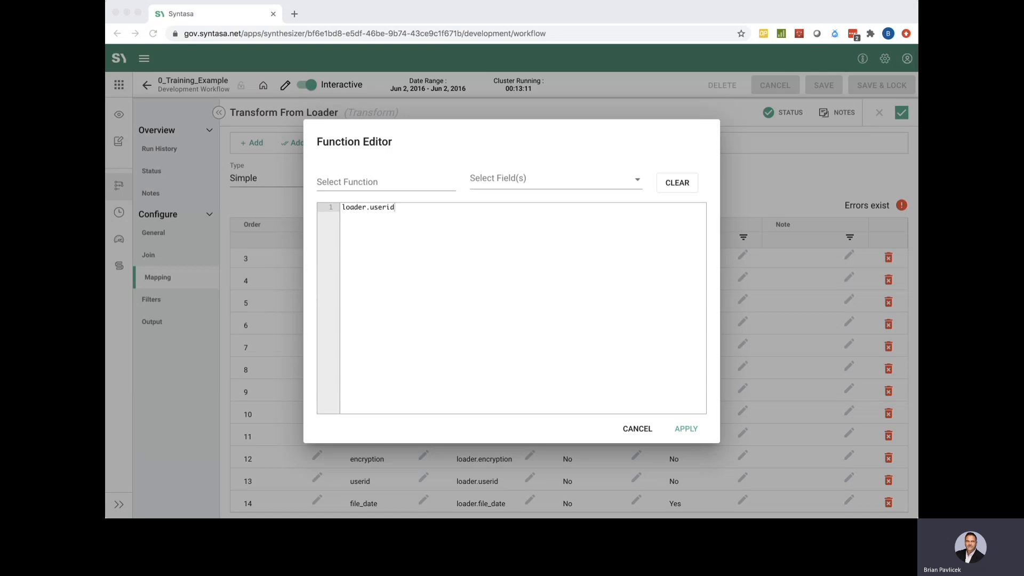
Paste a sample distinguished-name value below the expression for reference
{"action": "left_click", "coordinate": [417, 304]}
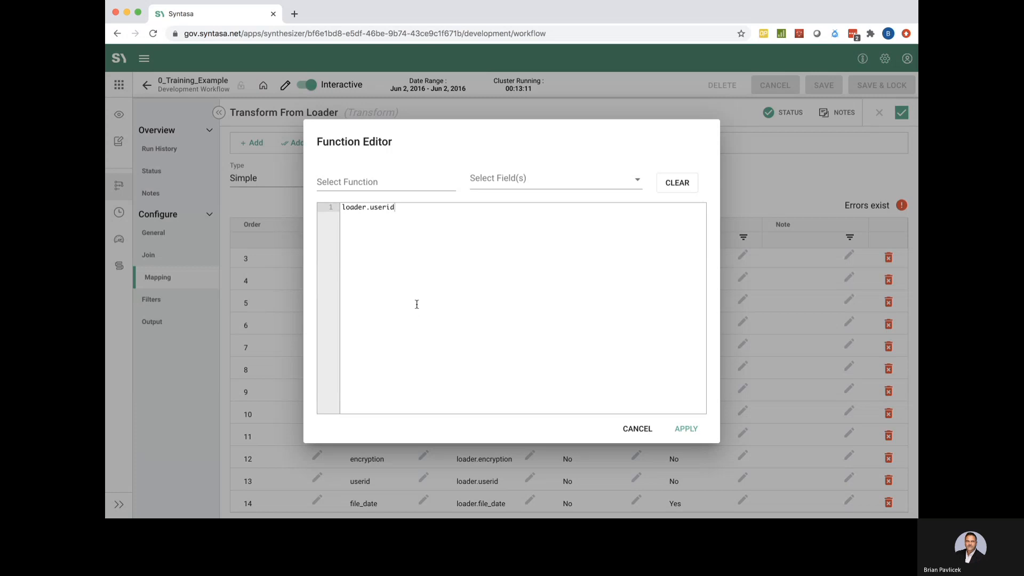
{"action": "key", "text": "Return"}
{"action": "key", "text": "Return"}
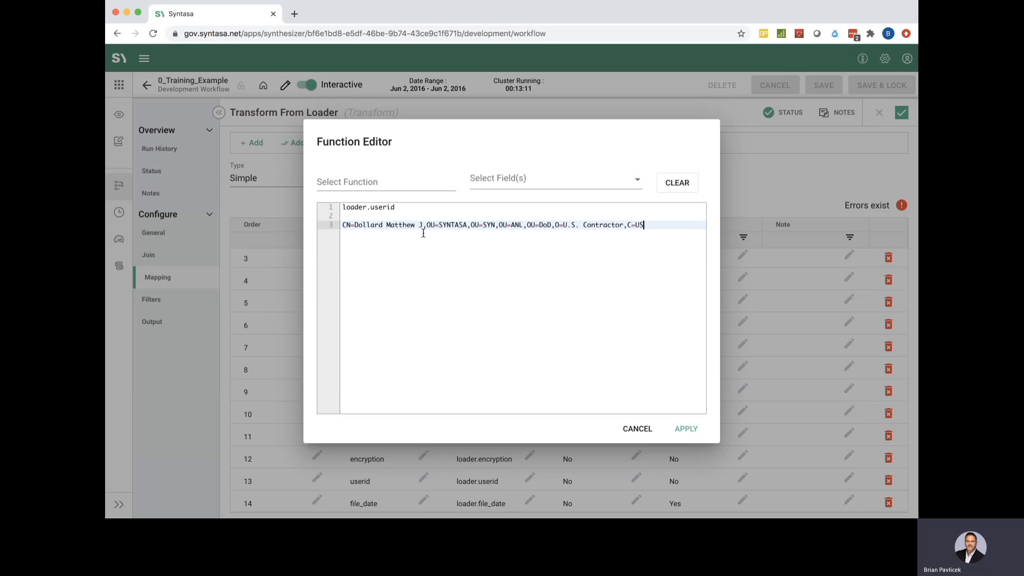
{"action": "left_click_drag", "start_coordinate": [423, 227], "coordinate": [344, 224]}
{"action": "left_click", "coordinate": [410, 267]}
Insert the split function with loader.userid as its input field
{"action": "left_click", "coordinate": [360, 180]}
{"action": "scroll", "coordinate": [359, 297], "scroll_direction": "down", "scroll_amount": 2}
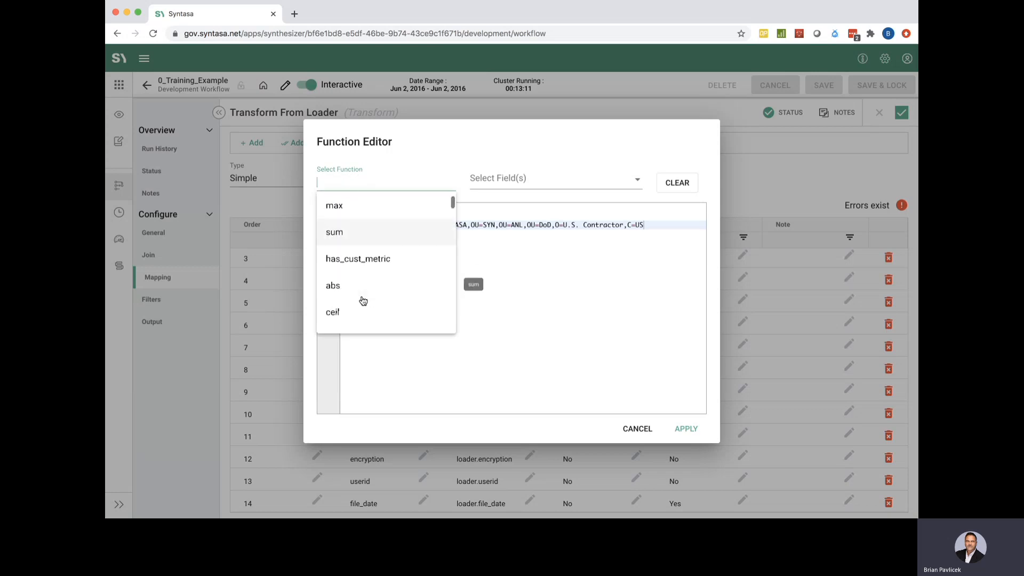
{"action": "scroll", "coordinate": [363, 300], "scroll_direction": "up", "scroll_amount": 2}
{"action": "scroll", "coordinate": [363, 300], "scroll_direction": "down", "scroll_amount": 2}
{"action": "scroll", "coordinate": [363, 301], "scroll_direction": "up", "scroll_amount": 2}
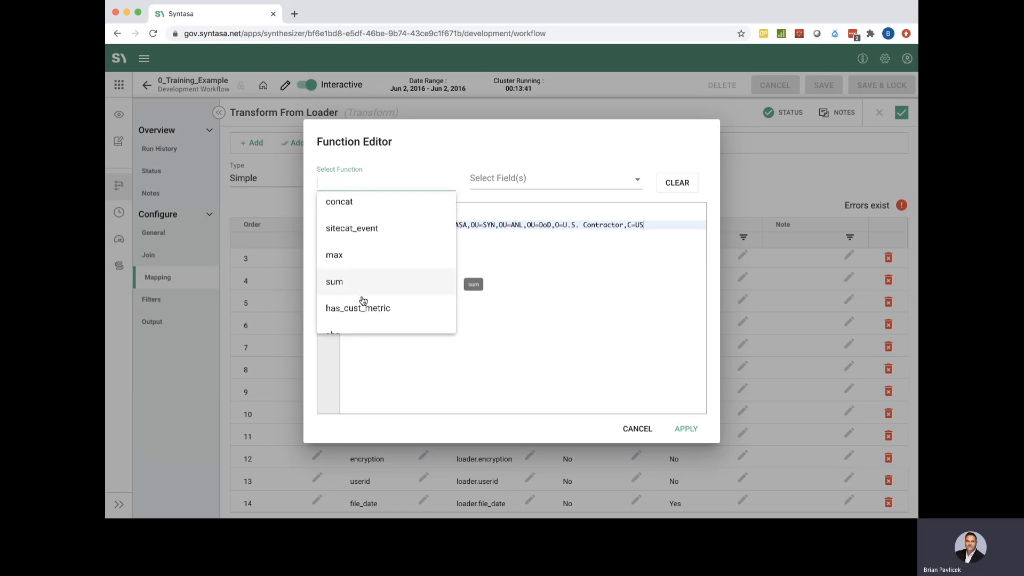
{"action": "scroll", "coordinate": [362, 301], "scroll_direction": "down", "scroll_amount": 2}
{"action": "scroll", "coordinate": [362, 301], "scroll_direction": "down", "scroll_amount": 5}
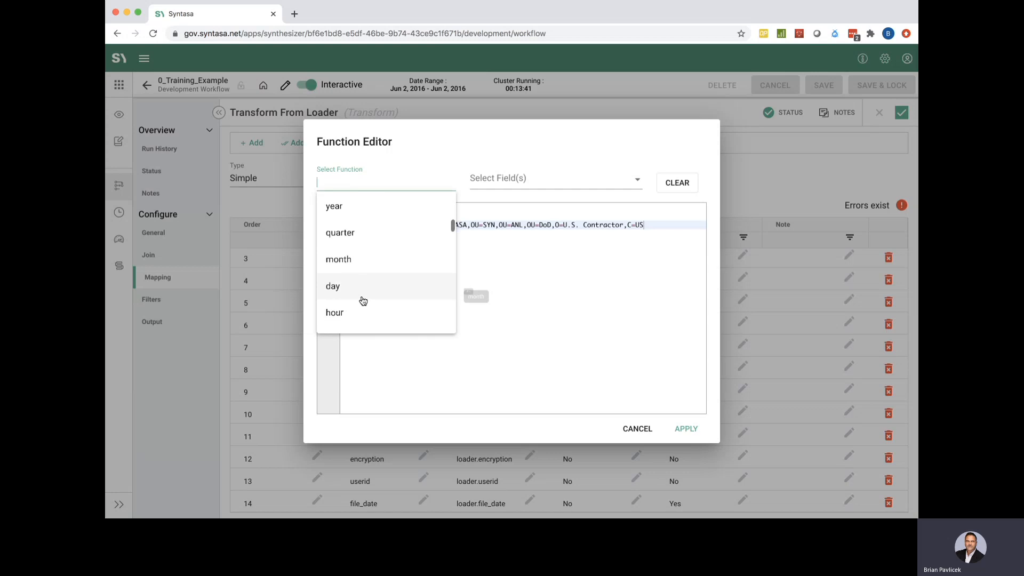
{"action": "scroll", "coordinate": [363, 300], "scroll_direction": "up", "scroll_amount": 1}
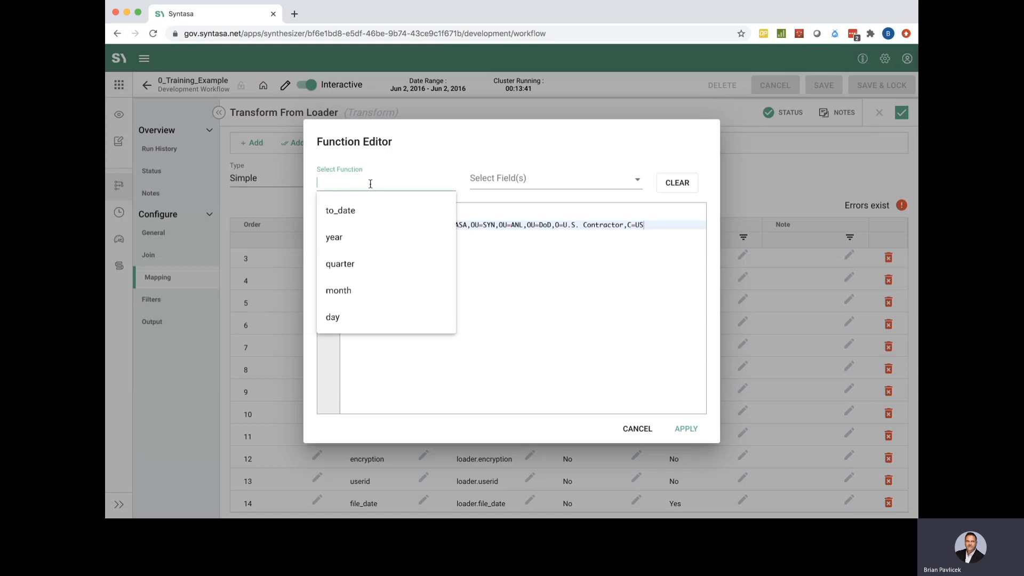
{"action": "type", "text": "sp"}
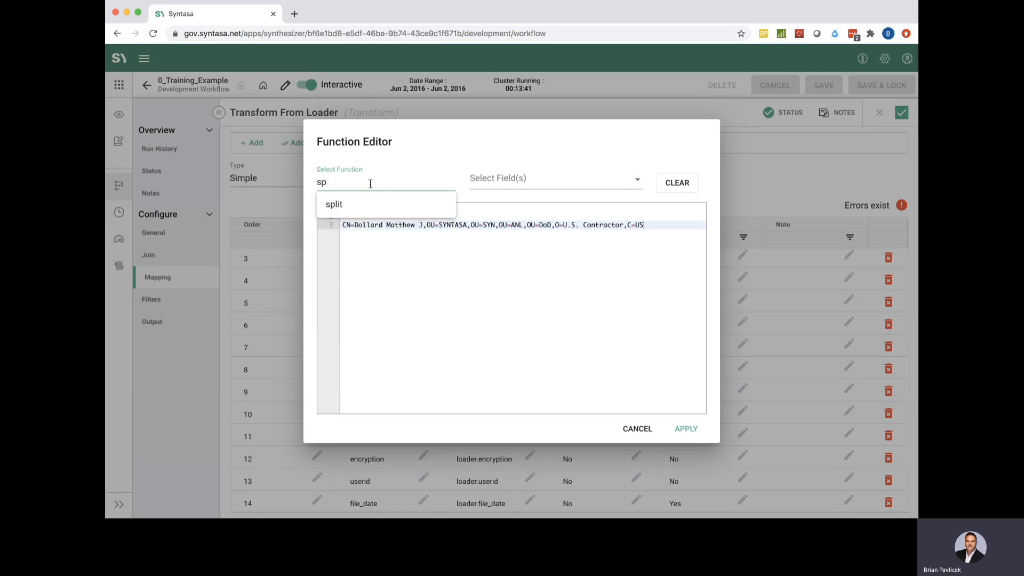
{"action": "left_click", "coordinate": [340, 204]}
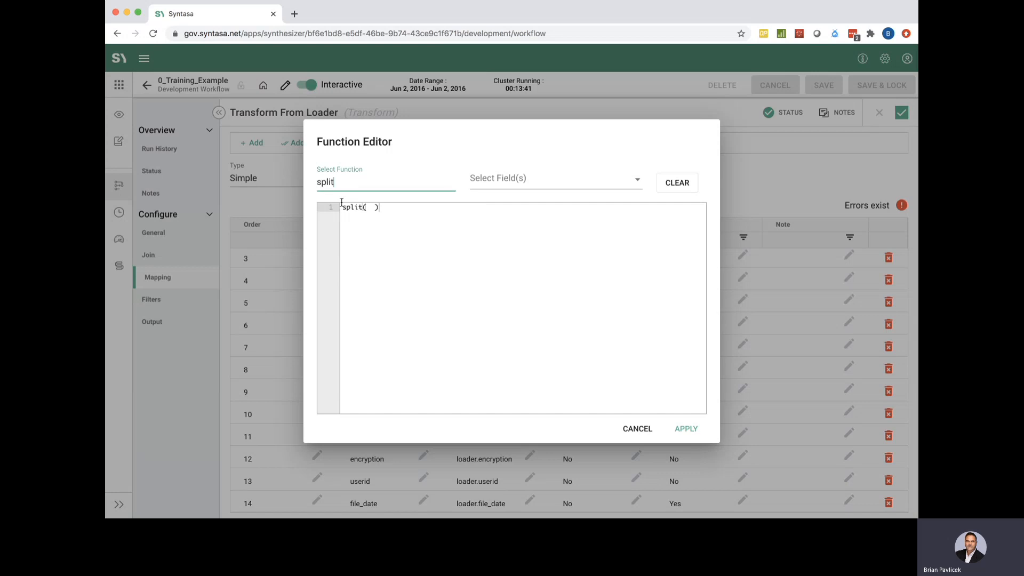
{"action": "left_click", "coordinate": [542, 179]}
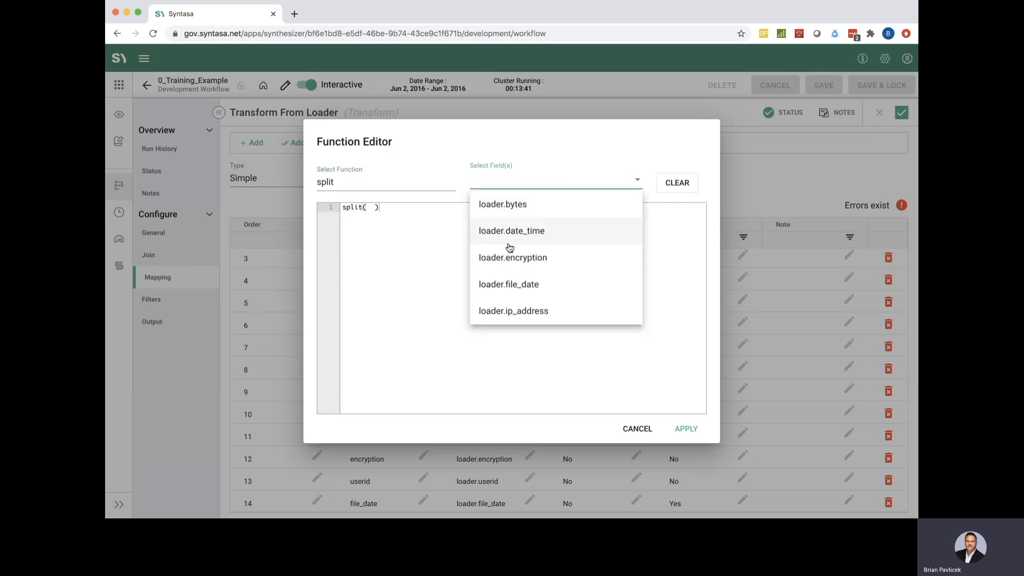
{"action": "scroll", "coordinate": [516, 283], "scroll_direction": "down", "scroll_amount": 3}
{"action": "scroll", "coordinate": [516, 283], "scroll_direction": "down", "scroll_amount": 3}
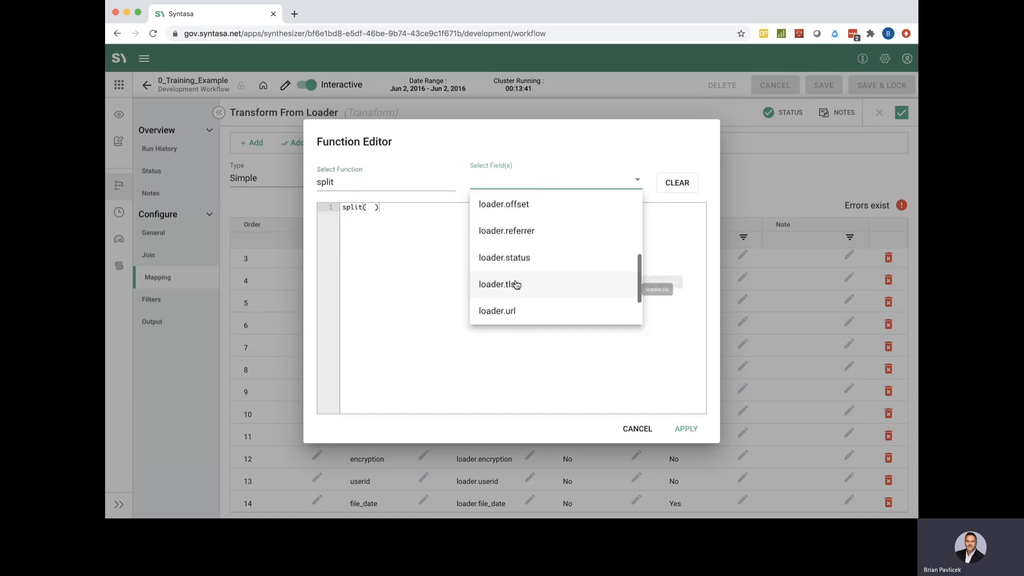
{"action": "type", "text": "us"}
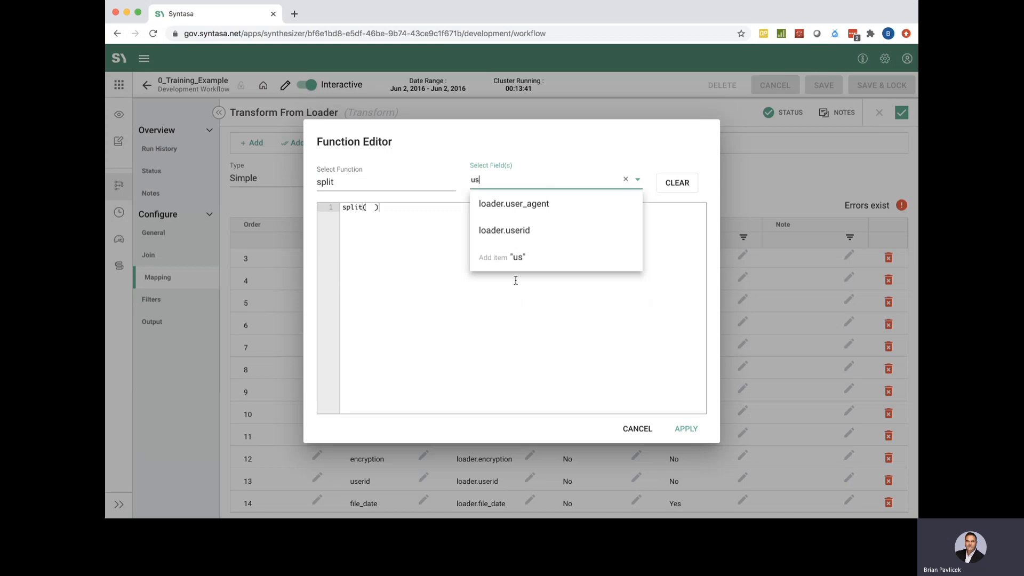
{"action": "left_click", "coordinate": [511, 230]}
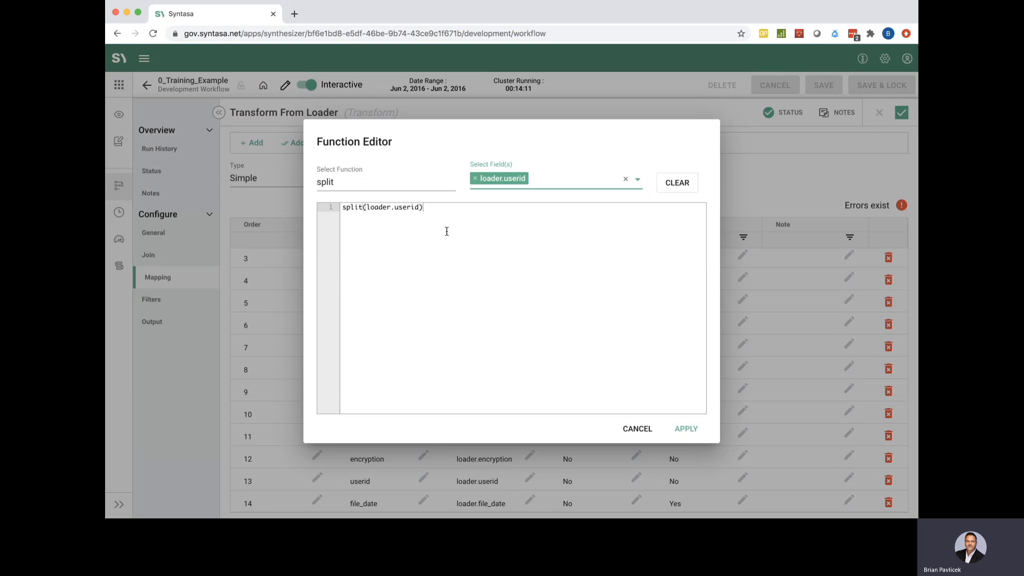
Complete the expression as split(loader.userid, ",")[0]
{"action": "left_click", "coordinate": [434, 212]}
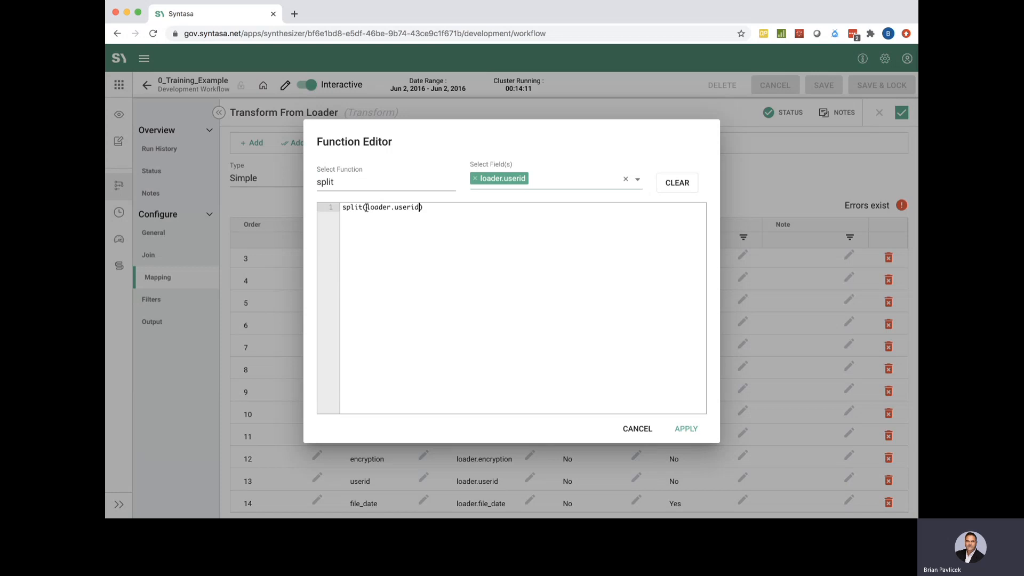
{"action": "left_click_drag", "start_coordinate": [366, 206], "coordinate": [419, 208]}
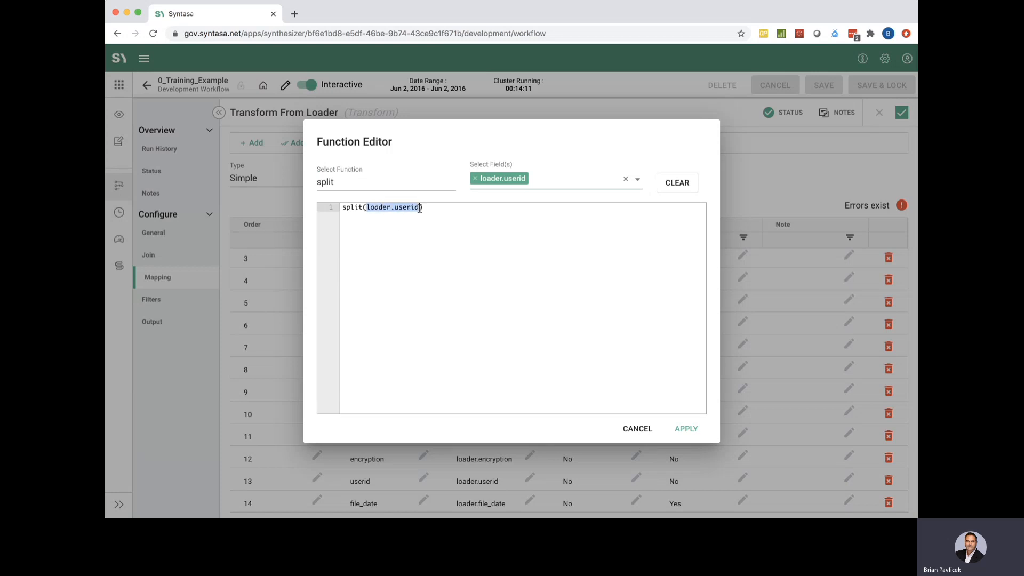
{"action": "left_click", "coordinate": [419, 208]}
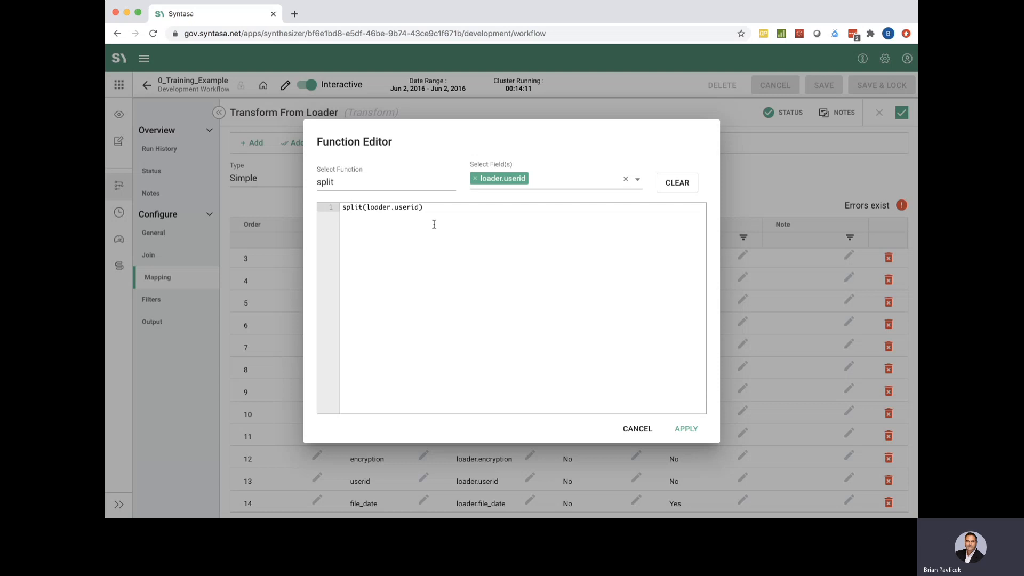
{"action": "type", "text": ", \","}
{"action": "left_click", "coordinate": [450, 207]}
{"action": "type", "text": "[0"}
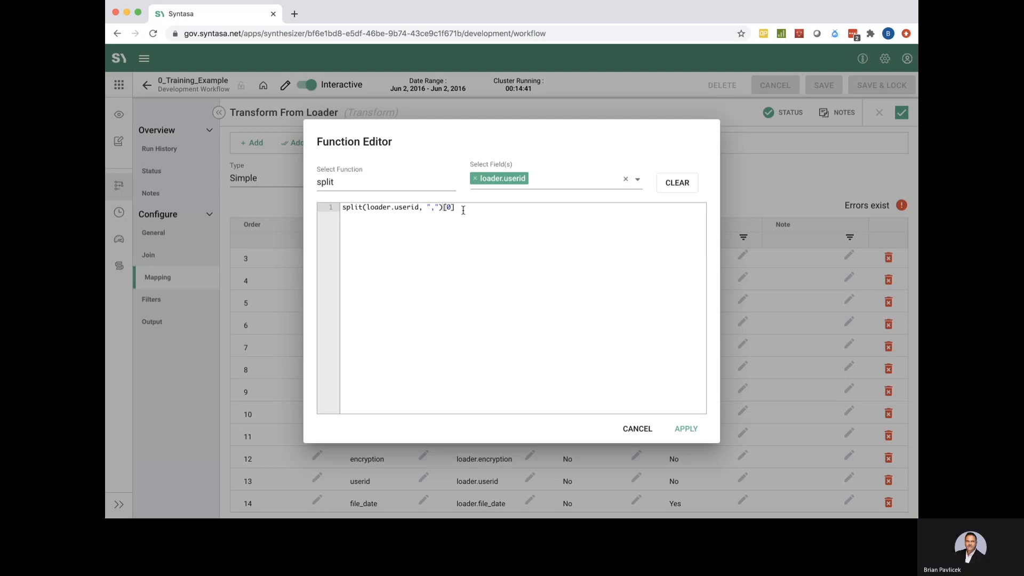
{"action": "left_click_drag", "start_coordinate": [461, 209], "coordinate": [359, 207]}
{"action": "left_click", "coordinate": [400, 249]}
Apply the split expression, widen the Function column, and review the 'Name must be unique' error
{"action": "left_click", "coordinate": [686, 429]}
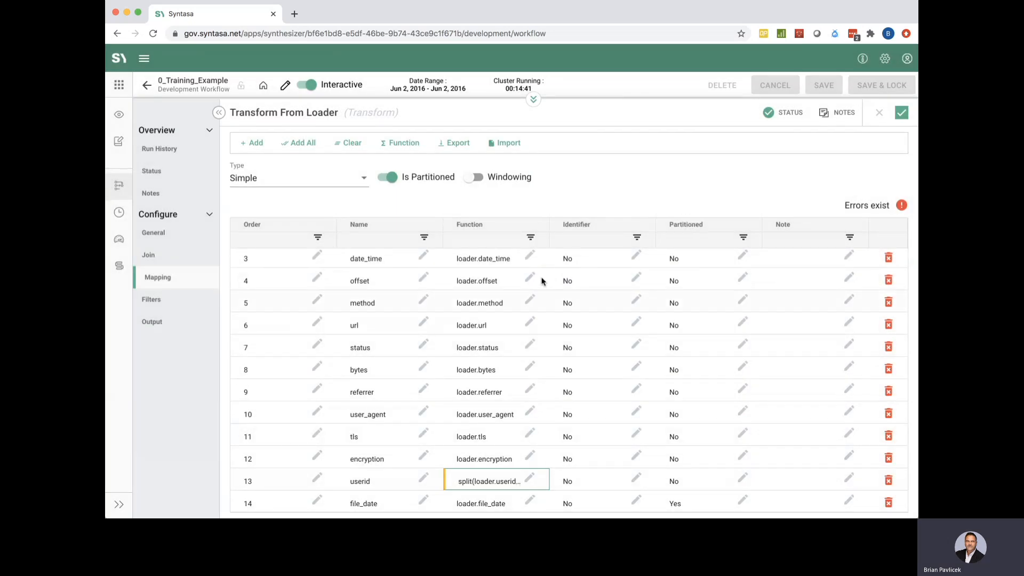
{"action": "left_click_drag", "start_coordinate": [549, 225], "coordinate": [591, 229]}
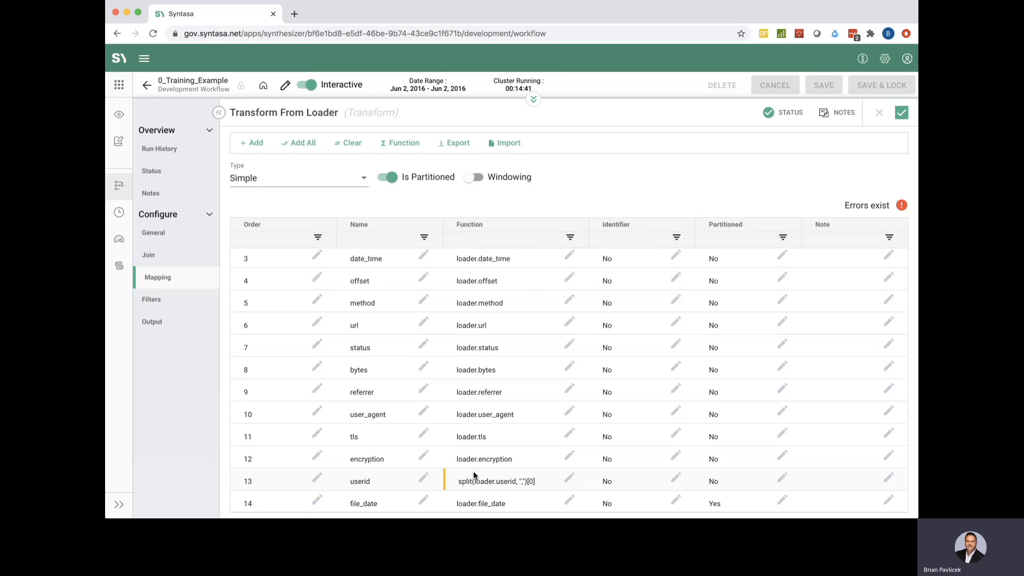
{"action": "left_click", "coordinate": [866, 207]}
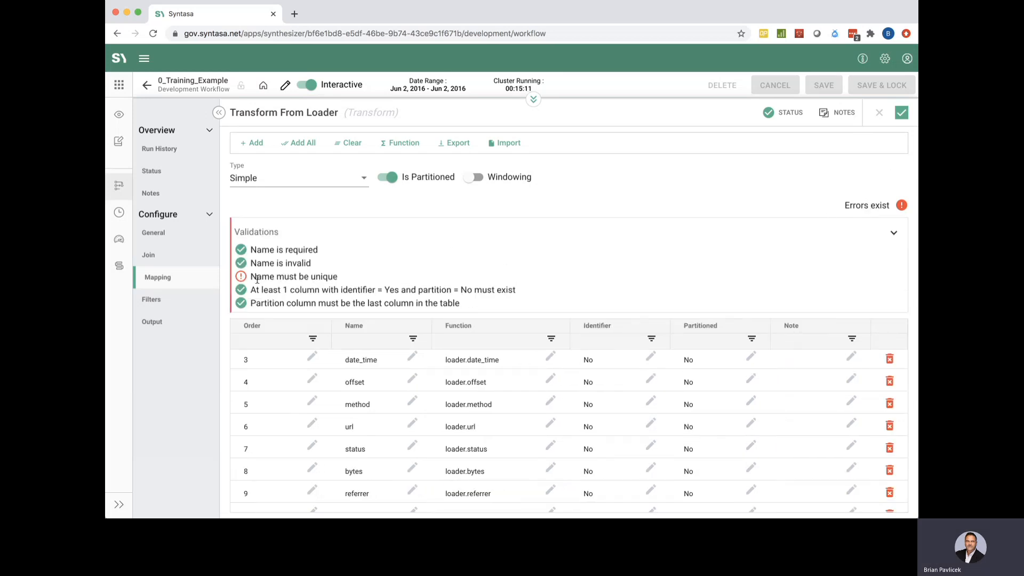
{"action": "left_click_drag", "start_coordinate": [251, 277], "coordinate": [339, 281]}
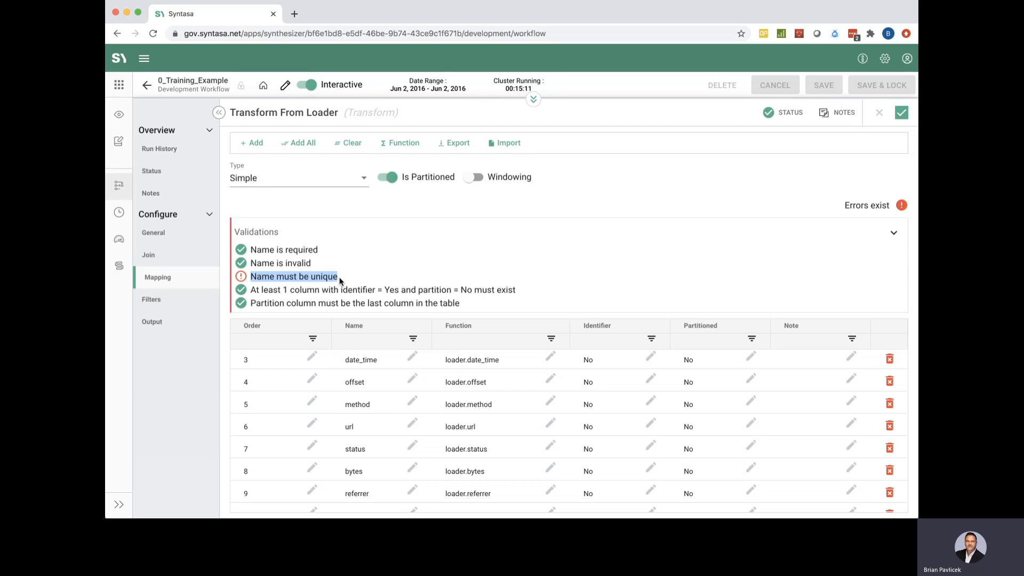
Scroll to mapping row 13 and start editing its duplicate userid name
{"action": "scroll", "coordinate": [427, 421], "scroll_direction": "down", "scroll_amount": 1}
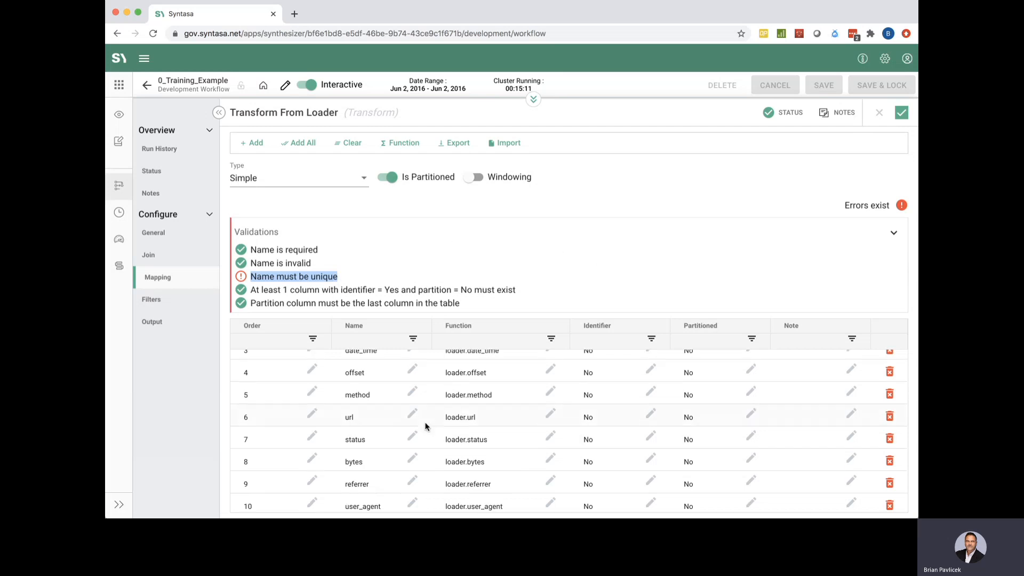
{"action": "scroll", "coordinate": [425, 426], "scroll_direction": "down", "scroll_amount": 3}
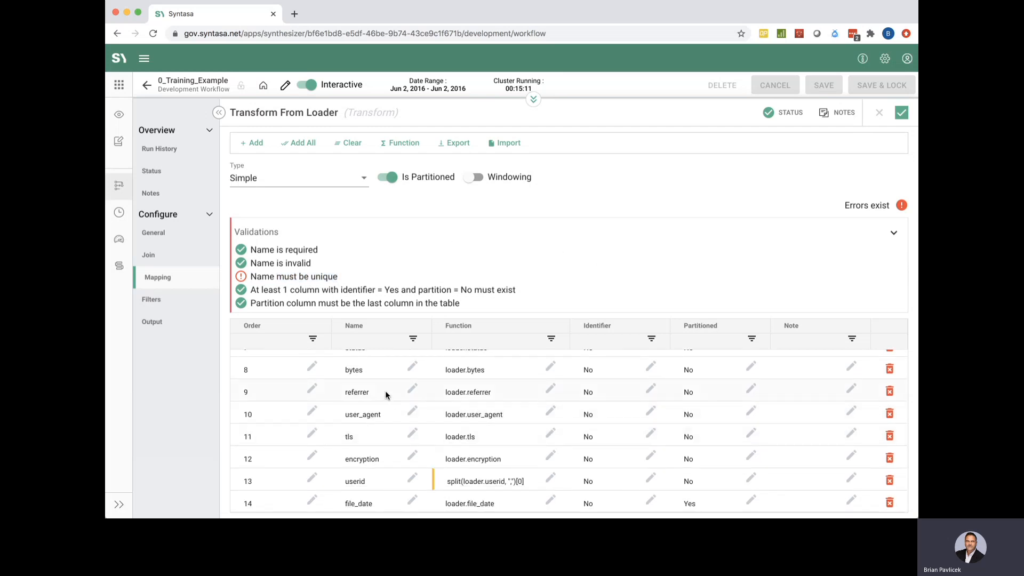
{"action": "scroll", "coordinate": [379, 449], "scroll_direction": "up", "scroll_amount": 5}
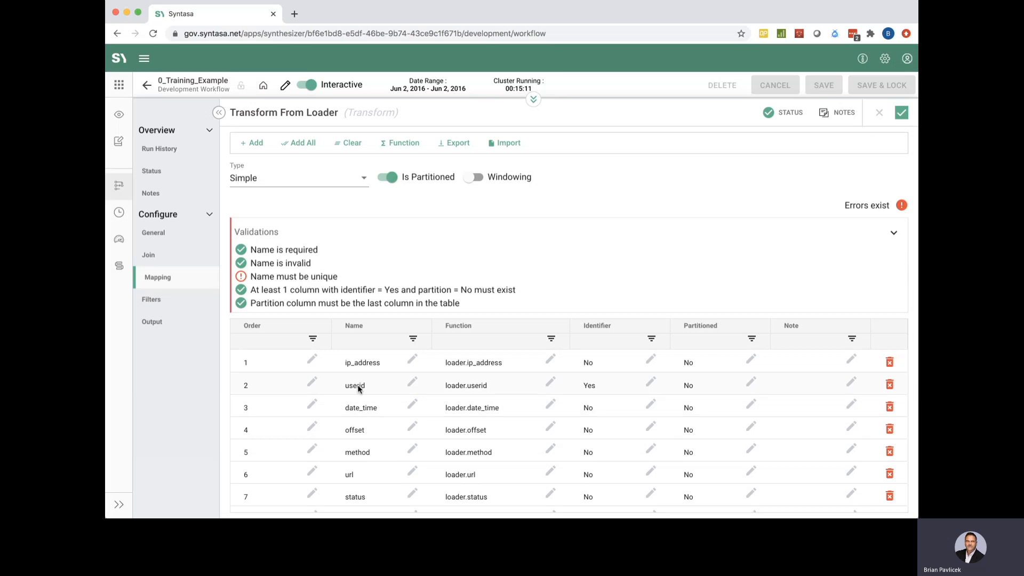
{"action": "scroll", "coordinate": [404, 437], "scroll_direction": "down", "scroll_amount": 5}
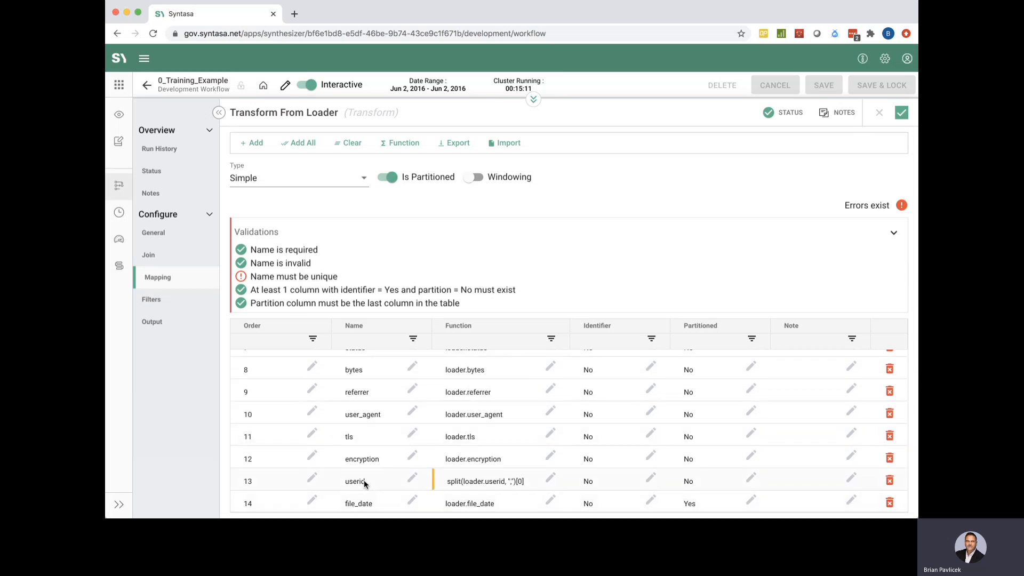
{"action": "scroll", "coordinate": [364, 469], "scroll_direction": "up", "scroll_amount": 5}
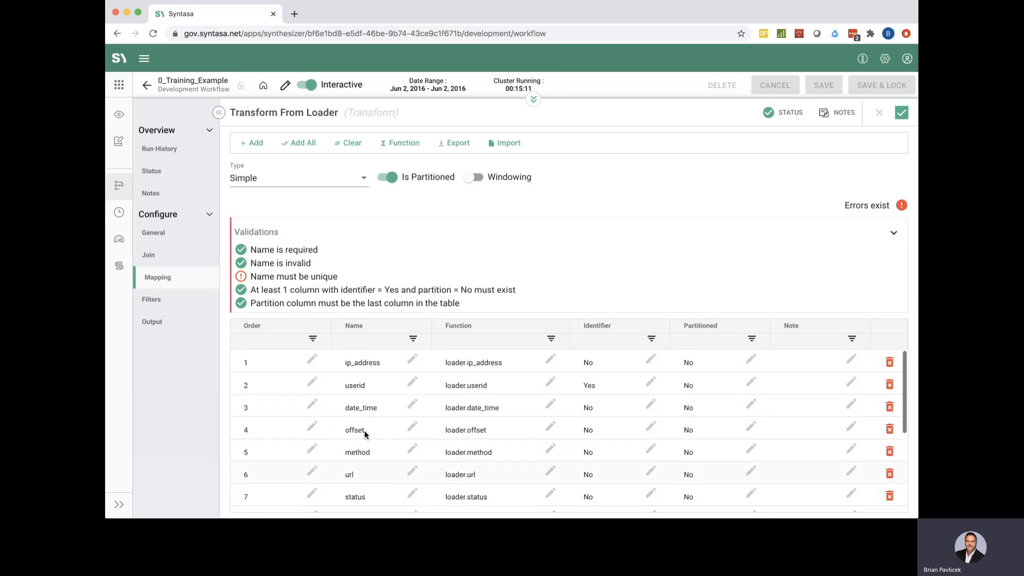
{"action": "scroll", "coordinate": [380, 478], "scroll_direction": "down", "scroll_amount": 5}
{"action": "left_click", "coordinate": [380, 478]}
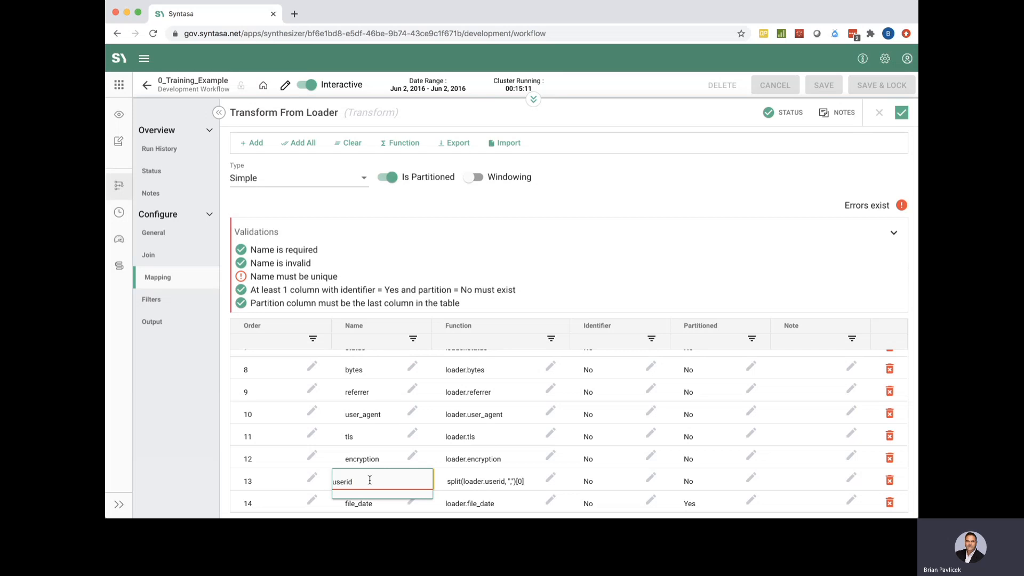
Rename row 13 from userid to user_cn and confirm validation shows no errors
{"action": "key", "text": "BackSpace"}
{"action": "type", "text": "_cn"}
{"action": "key", "text": "Return"}
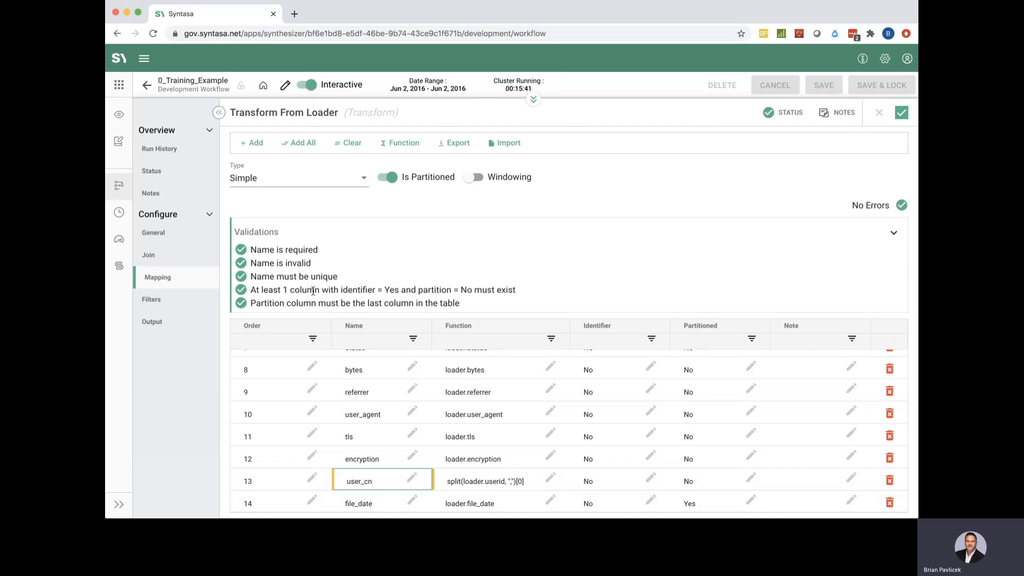
{"action": "left_click", "coordinate": [879, 207]}
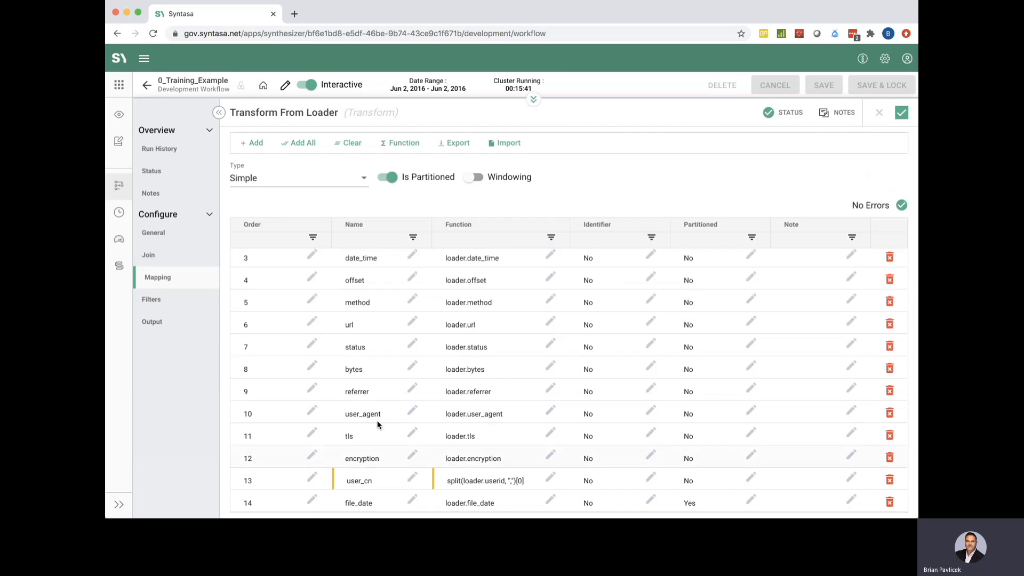
{"action": "scroll", "coordinate": [486, 357], "scroll_direction": "up", "scroll_amount": 1}
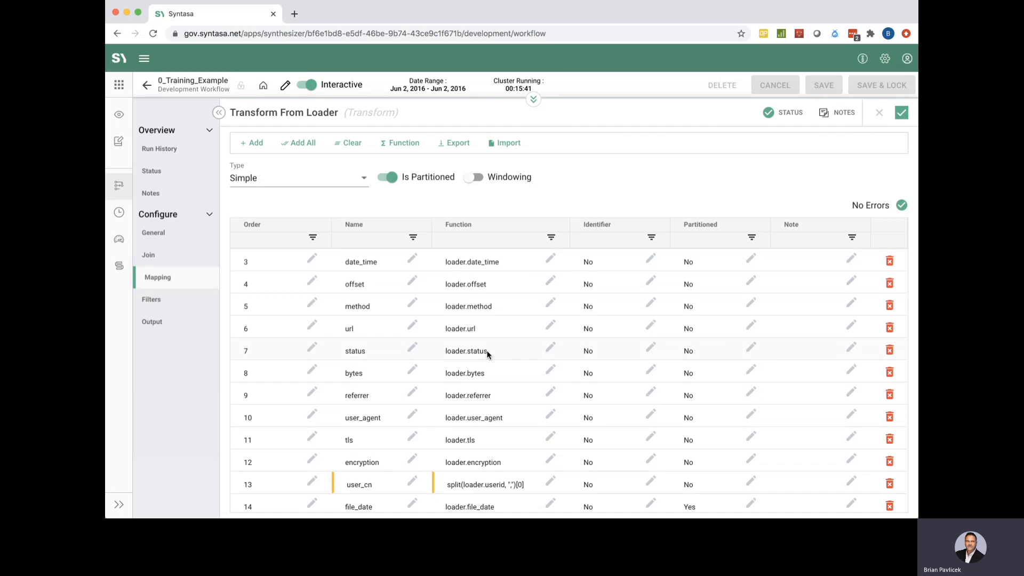
{"action": "scroll", "coordinate": [487, 352], "scroll_direction": "up", "scroll_amount": 2}
{"action": "scroll", "coordinate": [486, 347], "scroll_direction": "down", "scroll_amount": 2}
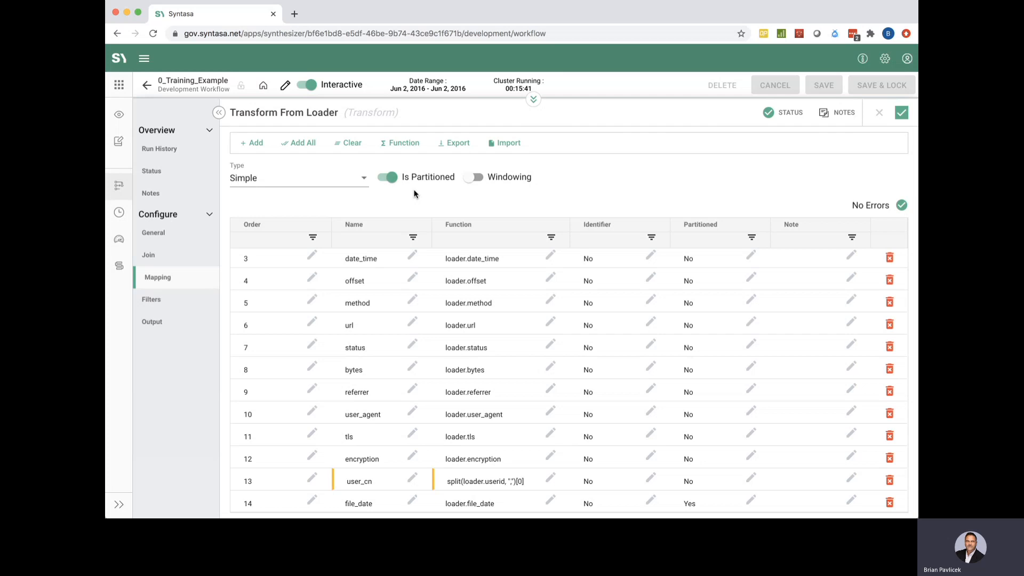
Open the Transform's Filters, enable the where filter and browse its operator list
{"action": "left_click", "coordinate": [158, 301]}
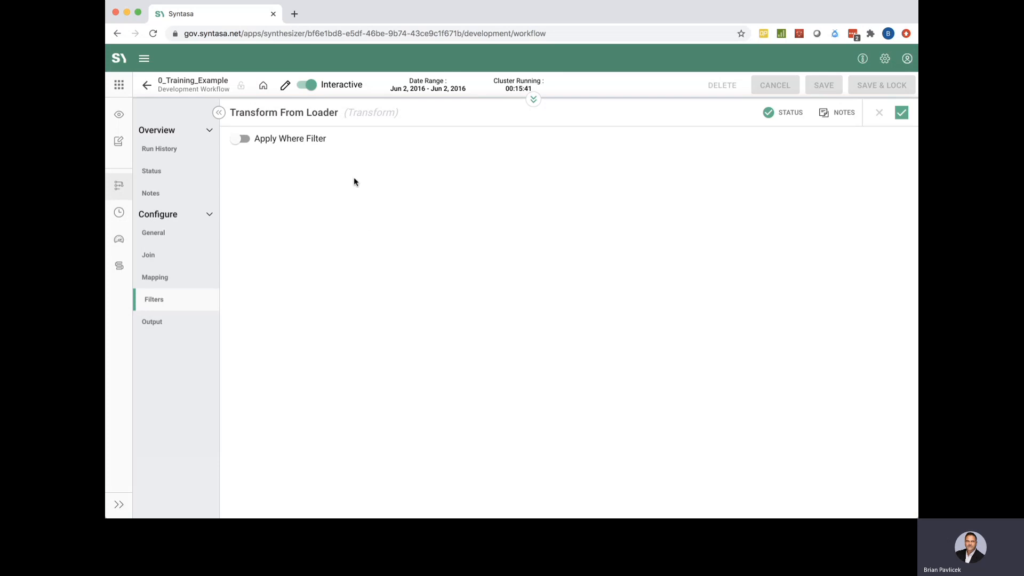
{"action": "left_click", "coordinate": [244, 139]}
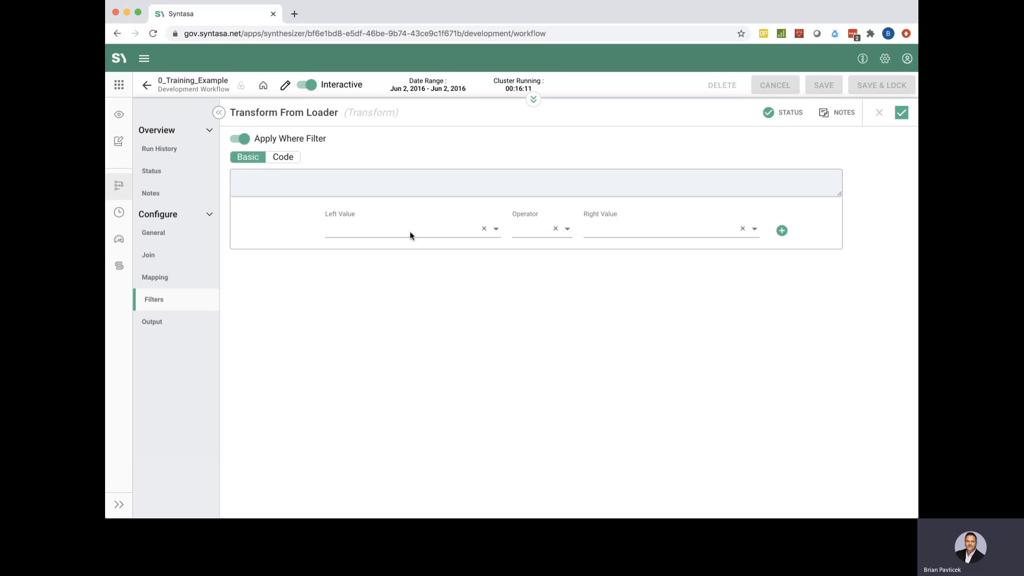
{"action": "left_click", "coordinate": [526, 235]}
{"action": "scroll", "coordinate": [548, 281], "scroll_direction": "down", "scroll_amount": 3}
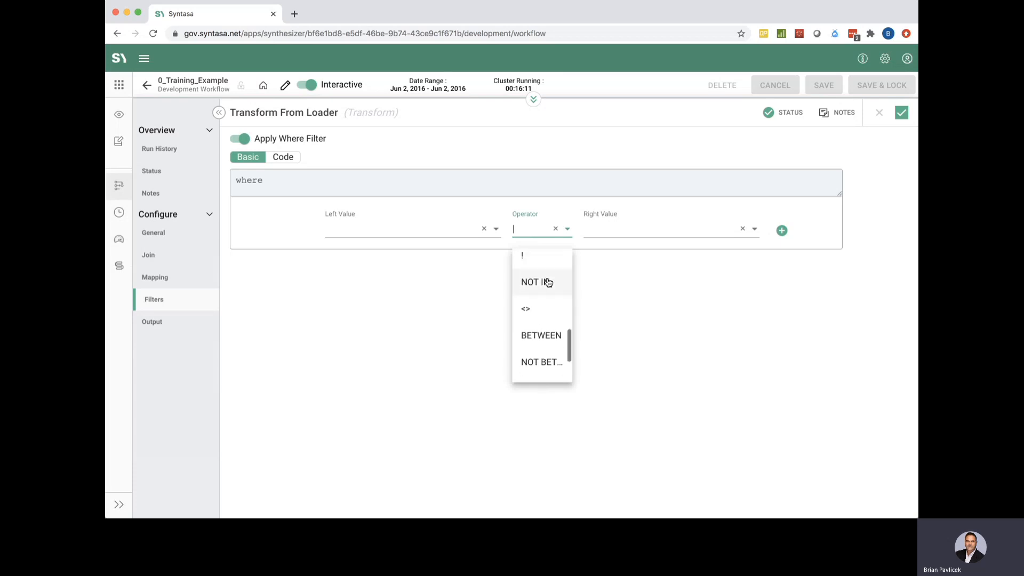
{"action": "scroll", "coordinate": [548, 283], "scroll_direction": "up", "scroll_amount": 3}
{"action": "left_click", "coordinate": [625, 304]}
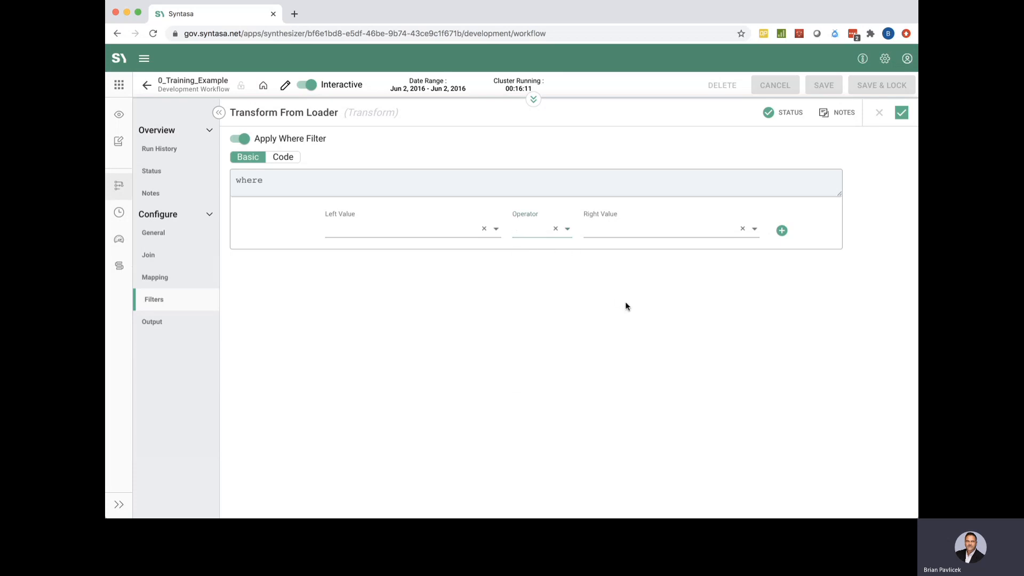
Browse the right-value columns and the Code tab, then switch the where filter back off
{"action": "left_click", "coordinate": [644, 233]}
{"action": "scroll", "coordinate": [645, 329], "scroll_direction": "down", "scroll_amount": 3}
{"action": "scroll", "coordinate": [645, 329], "scroll_direction": "up", "scroll_amount": 3}
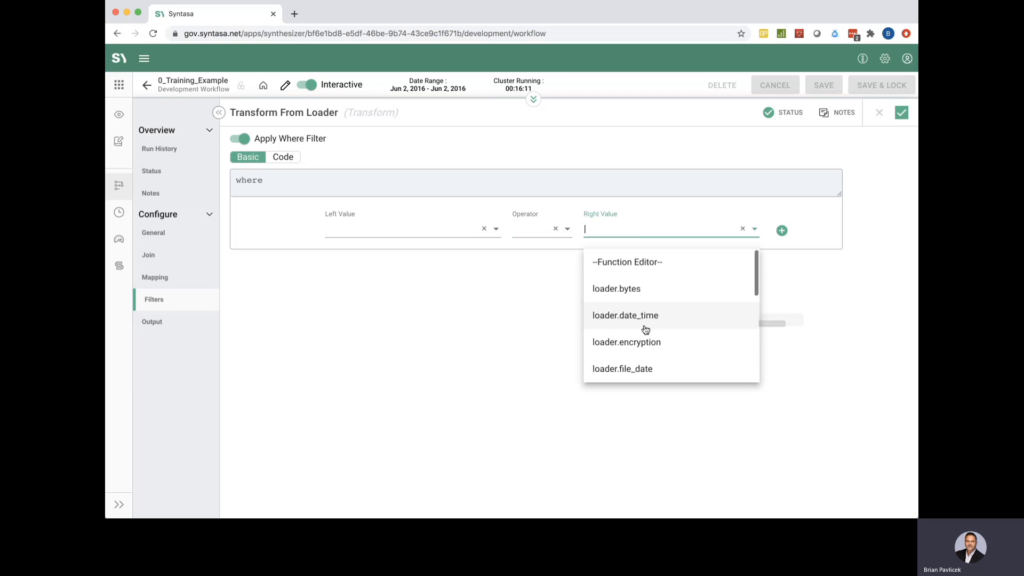
{"action": "left_click", "coordinate": [541, 331]}
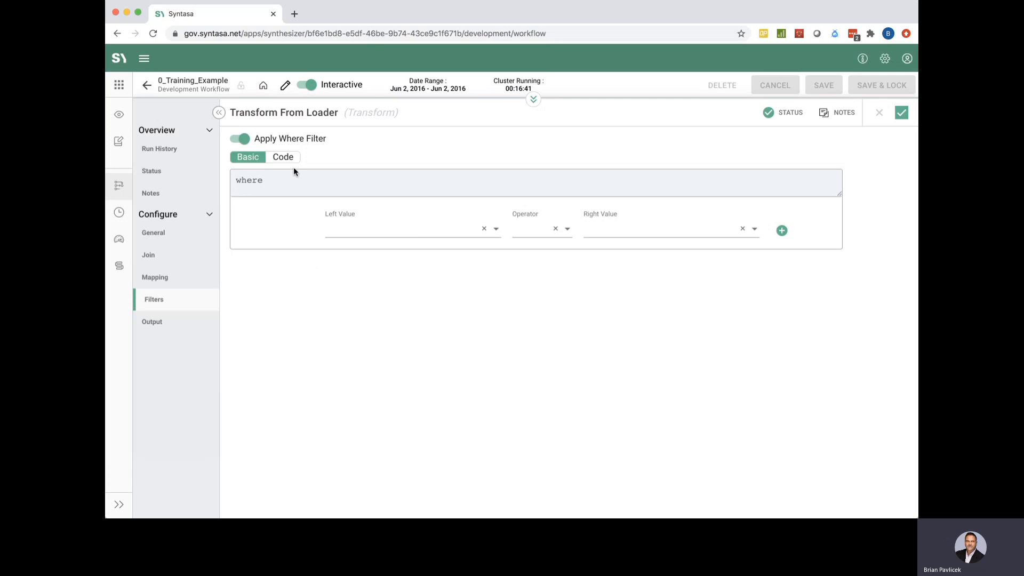
{"action": "left_click", "coordinate": [285, 156]}
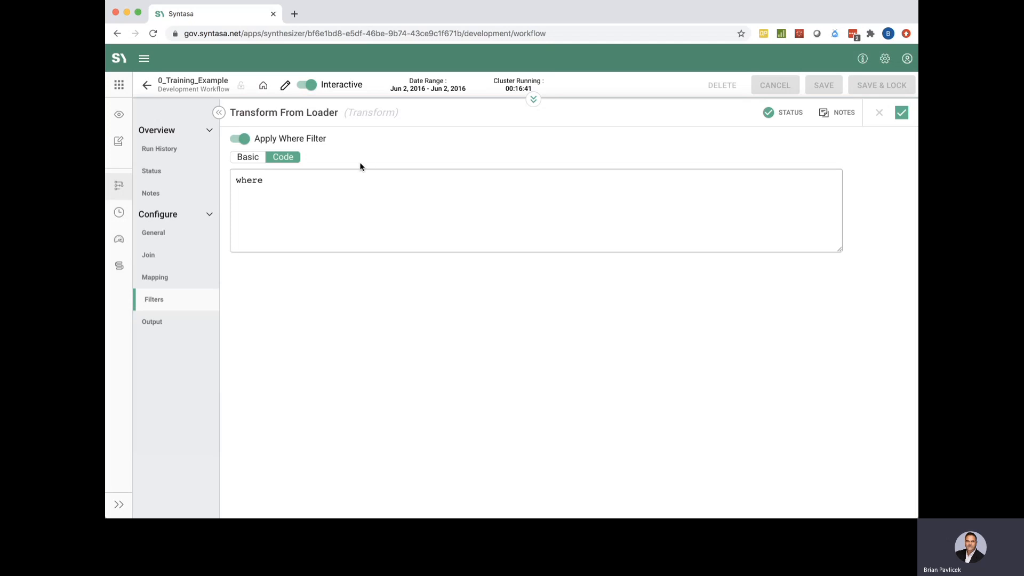
{"action": "left_click", "coordinate": [239, 139]}
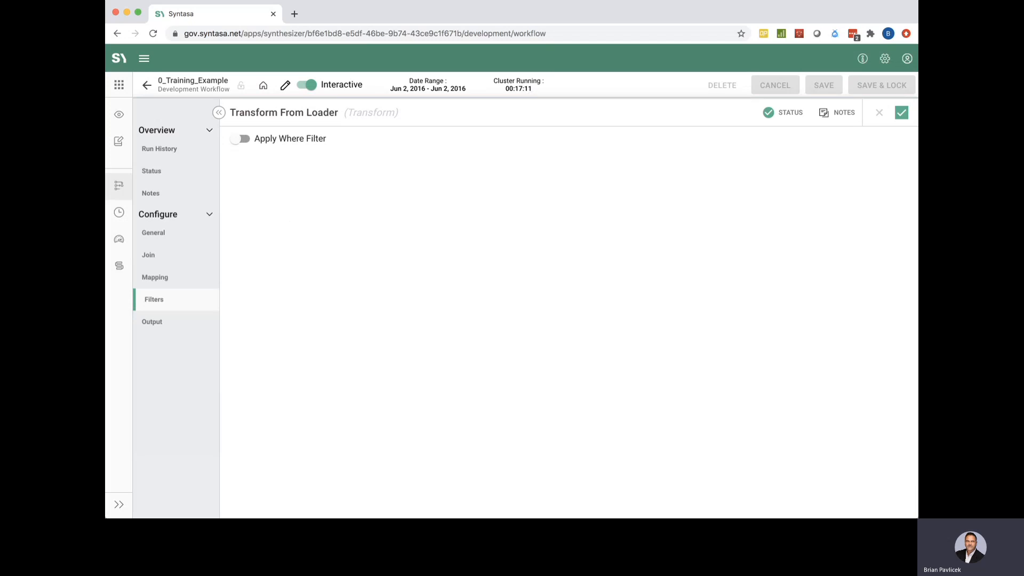
Rename the output's Table Name and Display Name to training_example_transform
{"action": "left_click", "coordinate": [160, 324]}
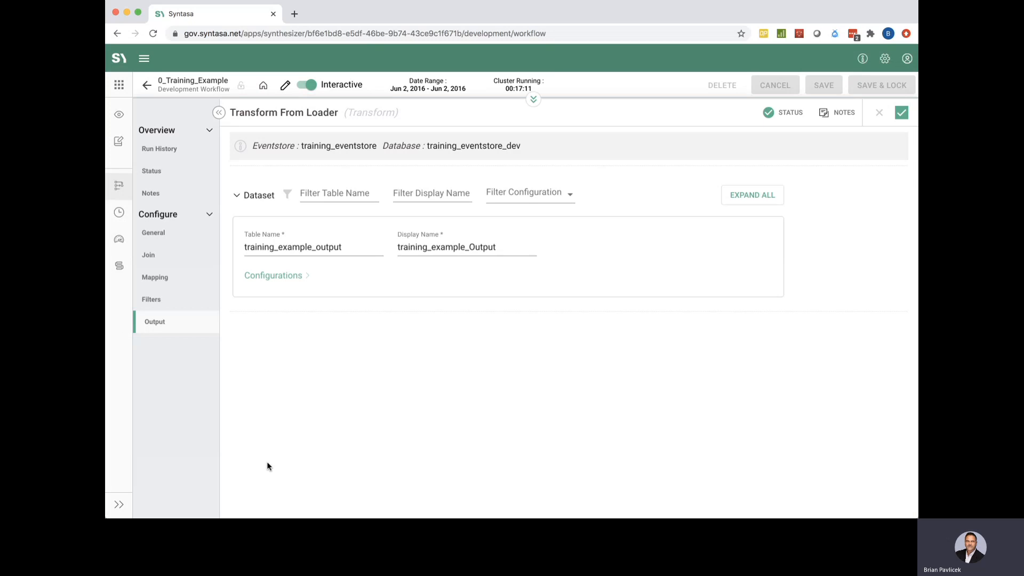
{"action": "left_click", "coordinate": [350, 248]}
{"action": "key", "text": "BackSpace"}
{"action": "key", "text": "BackSpace"}
{"action": "key", "text": "BackSpace"}
{"action": "key", "text": "BackSpace"}
{"action": "key", "text": "BackSpace"}
{"action": "key", "text": "BackSpace"}
{"action": "type", "text": "transform"}
{"action": "double_click", "coordinate": [312, 247]}
{"action": "key", "text": "super+c"}
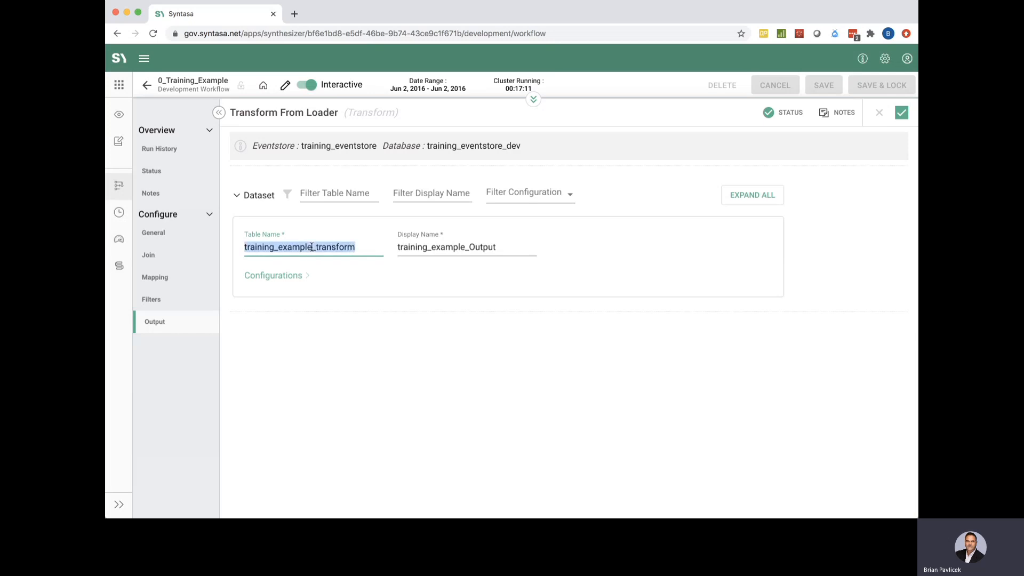
{"action": "double_click", "coordinate": [512, 246]}
{"action": "key", "text": "super+v"}
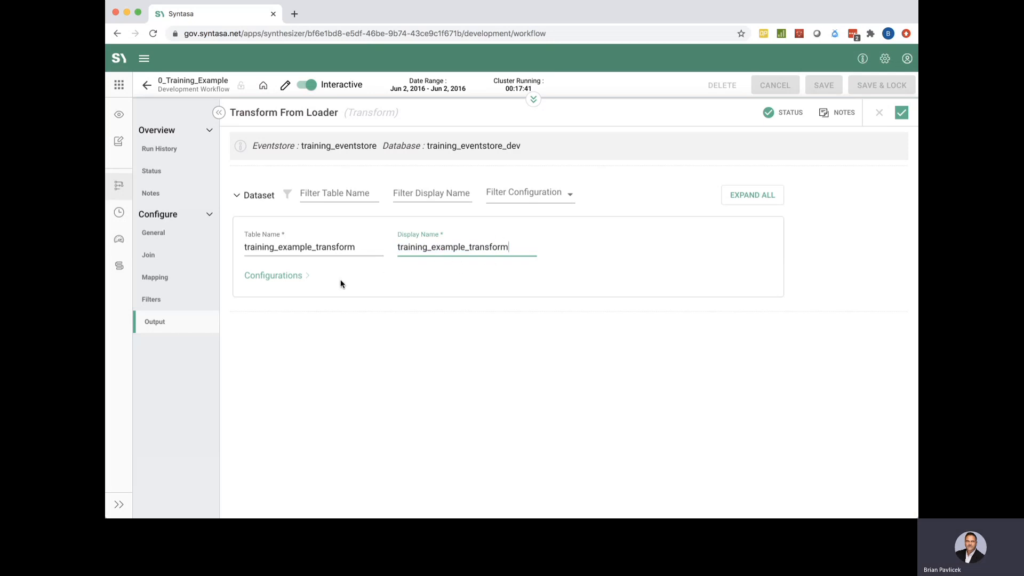
Expand the output Configurations, leave in-memory storage off, and return to the workflow canvas
{"action": "left_click", "coordinate": [295, 276]}
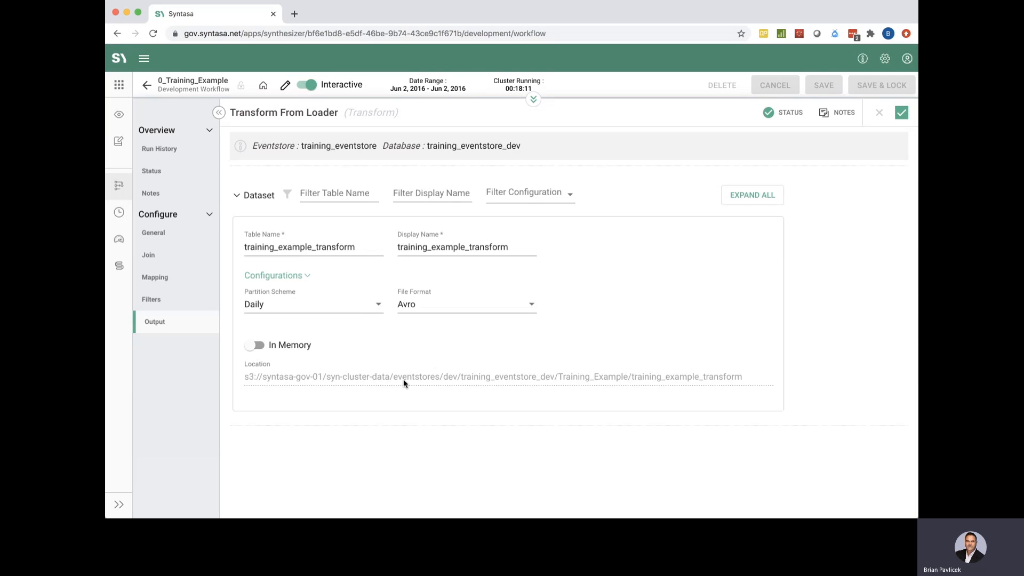
{"action": "left_click", "coordinate": [268, 347]}
{"action": "left_click", "coordinate": [258, 345]}
{"action": "left_click", "coordinate": [901, 113]}
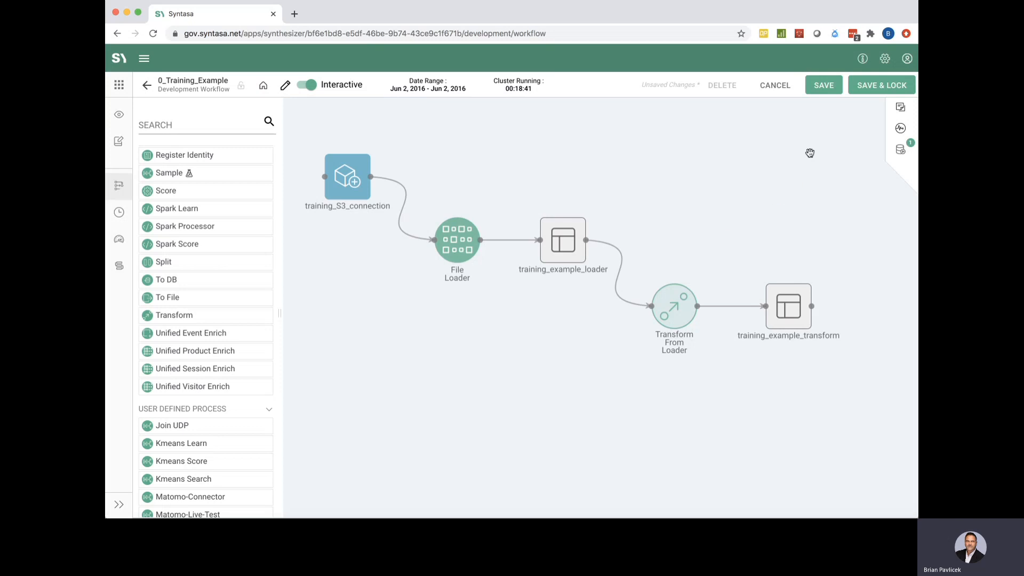
Save and lock the workflow, then run the Transform From Loader step
{"action": "left_click", "coordinate": [871, 86]}
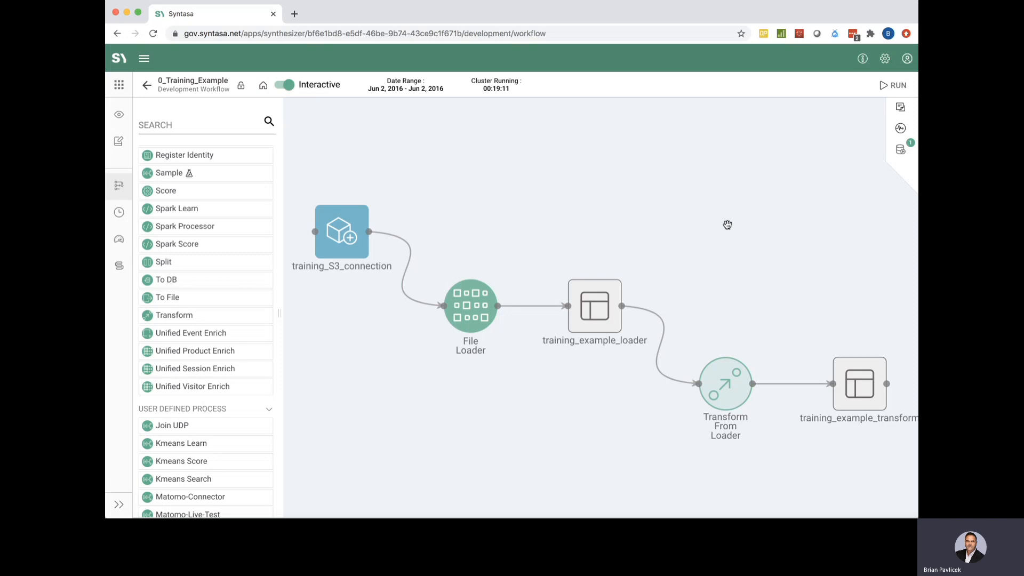
{"action": "left_click", "coordinate": [727, 369]}
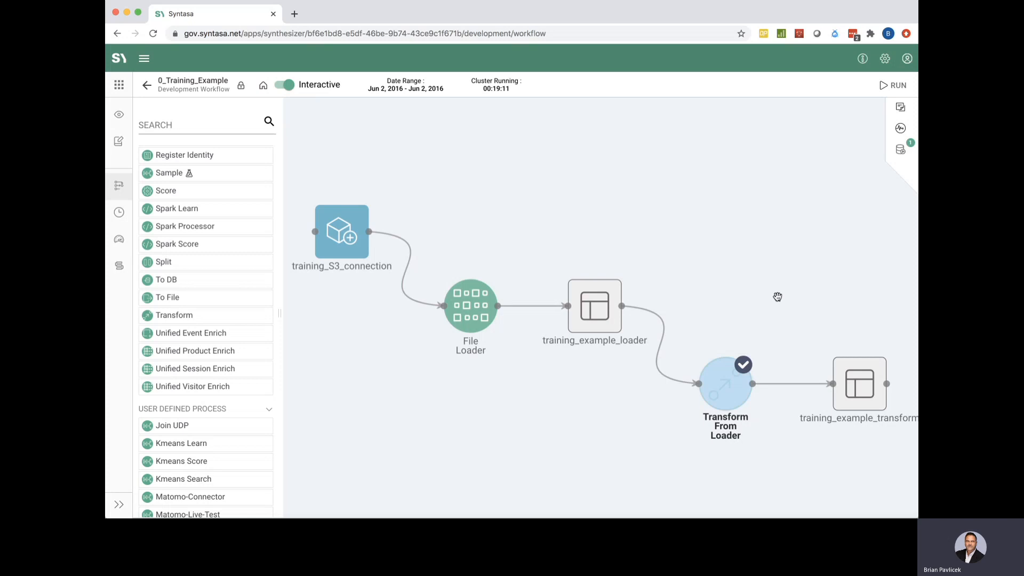
{"action": "left_click", "coordinate": [899, 85]}
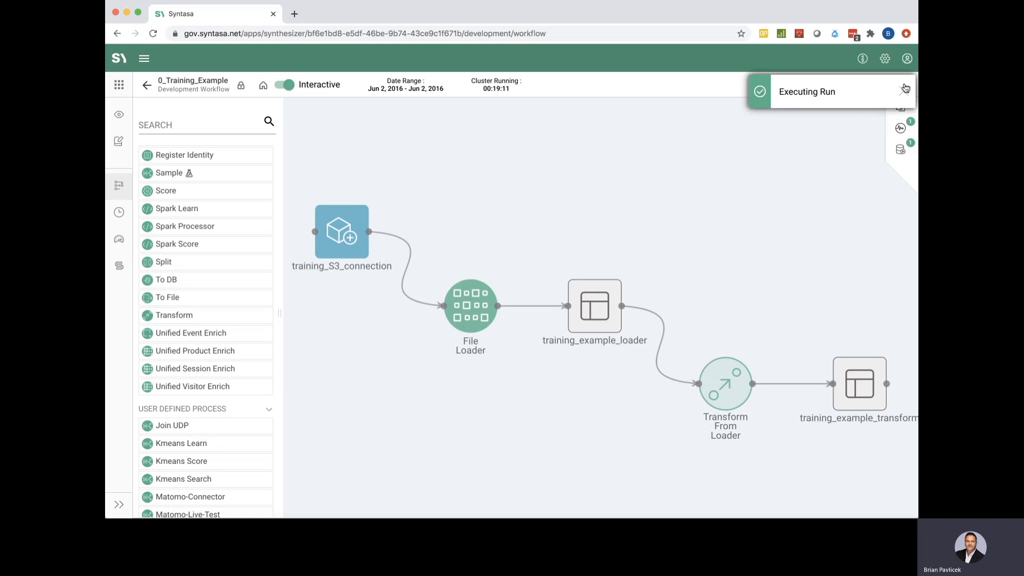
Open the Activity log and inspect Run 3's details and cluster runtime configuration
{"action": "left_click", "coordinate": [901, 129]}
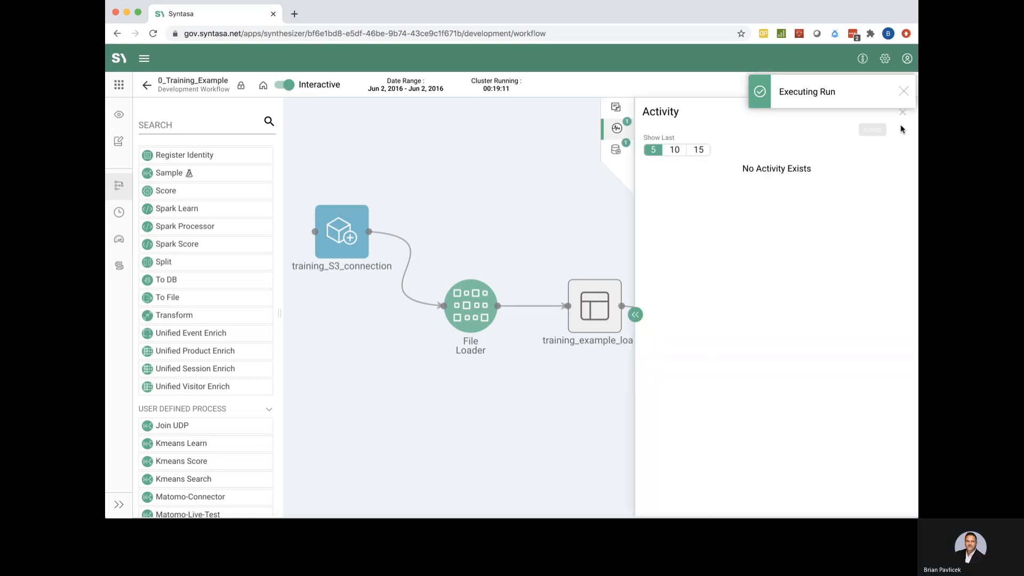
{"action": "left_click", "coordinate": [904, 92]}
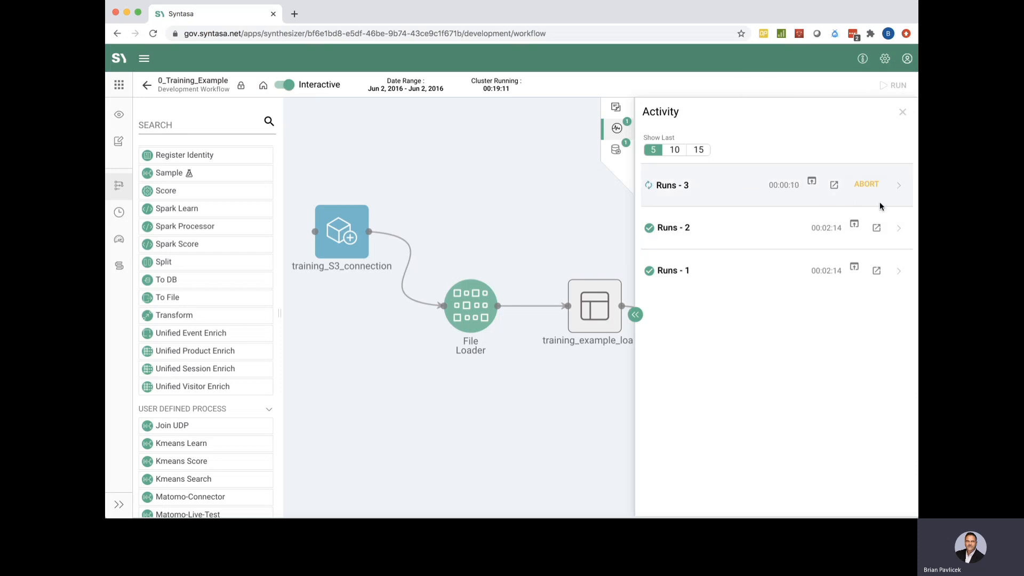
{"action": "left_click", "coordinate": [899, 185]}
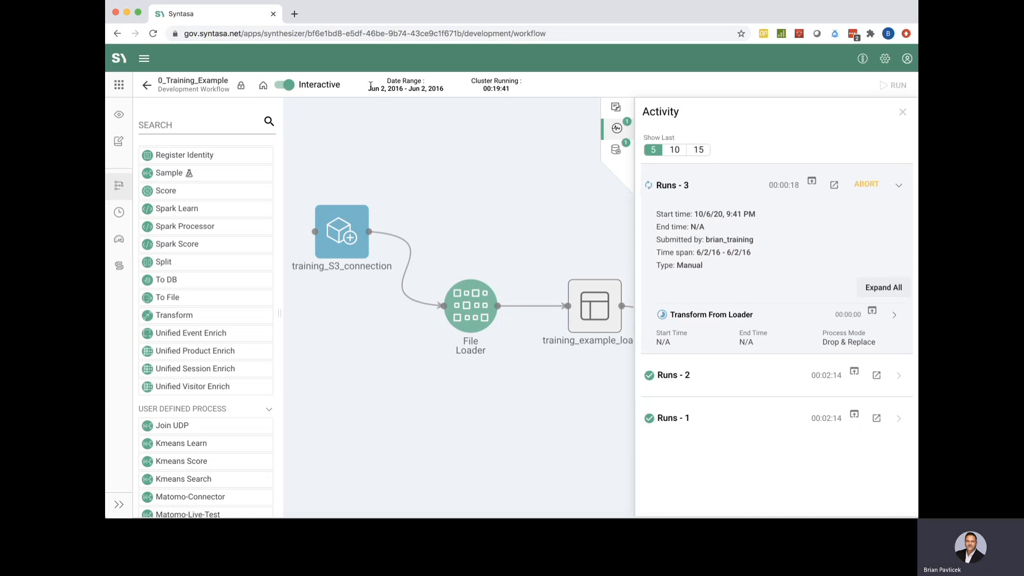
{"action": "mouse_move", "coordinate": [365, 85]}
{"action": "left_mouse_down"}
{"action": "mouse_move", "coordinate": [424, 89]}
{"action": "mouse_move", "coordinate": [363, 83]}
{"action": "left_mouse_up"}
{"action": "left_click", "coordinate": [614, 150]}
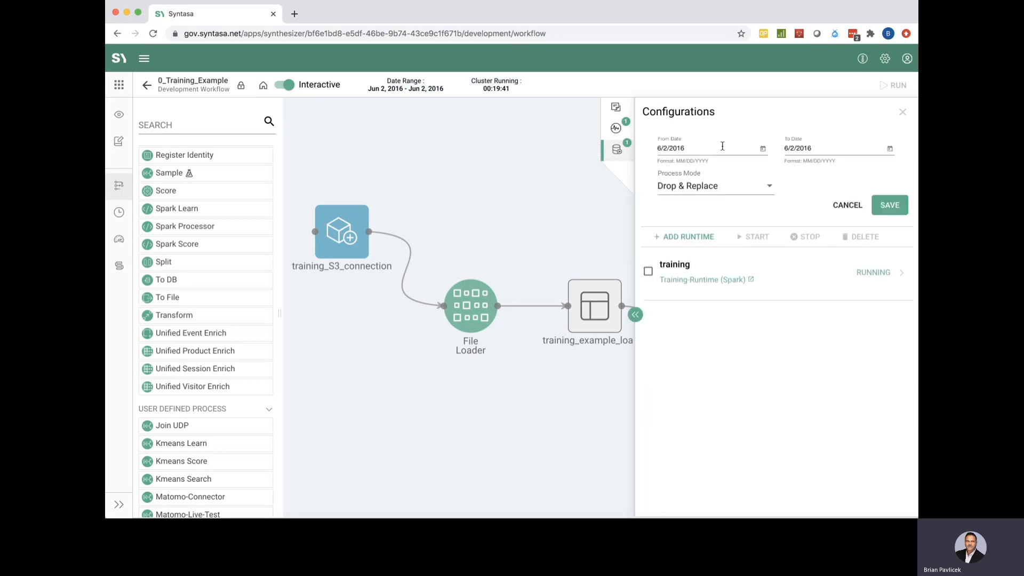
{"action": "left_click", "coordinate": [616, 128]}
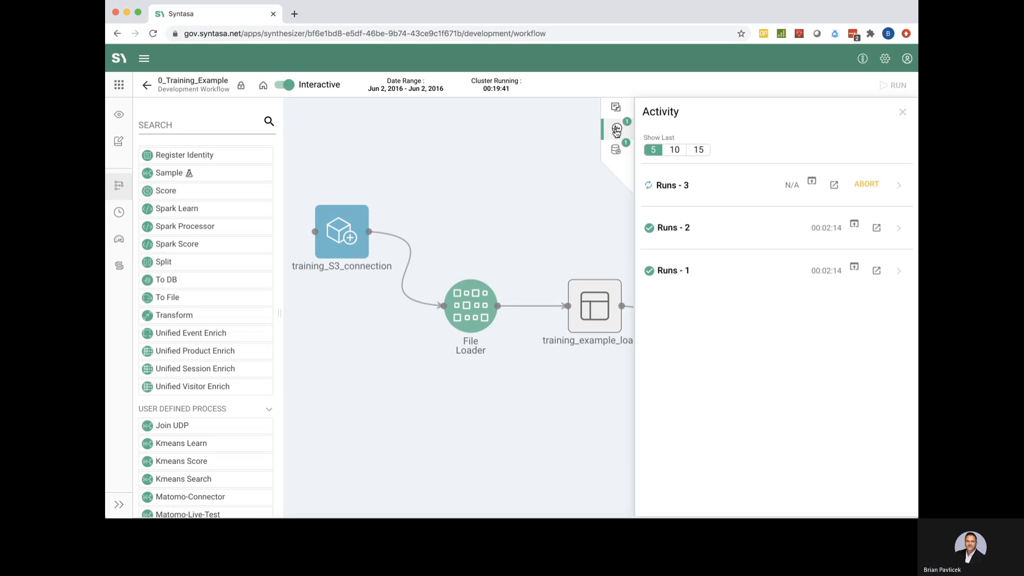
{"action": "left_click", "coordinate": [899, 186]}
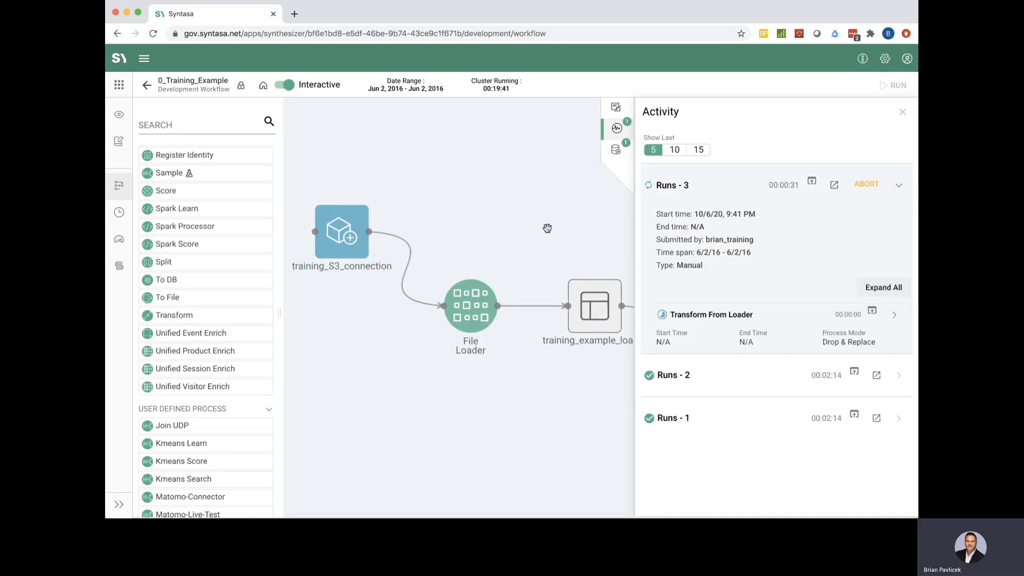
Pan the canvas to show Transform From Loader and its output dataset
{"action": "scroll", "coordinate": [529, 208], "scroll_direction": "down", "scroll_amount": 3}
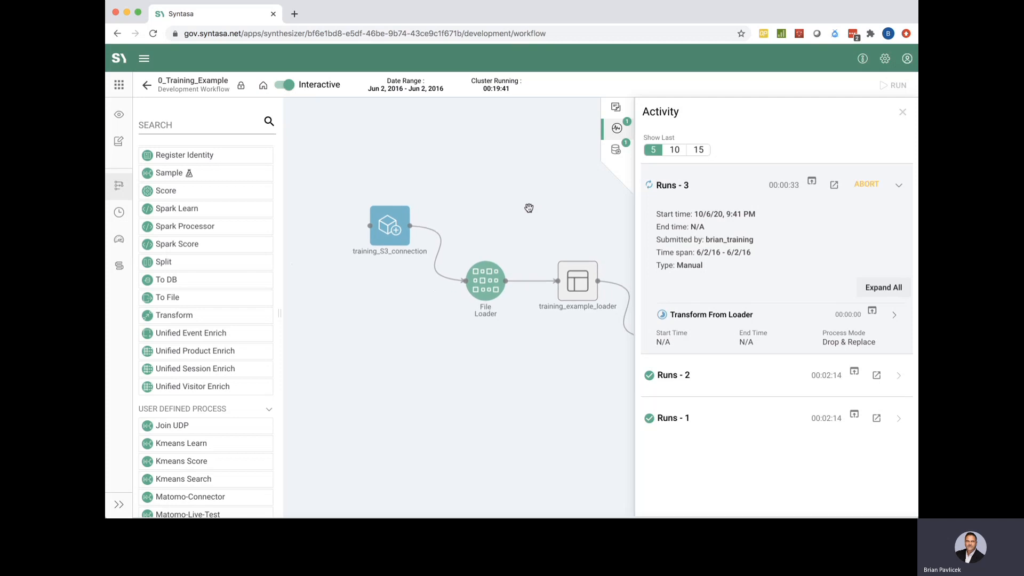
{"action": "left_click_drag", "start_coordinate": [529, 208], "coordinate": [377, 192]}
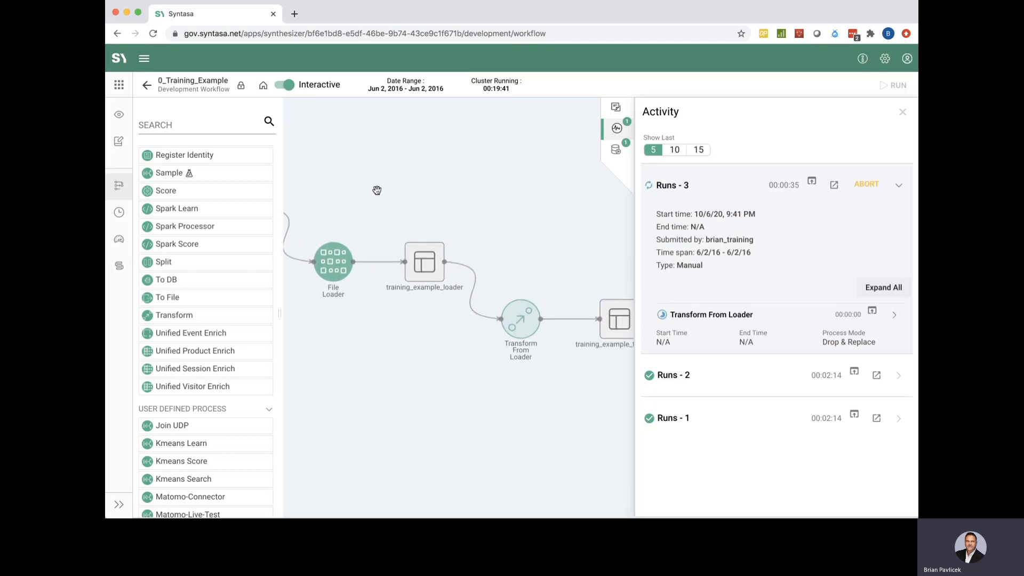
{"action": "left_click_drag", "start_coordinate": [538, 225], "coordinate": [495, 222]}
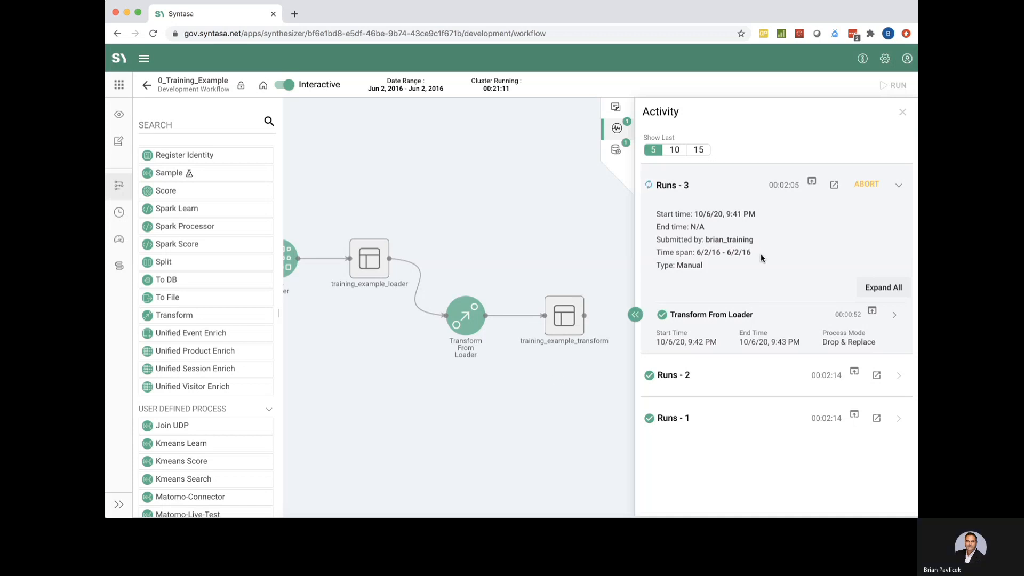
Close the Activity list and open the training_example_transform dataset node's details
{"action": "left_click", "coordinate": [903, 113]}
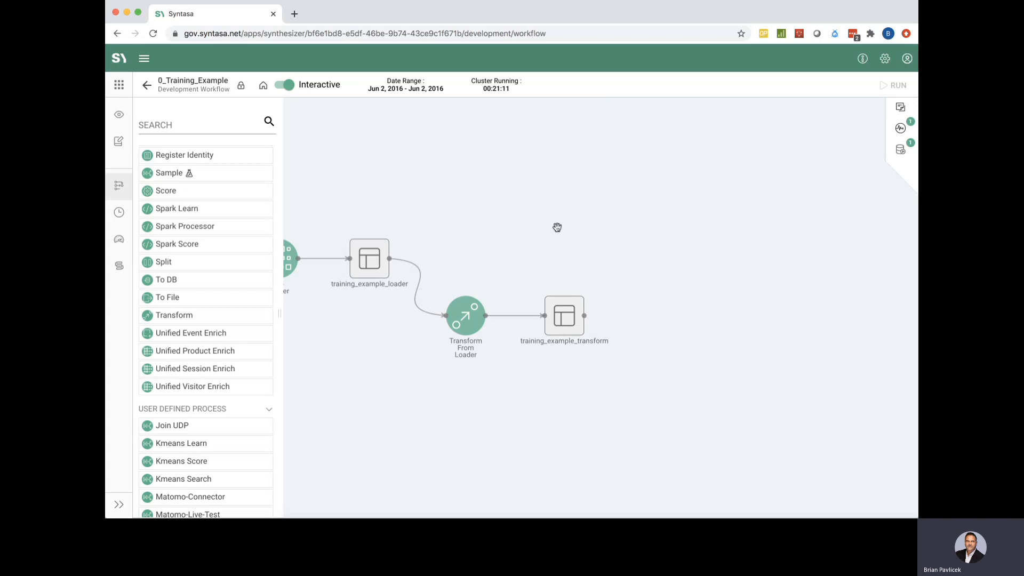
{"action": "scroll", "coordinate": [576, 233], "scroll_direction": "up", "scroll_amount": 2}
{"action": "left_click_drag", "start_coordinate": [577, 235], "coordinate": [676, 165]}
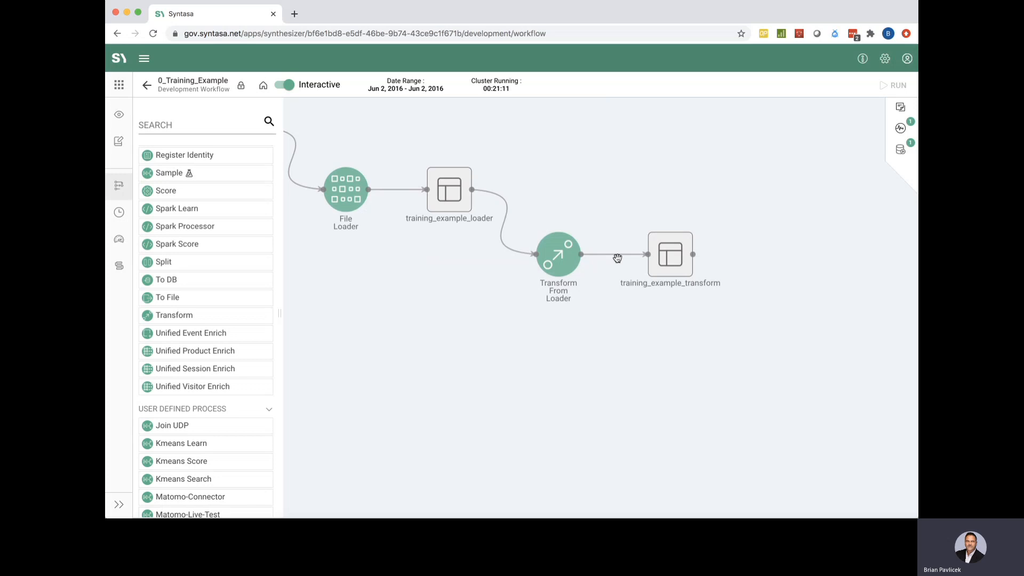
{"action": "left_click", "coordinate": [675, 252]}
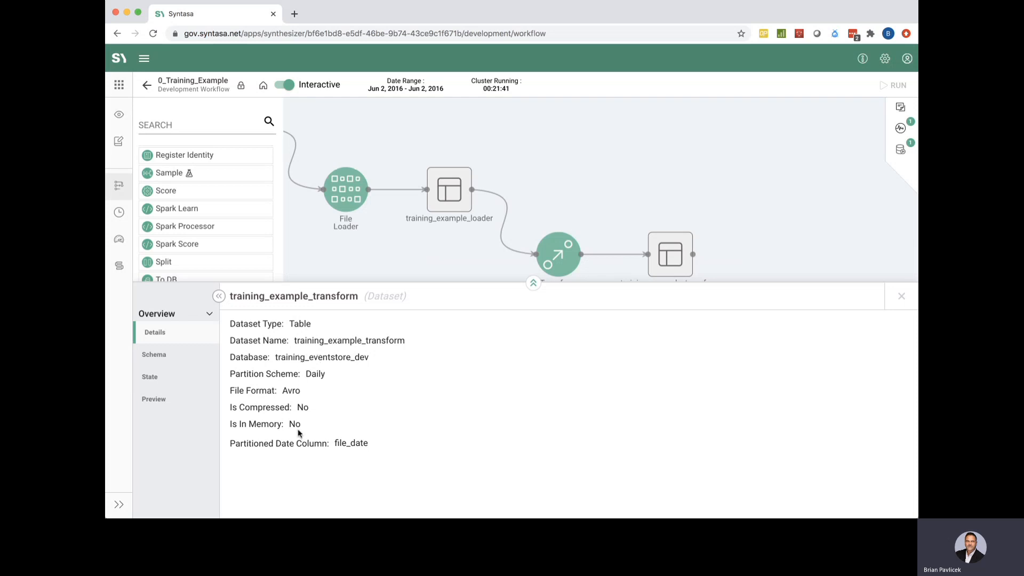
Review the output dataset's Schema down to user_cn, check its State, then open Preview
{"action": "left_click", "coordinate": [163, 355]}
{"action": "scroll", "coordinate": [485, 416], "scroll_direction": "down", "scroll_amount": 5}
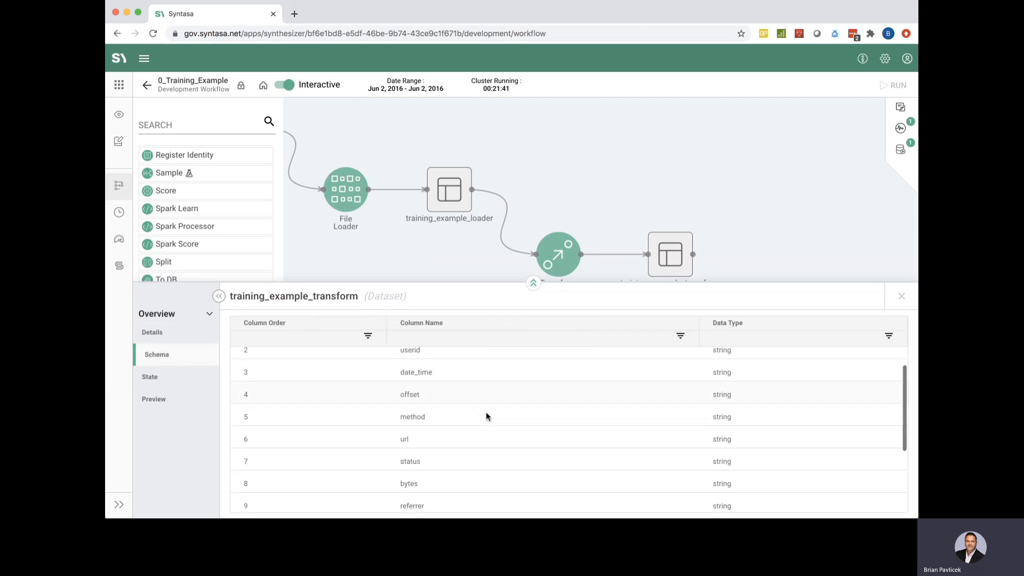
{"action": "scroll", "coordinate": [486, 415], "scroll_direction": "down", "scroll_amount": 1}
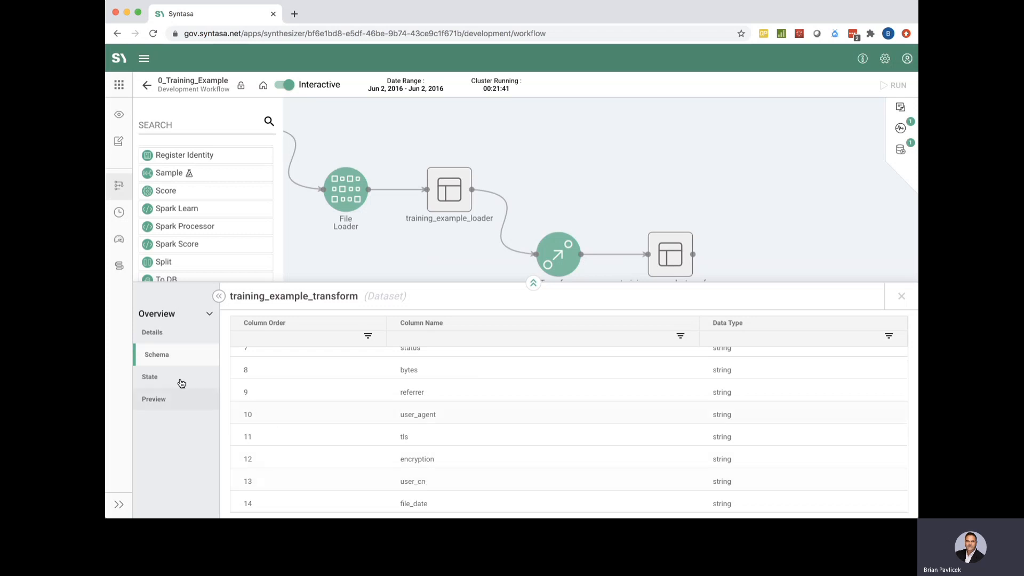
{"action": "left_click", "coordinate": [158, 375]}
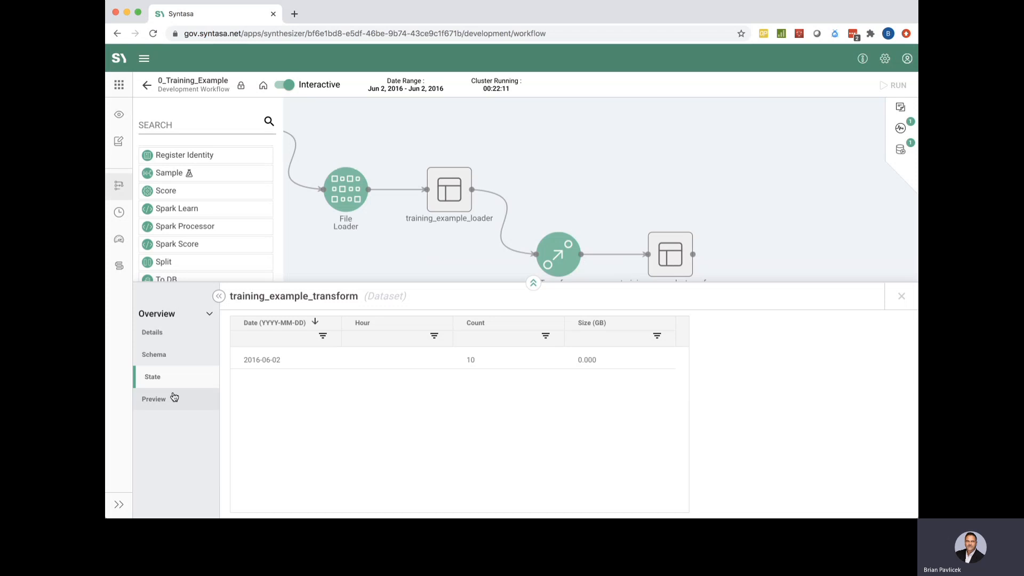
{"action": "left_click", "coordinate": [160, 401]}
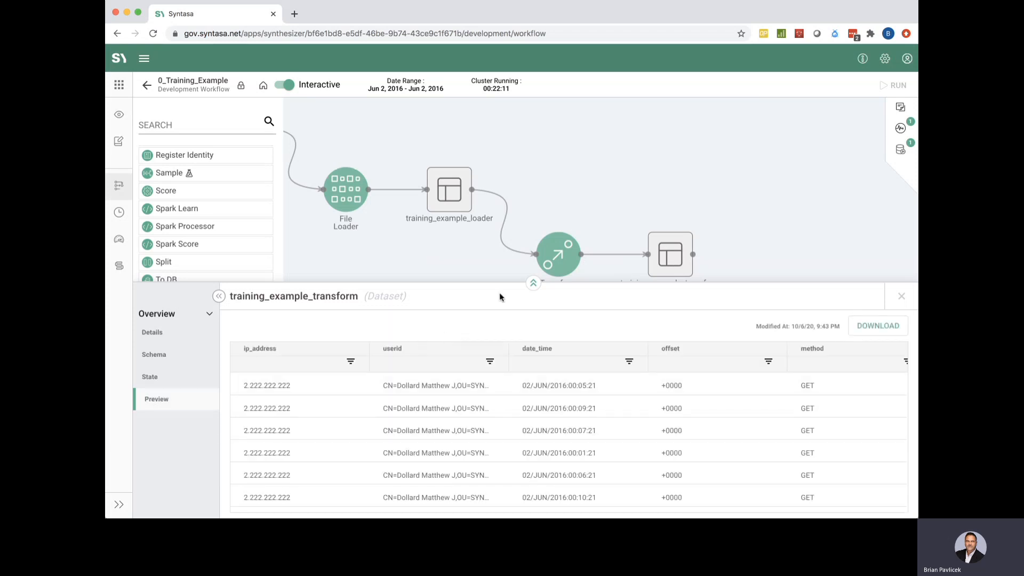
Scroll the preview to user_cn, confirm values keep the CN= prefix, then close the panel
{"action": "scroll", "coordinate": [432, 426], "scroll_direction": "right", "scroll_amount": 3}
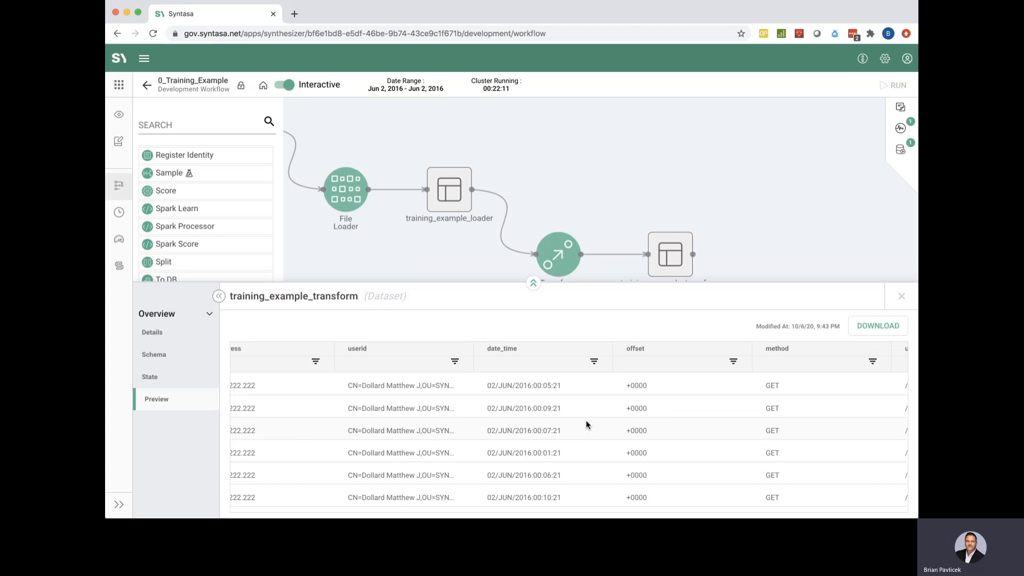
{"action": "scroll", "coordinate": [586, 422], "scroll_direction": "right", "scroll_amount": 10}
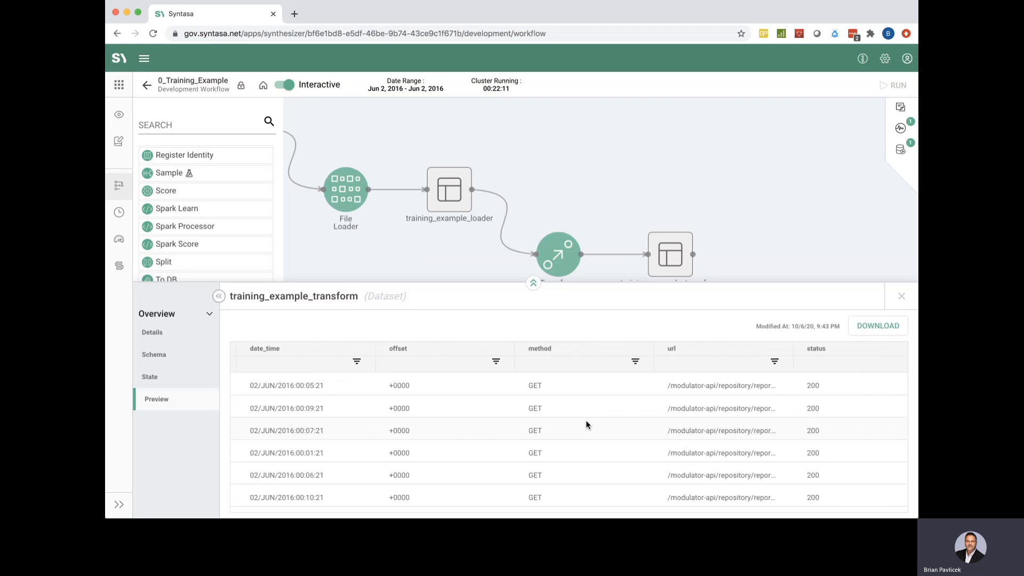
{"action": "scroll", "coordinate": [586, 420], "scroll_direction": "right", "scroll_amount": 15}
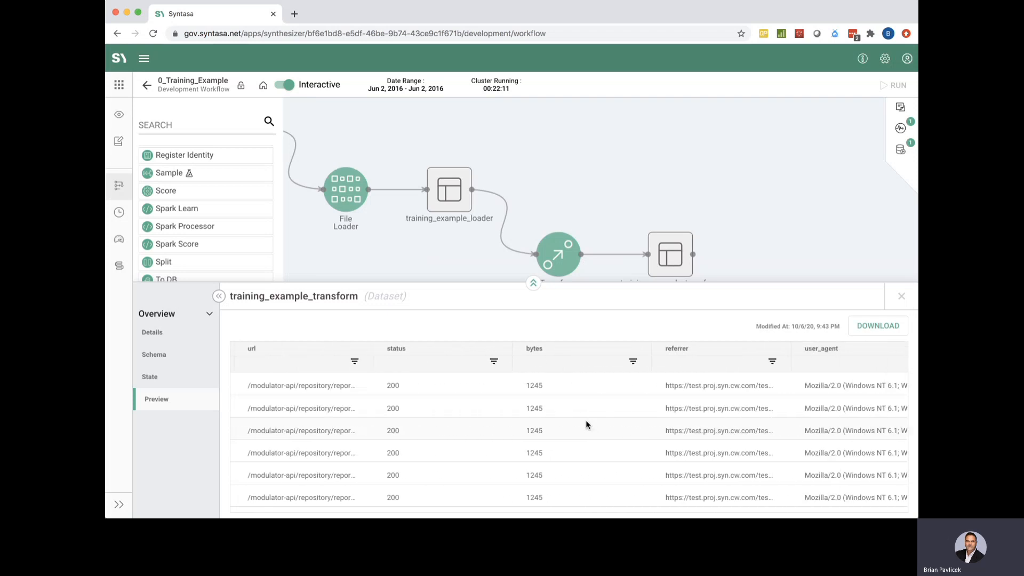
{"action": "scroll", "coordinate": [585, 420], "scroll_direction": "right", "scroll_amount": 20}
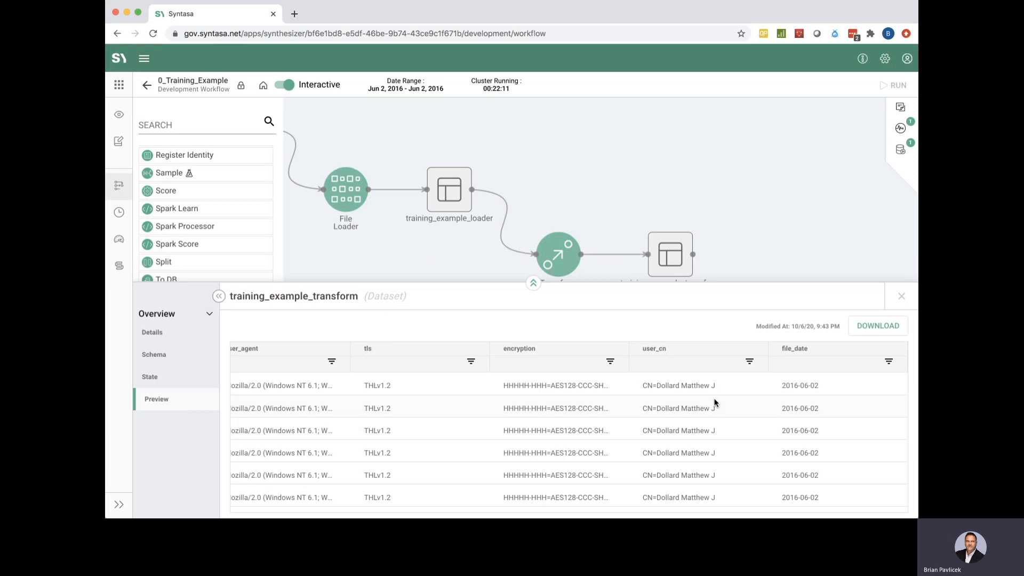
{"action": "left_click", "coordinate": [643, 384]}
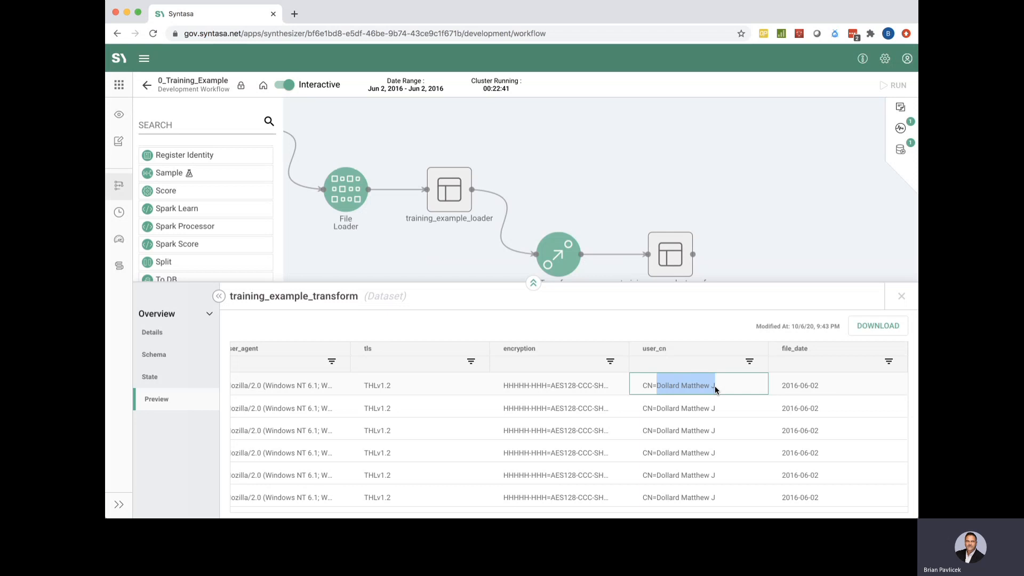
{"action": "left_click", "coordinate": [903, 296]}
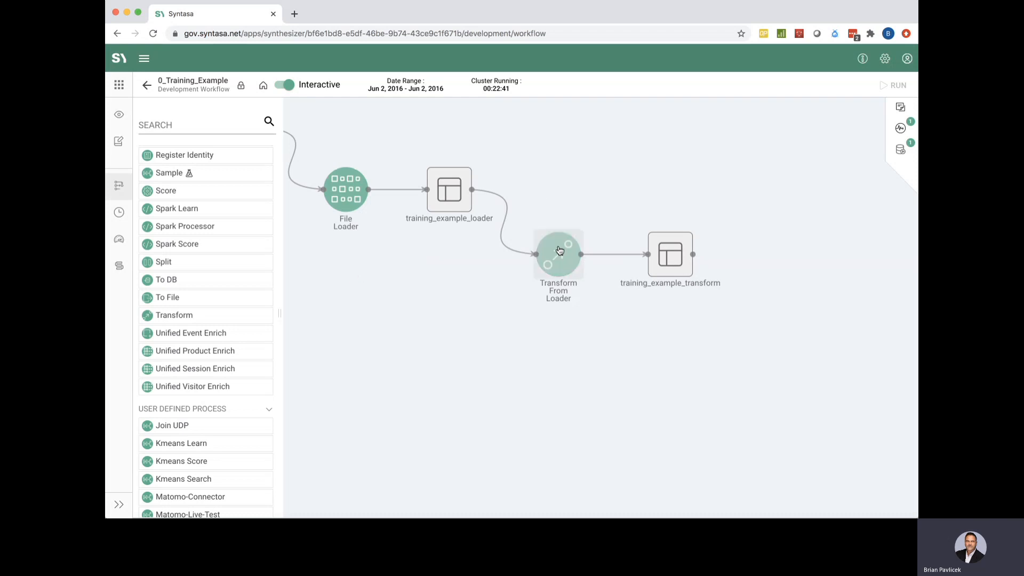
Unlock the workflow and open user_cn's mapping in Transform From Loader in the Function Editor
{"action": "left_click", "coordinate": [242, 87]}
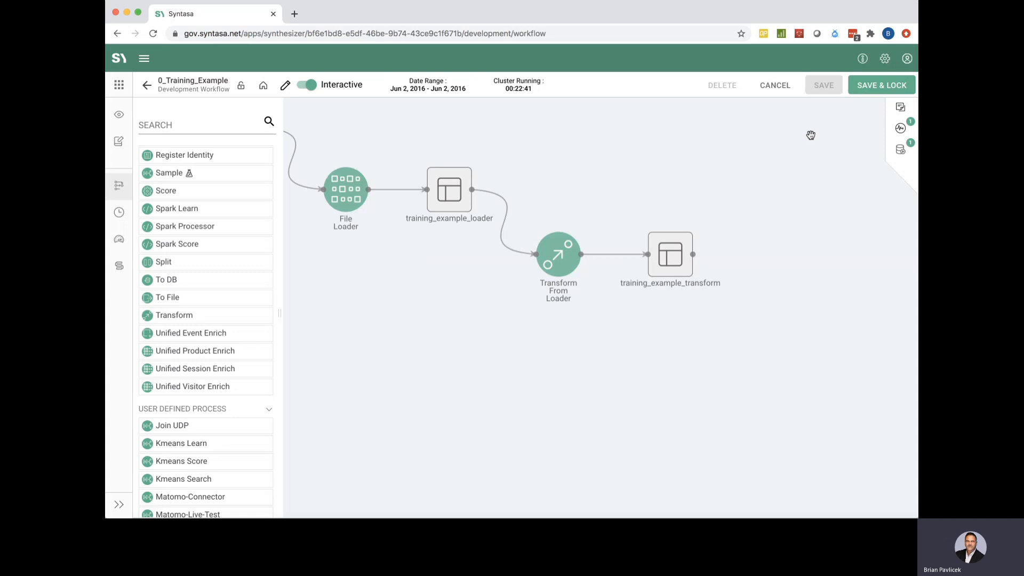
{"action": "left_click", "coordinate": [568, 255]}
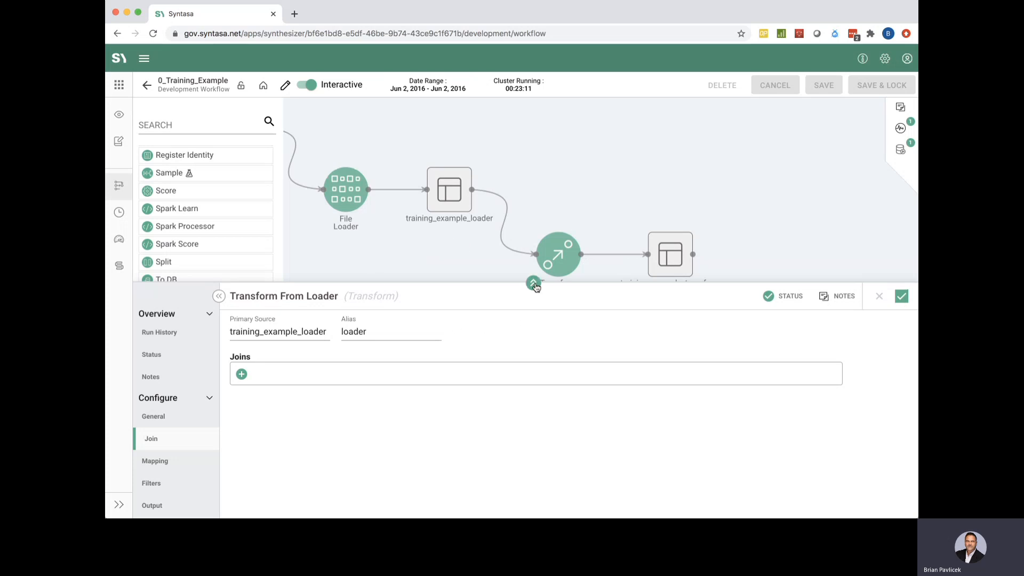
{"action": "left_click", "coordinate": [534, 284]}
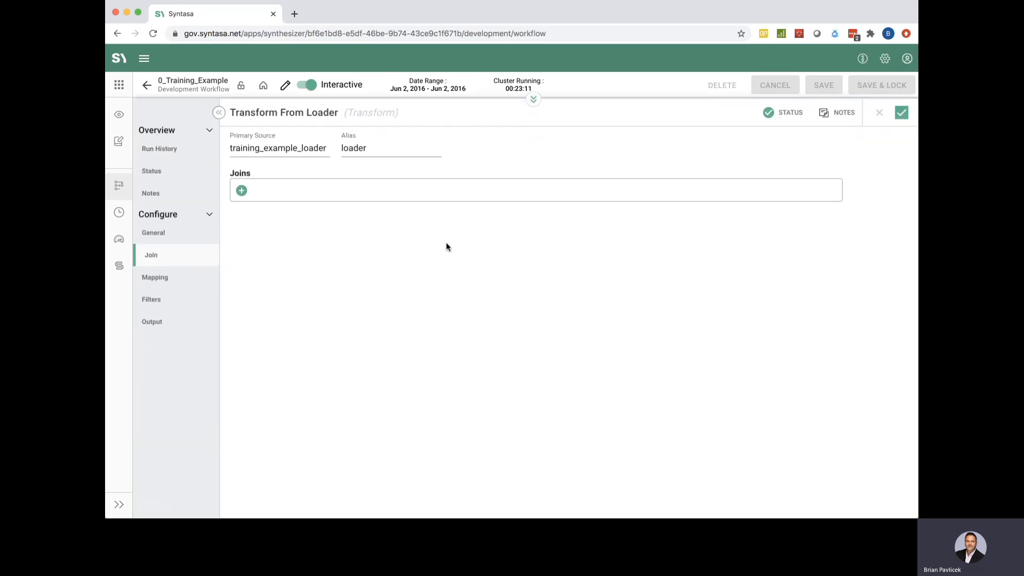
{"action": "left_click", "coordinate": [160, 277]}
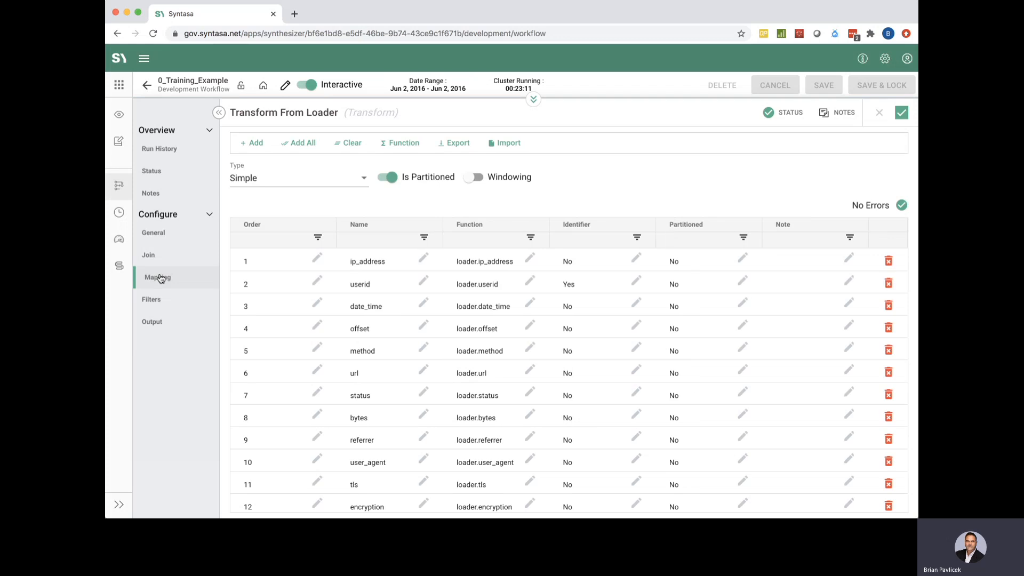
{"action": "scroll", "coordinate": [463, 355], "scroll_direction": "down", "scroll_amount": 2}
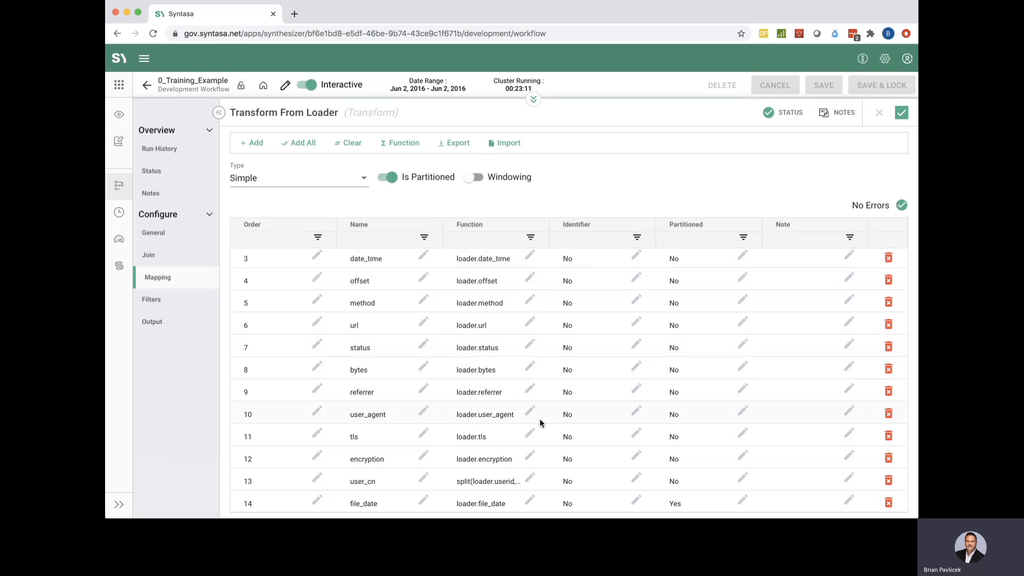
{"action": "left_click", "coordinate": [530, 480]}
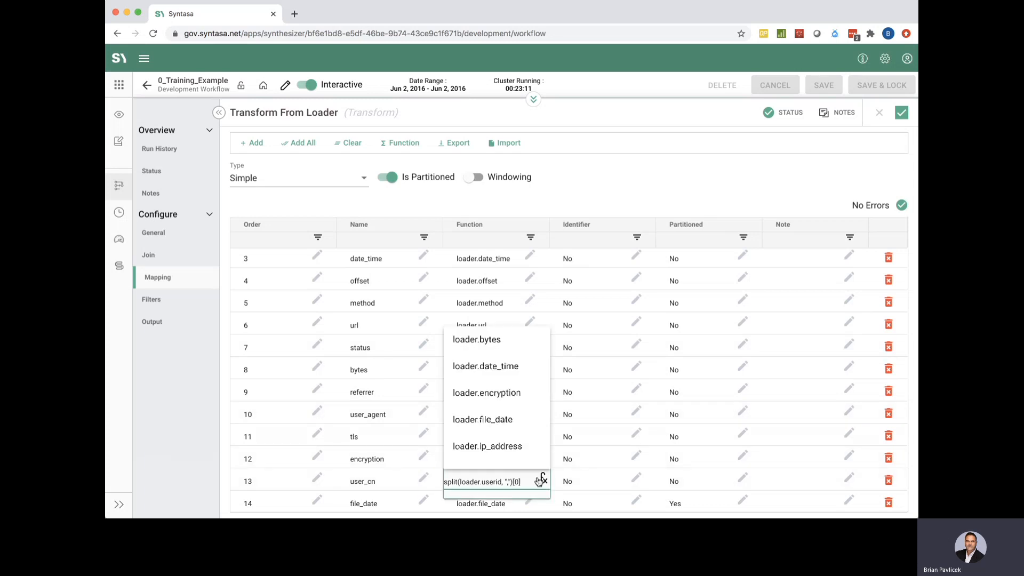
{"action": "left_click", "coordinate": [543, 480]}
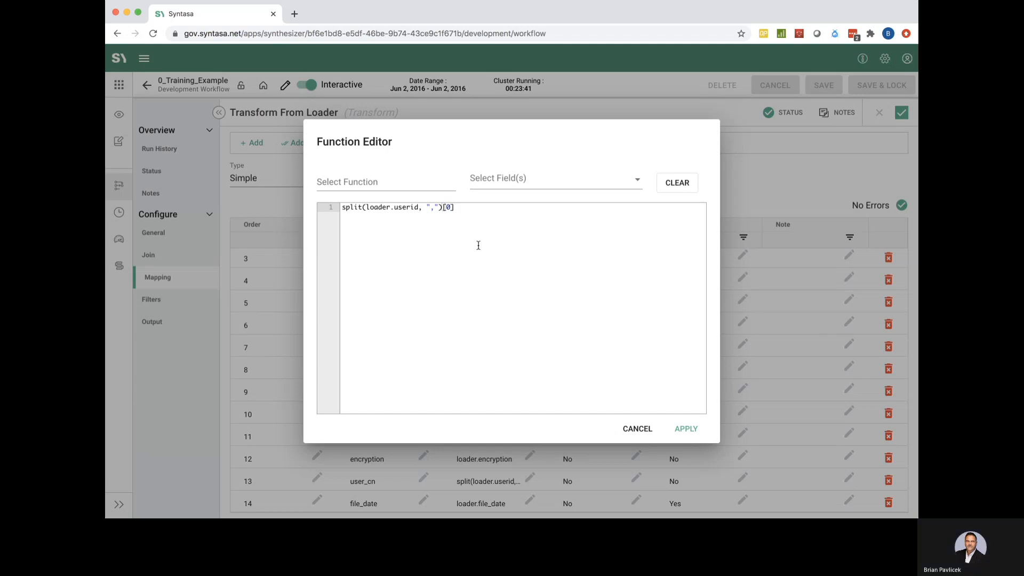
Rewrite user_cn as split(split(loader.userid, ",")[0], "=")[1] and delete the scratch CN=user cn note
{"action": "key", "text": "Return"}
{"action": "key", "text": "Return"}
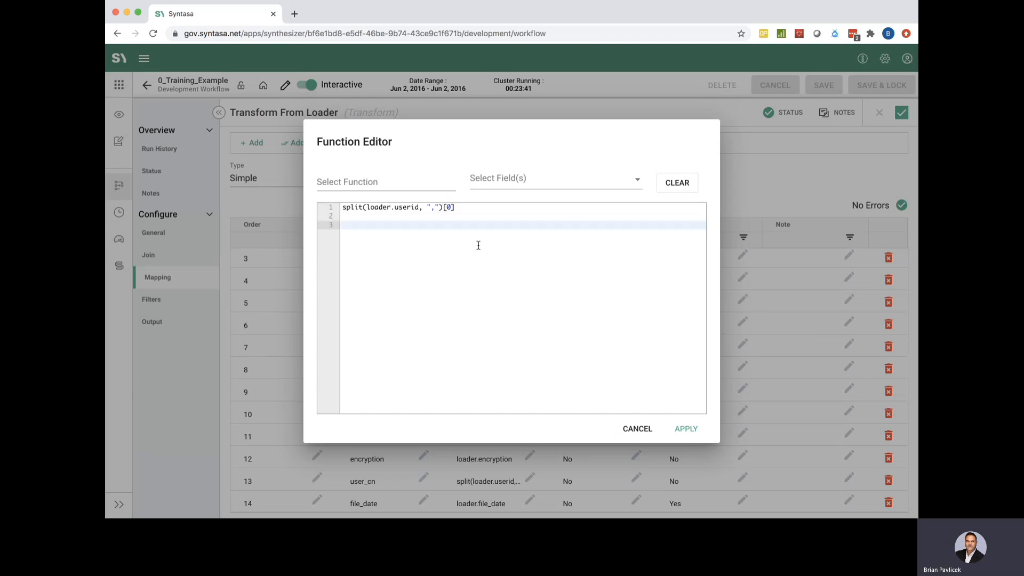
{"action": "type", "text": "CN=user cn"}
{"action": "left_click_drag", "start_coordinate": [355, 225], "coordinate": [383, 228]}
{"action": "left_click", "coordinate": [344, 207]}
{"action": "type", "text": "split"}
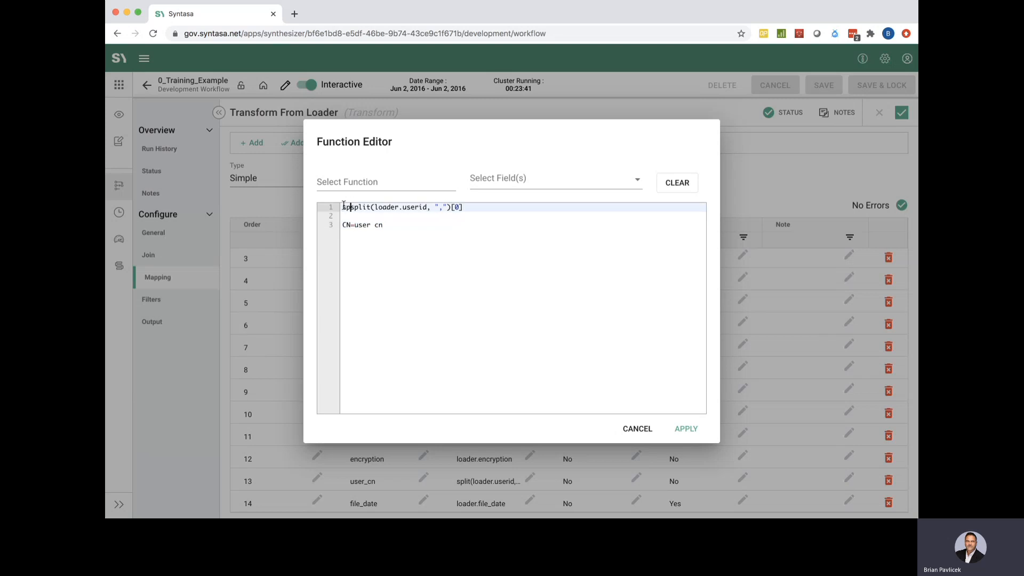
{"action": "type", "text": "("}
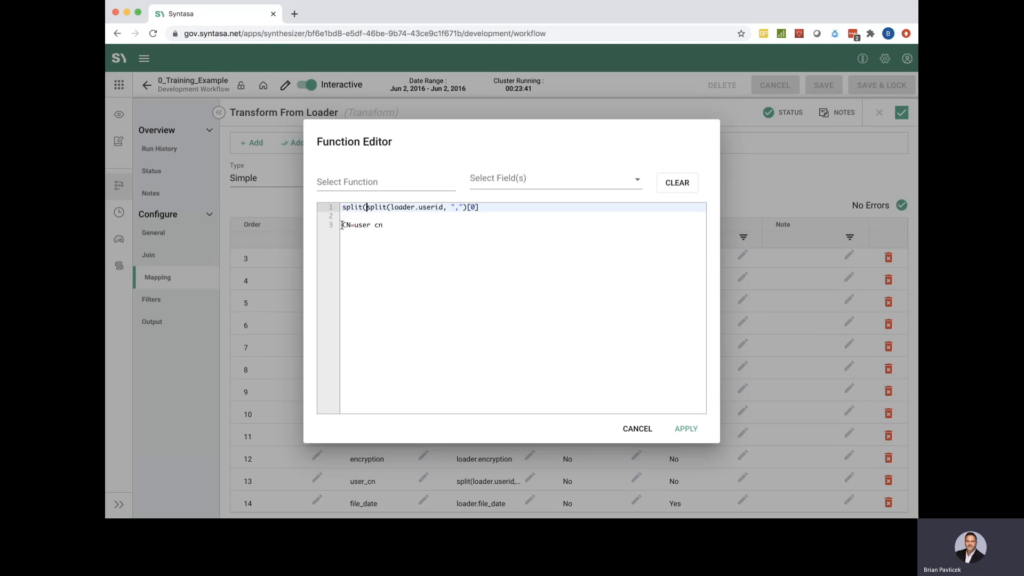
{"action": "left_click_drag", "start_coordinate": [341, 225], "coordinate": [392, 226]}
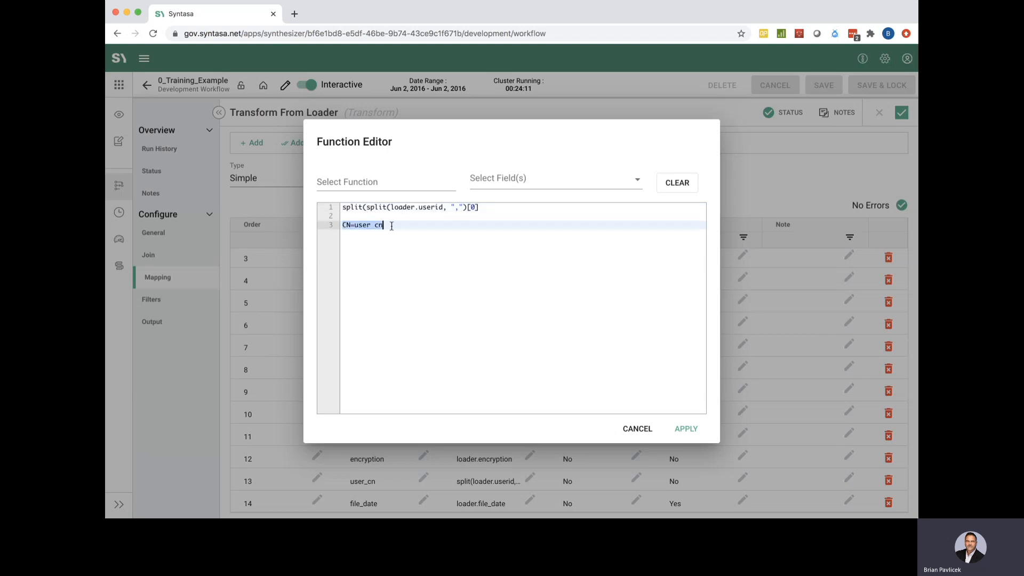
{"action": "left_click", "coordinate": [481, 208]}
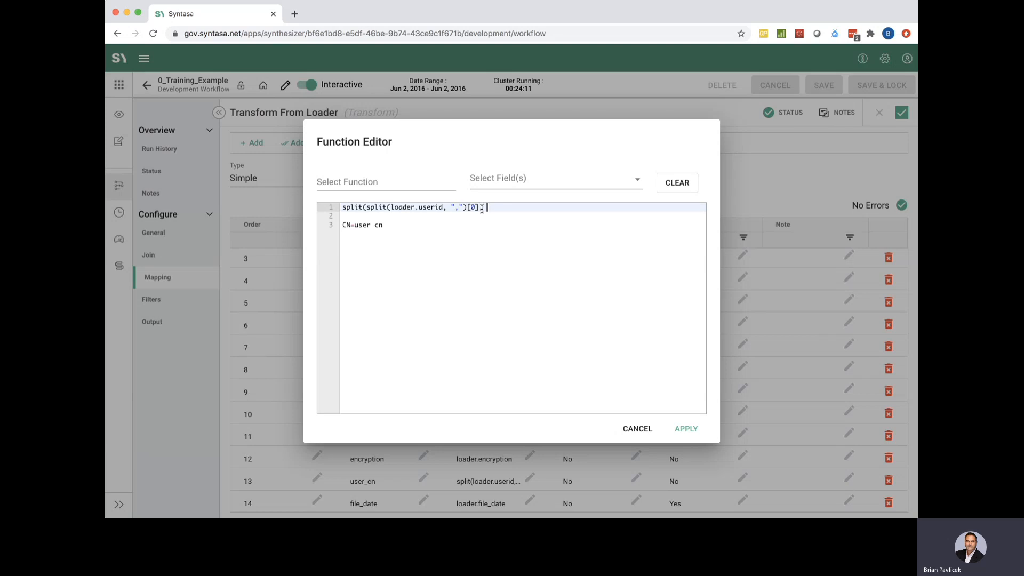
{"action": "type", "text": "+"}
{"action": "type", "text": "\"=\""}
{"action": "type", "text": "[1]"}
{"action": "left_click_drag", "start_coordinate": [354, 226], "coordinate": [382, 228]}
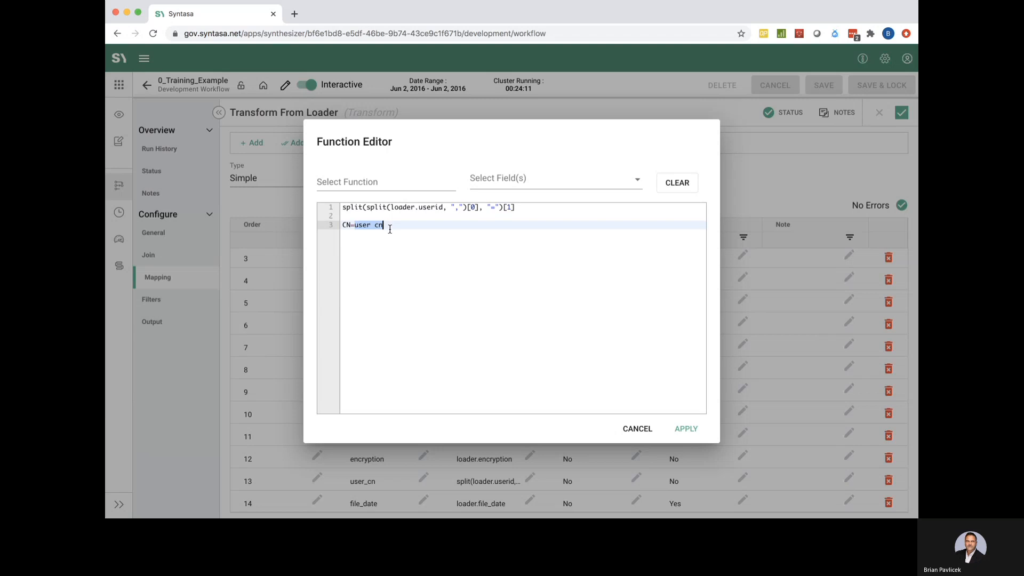
{"action": "key", "text": "BackSpace"}
{"action": "key", "text": "BackSpace"}
{"action": "key", "text": "BackSpace"}
{"action": "key", "text": "BackSpace"}
{"action": "key", "text": "BackSpace"}
{"action": "key", "text": "BackSpace"}
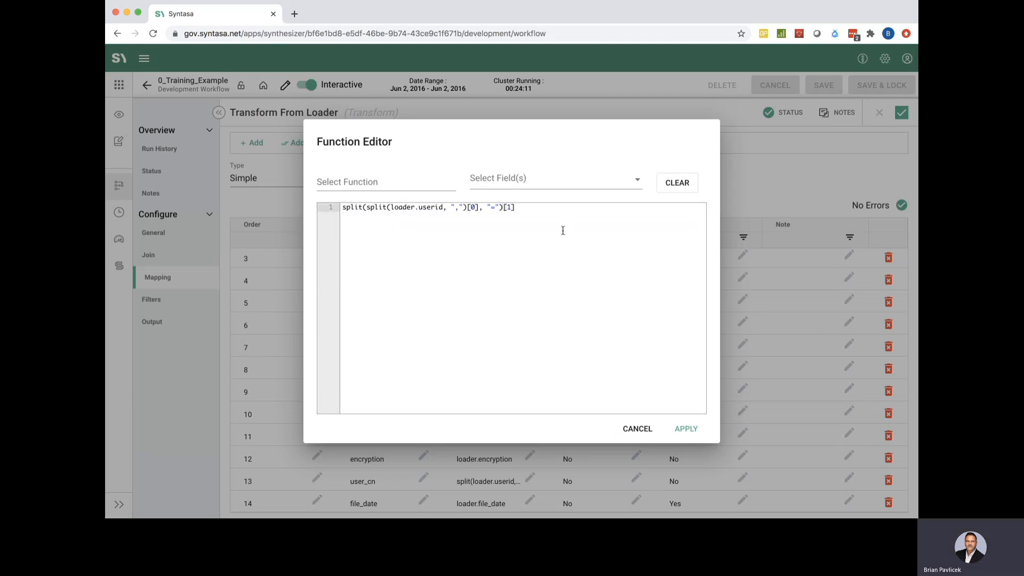
Apply the nested split to user_cn, widen the Function column to verify it, and close the Transform panel
{"action": "left_click", "coordinate": [682, 431]}
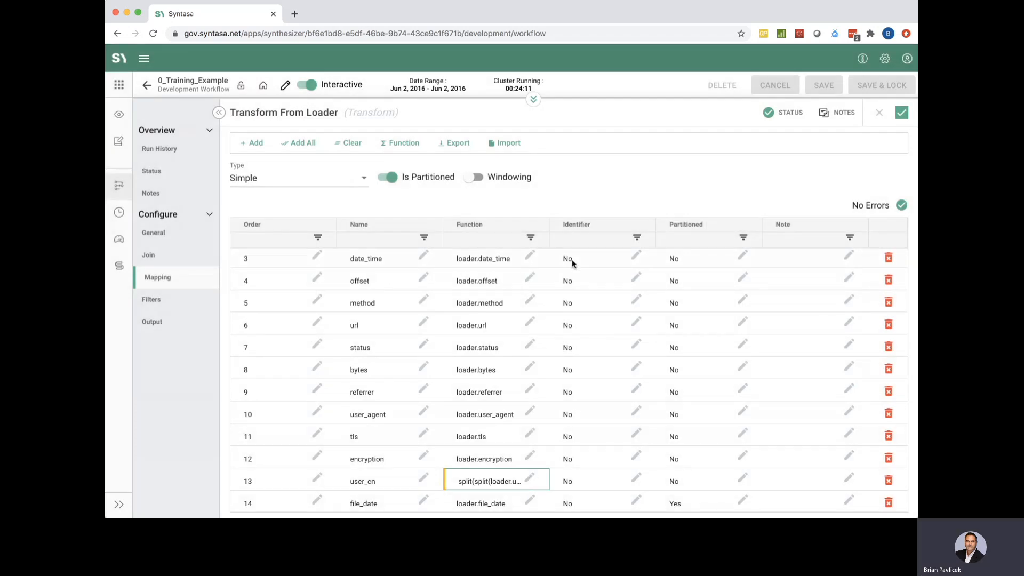
{"action": "left_click_drag", "start_coordinate": [549, 223], "coordinate": [613, 226]}
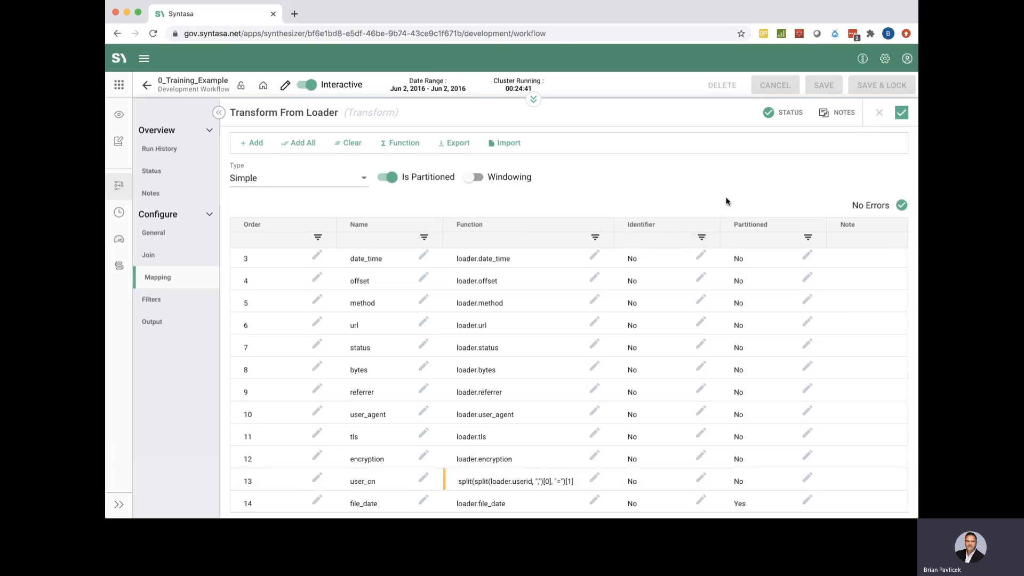
{"action": "left_click", "coordinate": [902, 113]}
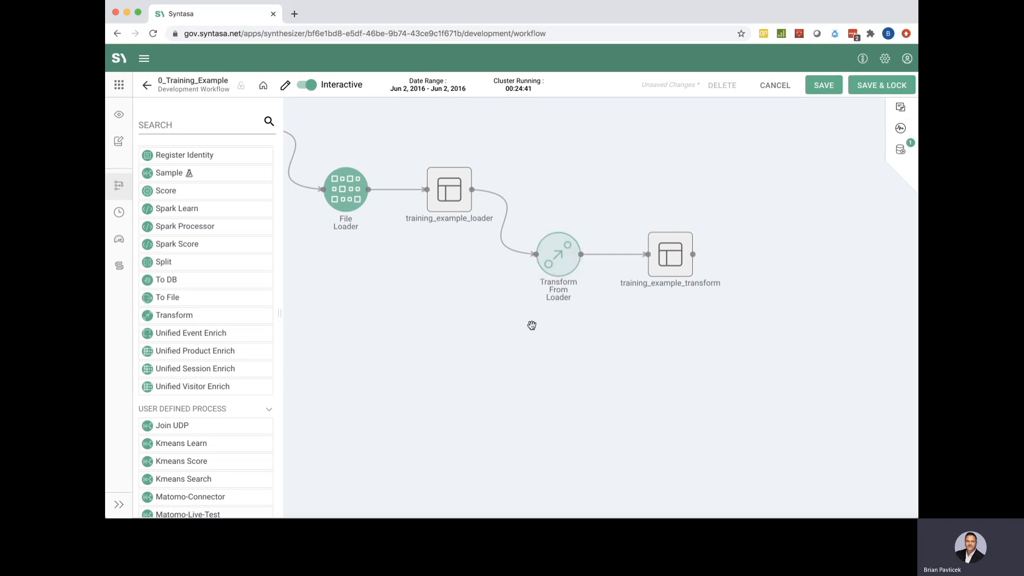
Save and lock the 0_Training_Example workflow and start a new Transform From Loader run
{"action": "left_click", "coordinate": [866, 88]}
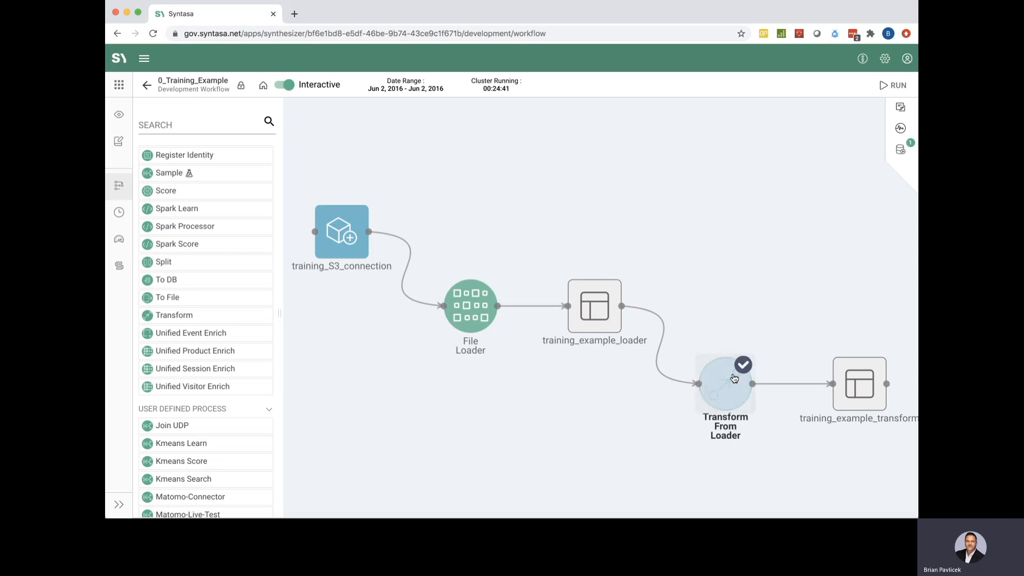
{"action": "left_click", "coordinate": [900, 86]}
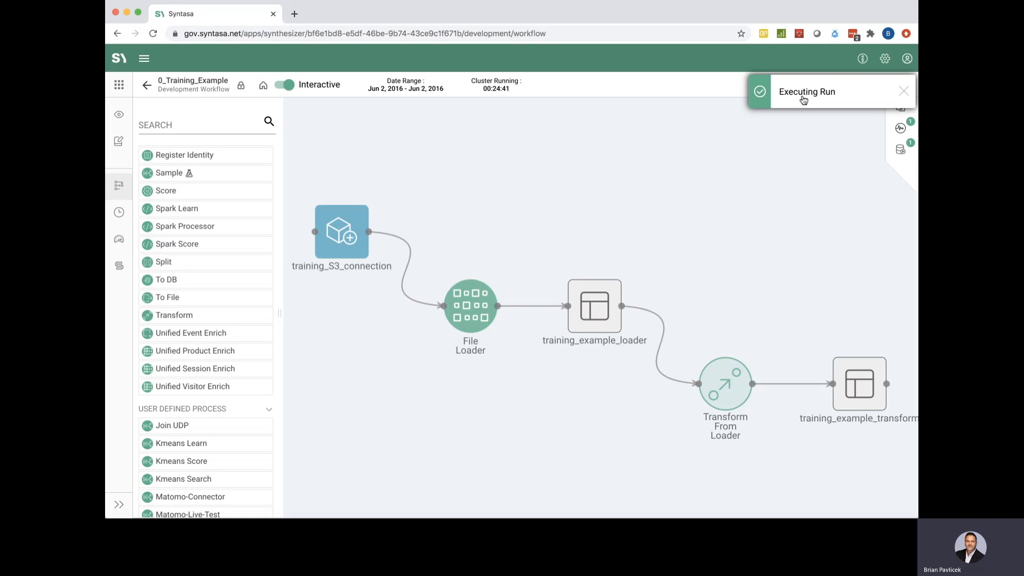
{"action": "left_click", "coordinate": [903, 93]}
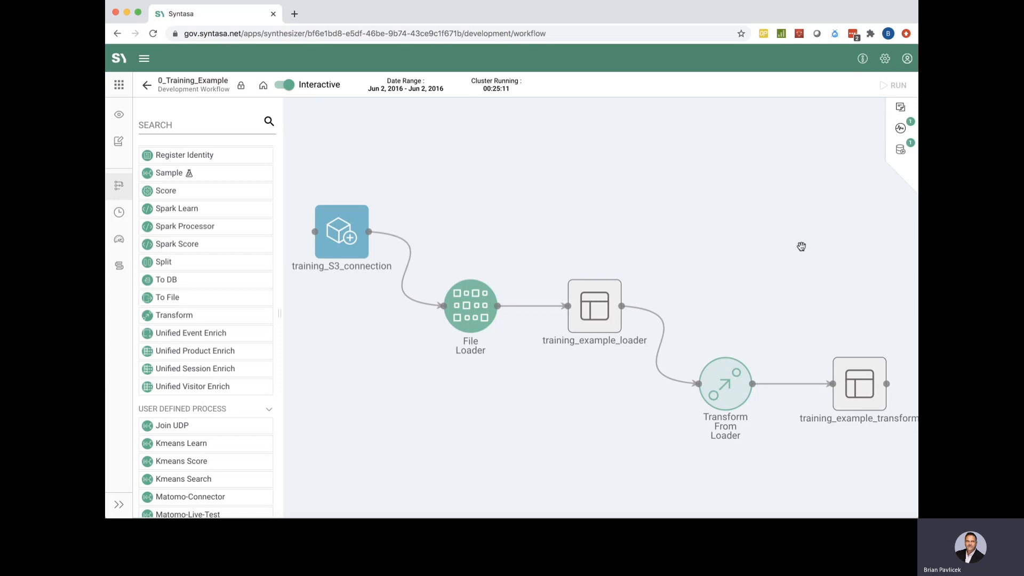
{"action": "left_click_drag", "start_coordinate": [715, 272], "coordinate": [615, 214]}
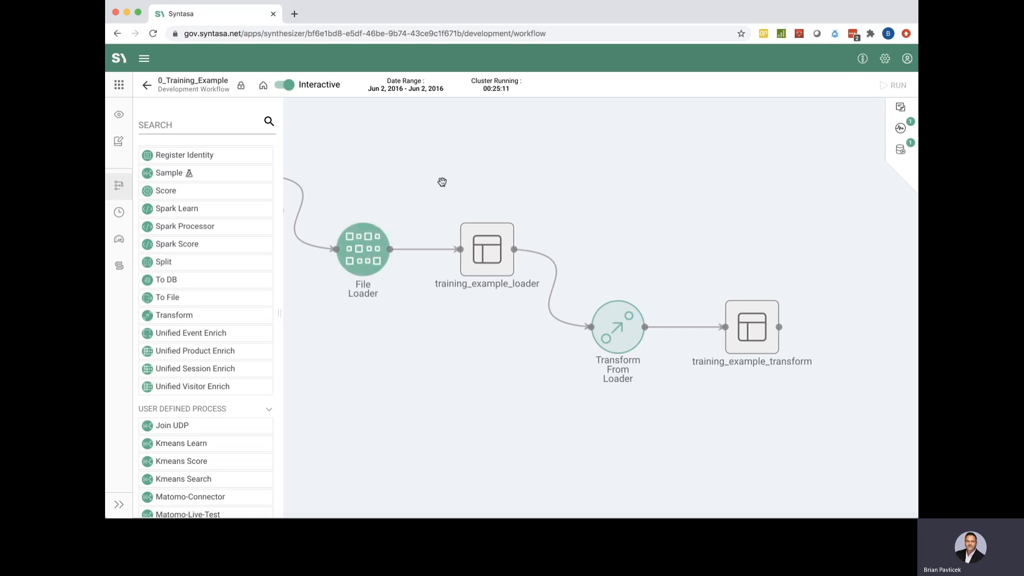
{"action": "left_click", "coordinate": [367, 237]}
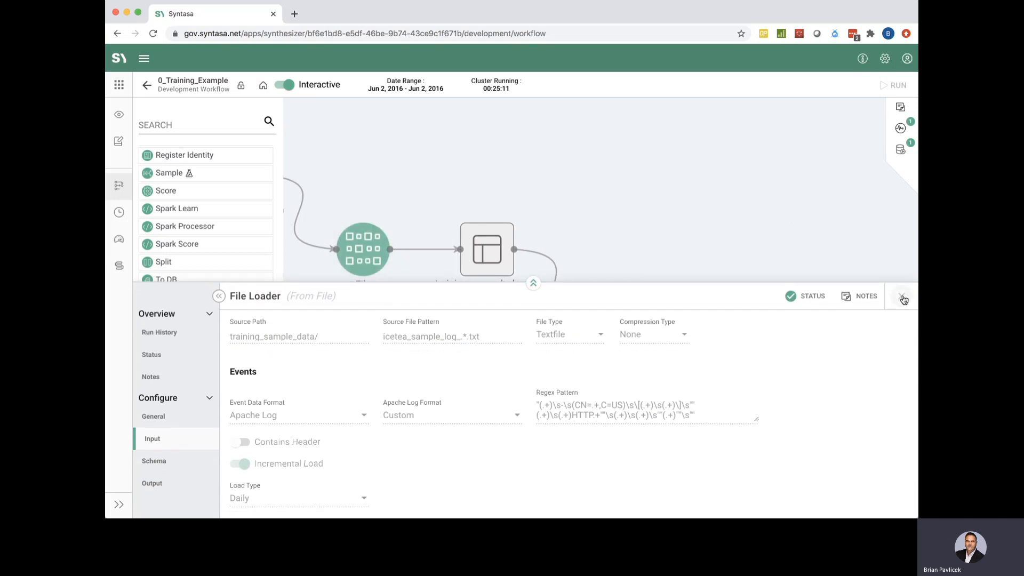
{"action": "left_click", "coordinate": [902, 296]}
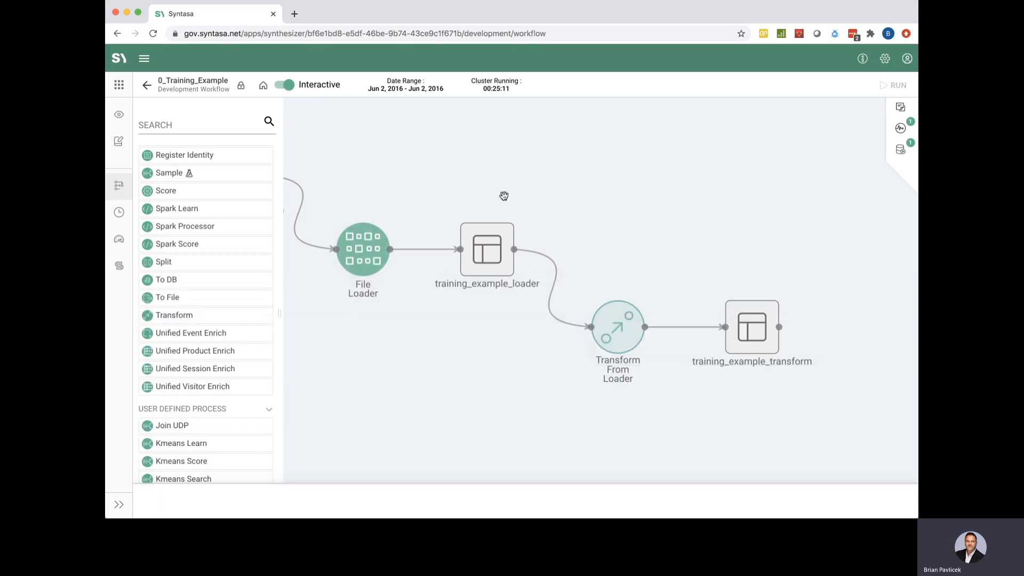
{"action": "left_click", "coordinate": [375, 240]}
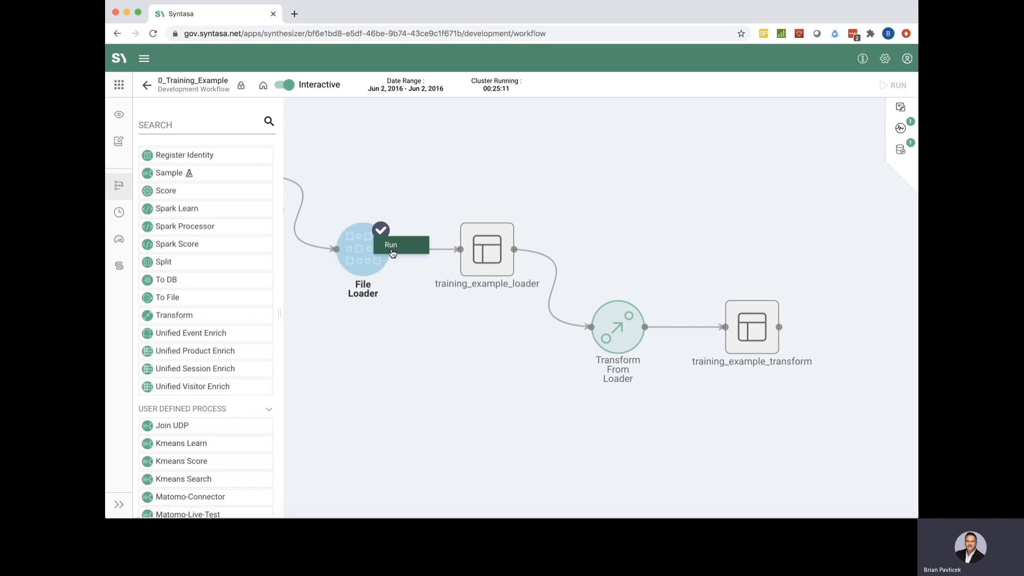
{"action": "left_click", "coordinate": [478, 177]}
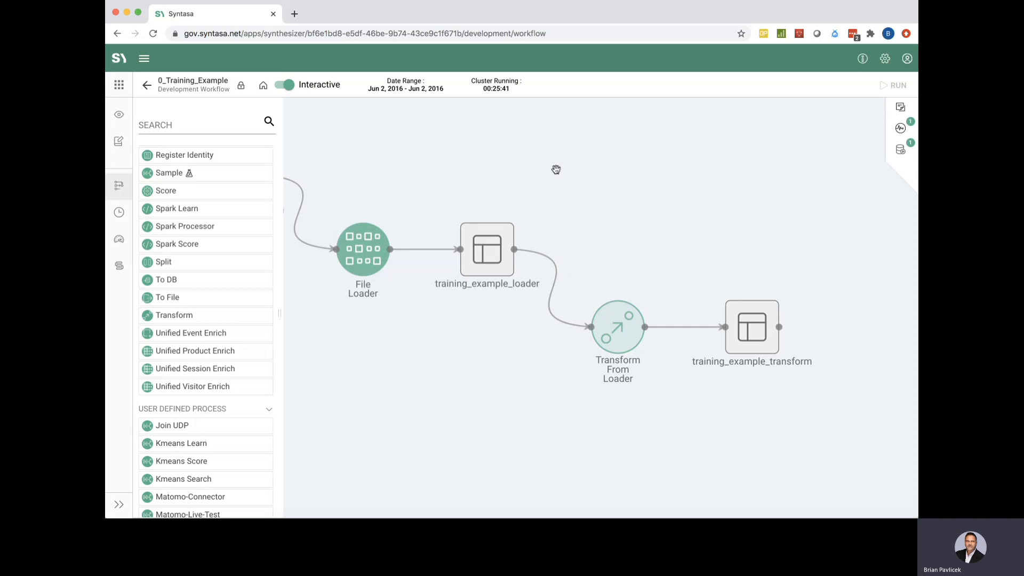
Follow Runs - 4 and its Transform From Loader logs until the step completes in 00:00:53
{"action": "left_click", "coordinate": [901, 129]}
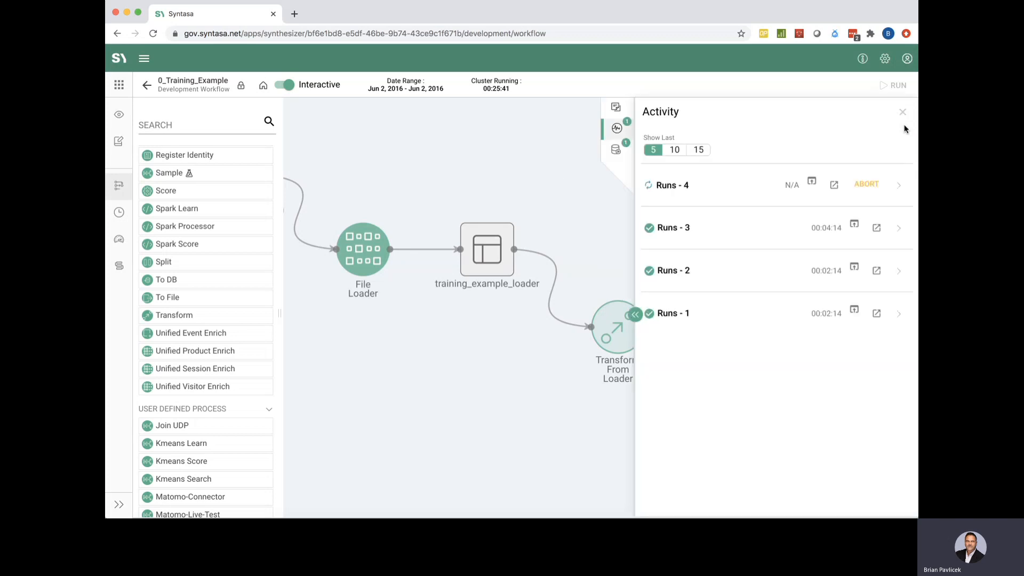
{"action": "left_click", "coordinate": [895, 189]}
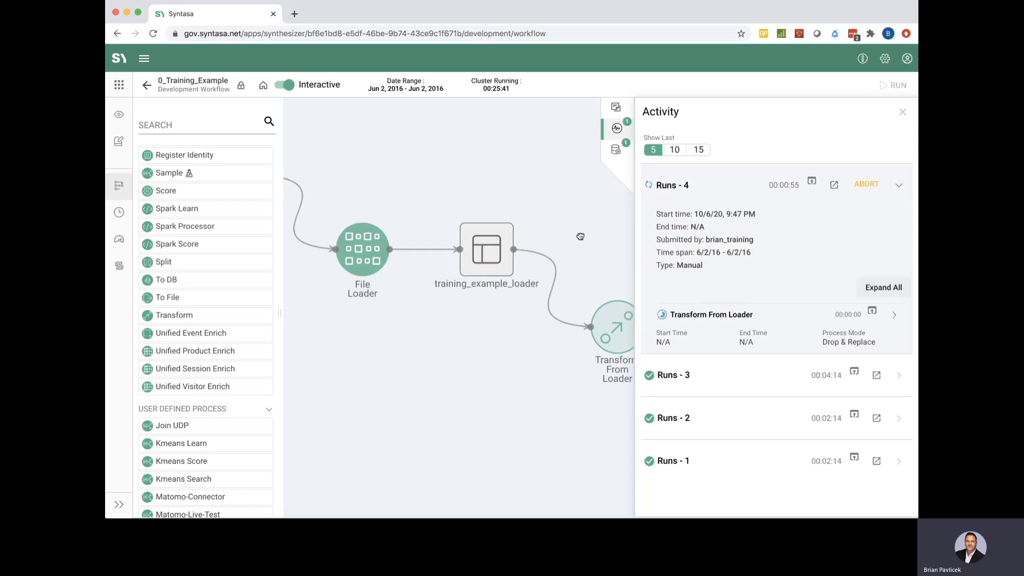
{"action": "left_click_drag", "start_coordinate": [583, 235], "coordinate": [398, 220]}
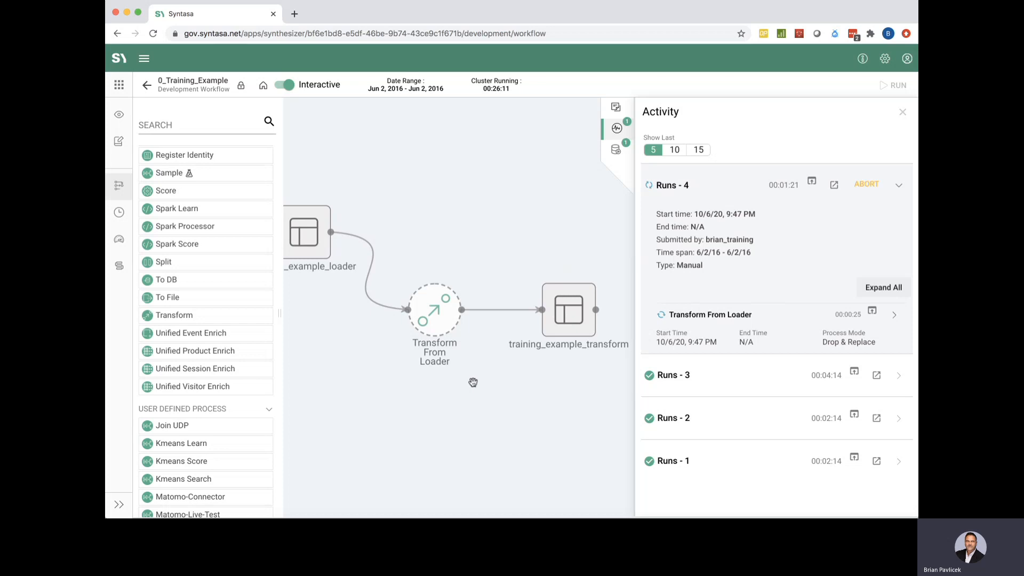
{"action": "left_click", "coordinate": [873, 315]}
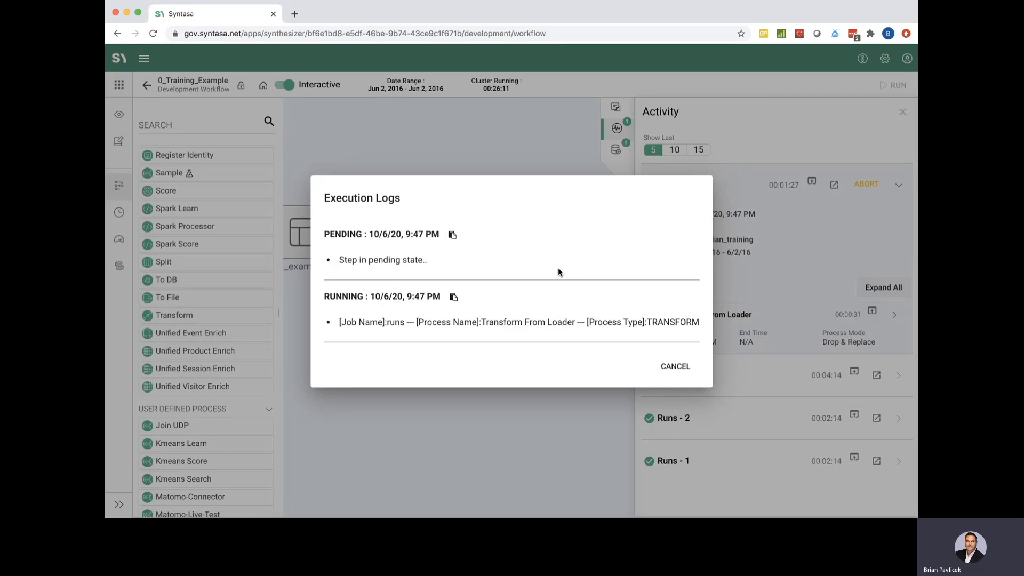
{"action": "scroll", "coordinate": [489, 317], "scroll_direction": "down", "scroll_amount": 1}
{"action": "scroll", "coordinate": [479, 287], "scroll_direction": "up", "scroll_amount": 1}
{"action": "left_click", "coordinate": [675, 367]}
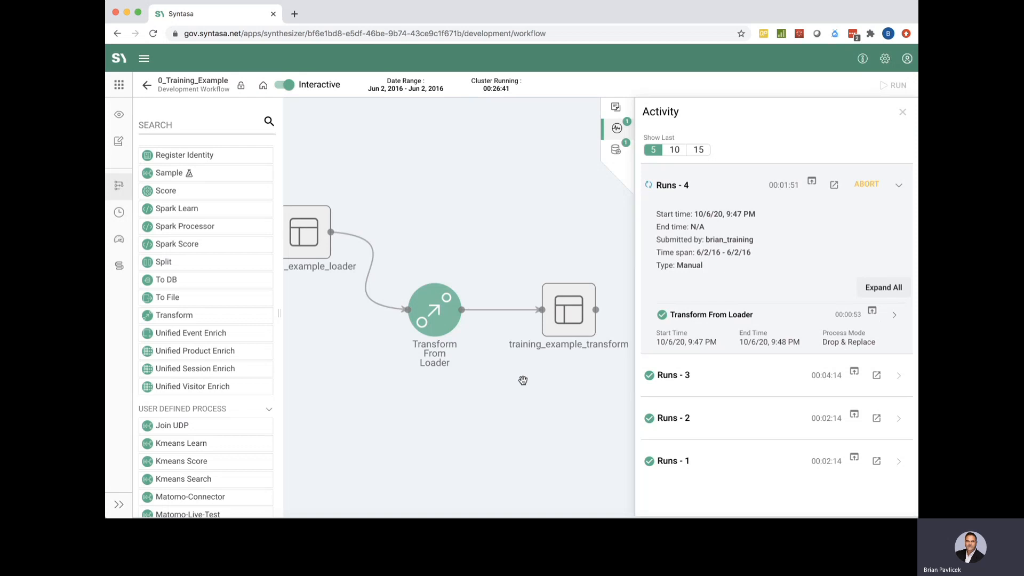
Preview training_example_transform rows and check that the user_cn column shows bare names
{"action": "left_click", "coordinate": [904, 116]}
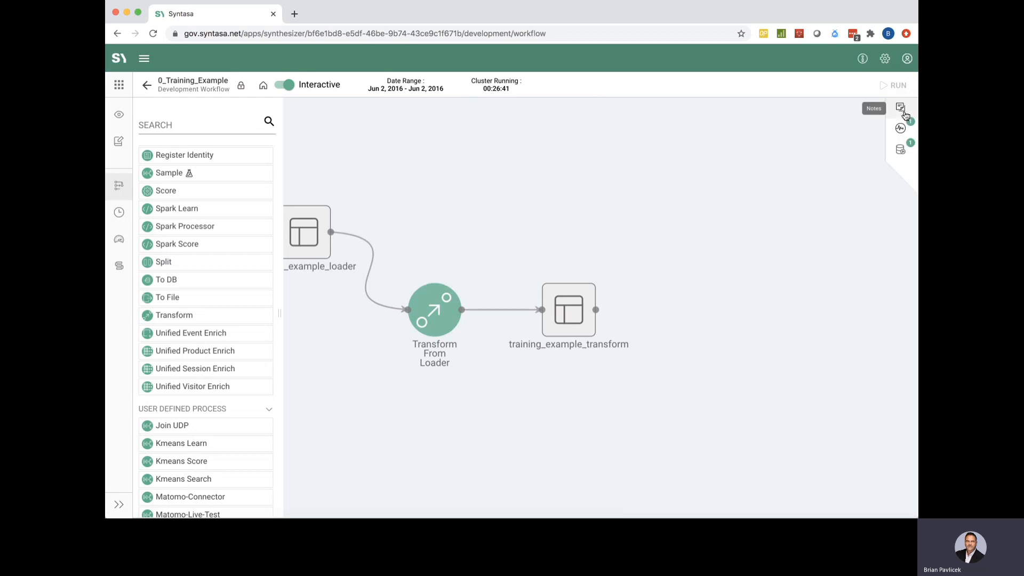
{"action": "left_click_drag", "start_coordinate": [642, 240], "coordinate": [643, 124]}
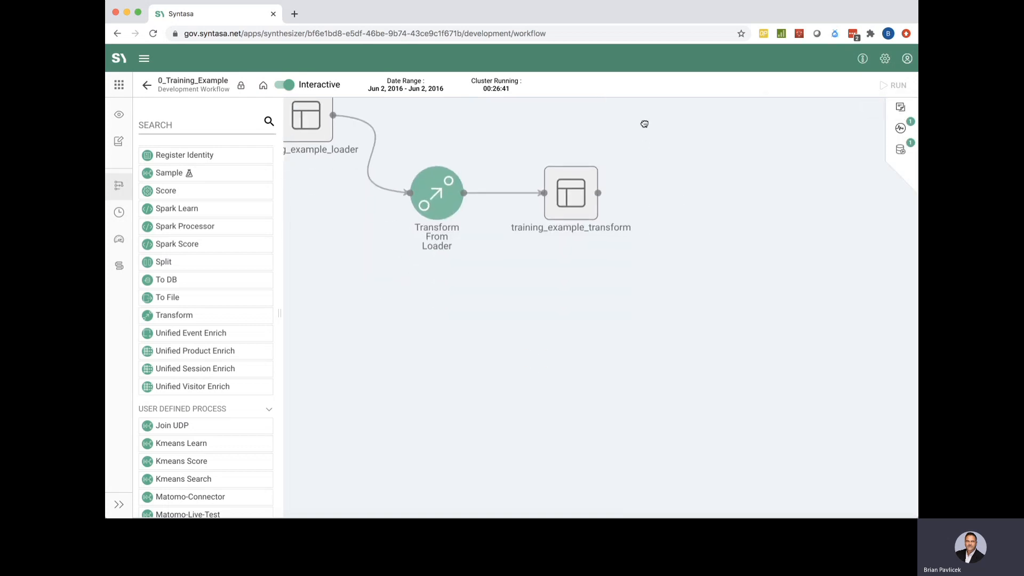
{"action": "left_click", "coordinate": [579, 195]}
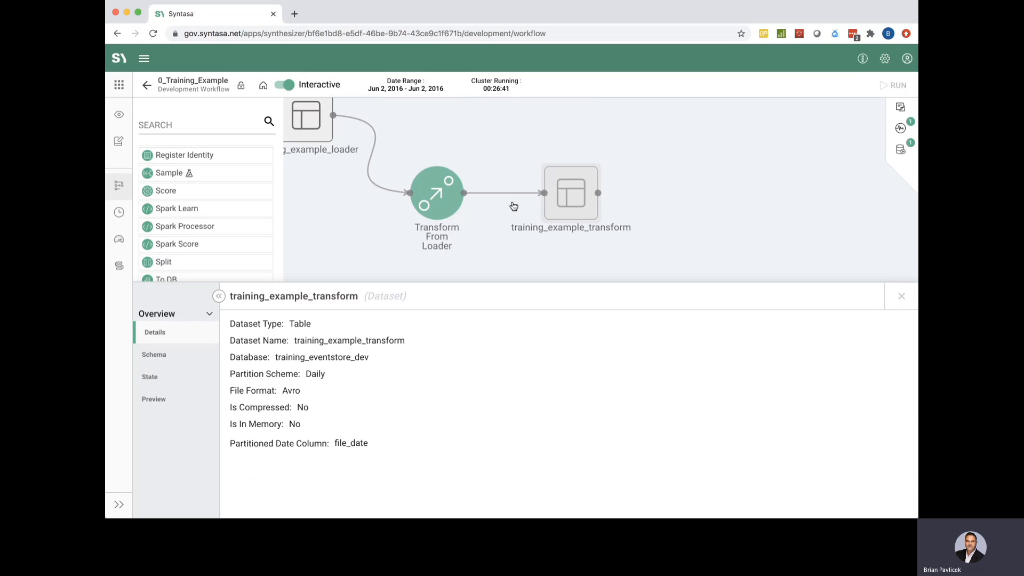
{"action": "left_click", "coordinate": [159, 400]}
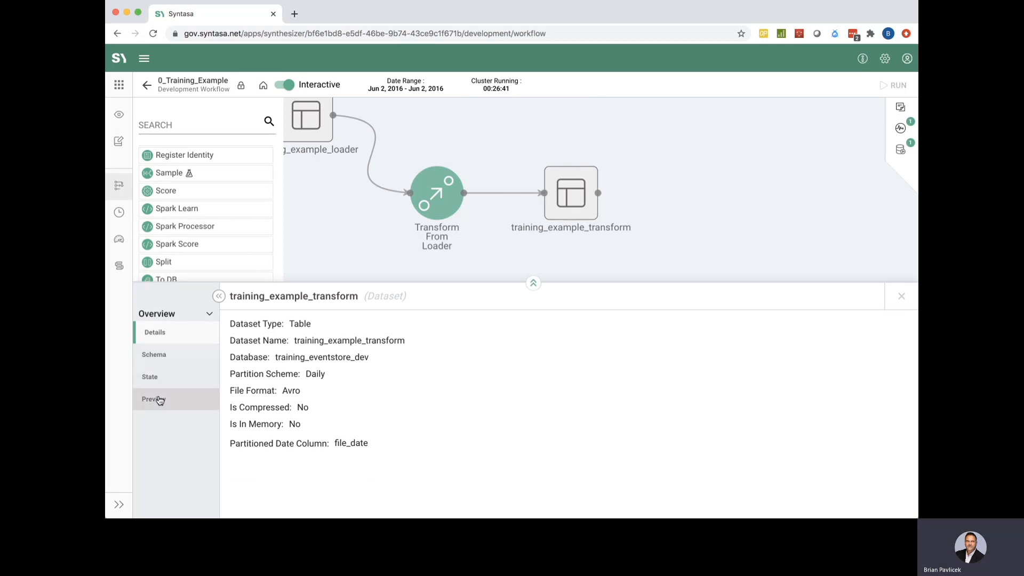
{"action": "scroll", "coordinate": [741, 407], "scroll_direction": "right", "scroll_amount": 10}
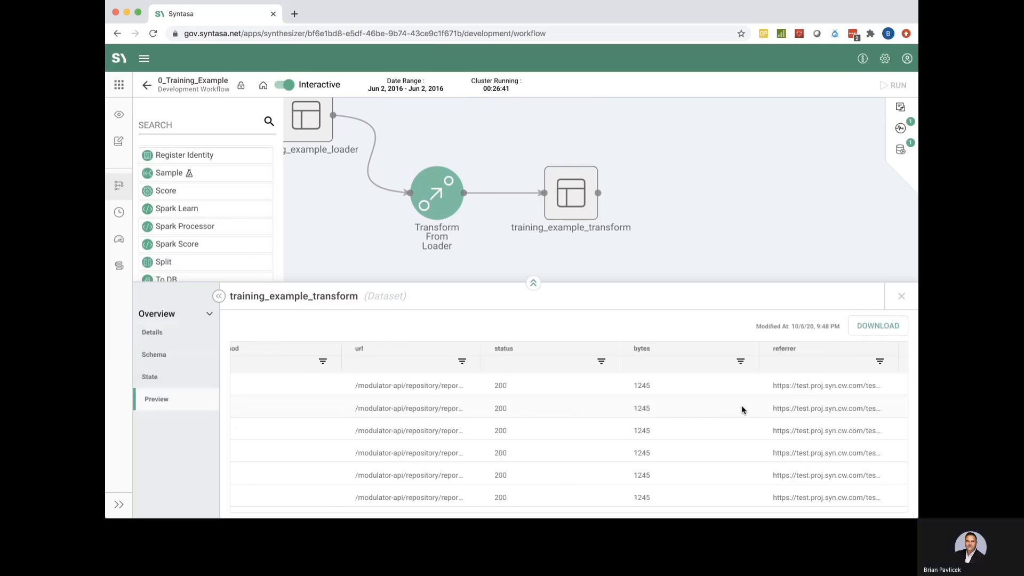
{"action": "scroll", "coordinate": [736, 408], "scroll_direction": "right", "scroll_amount": 1}
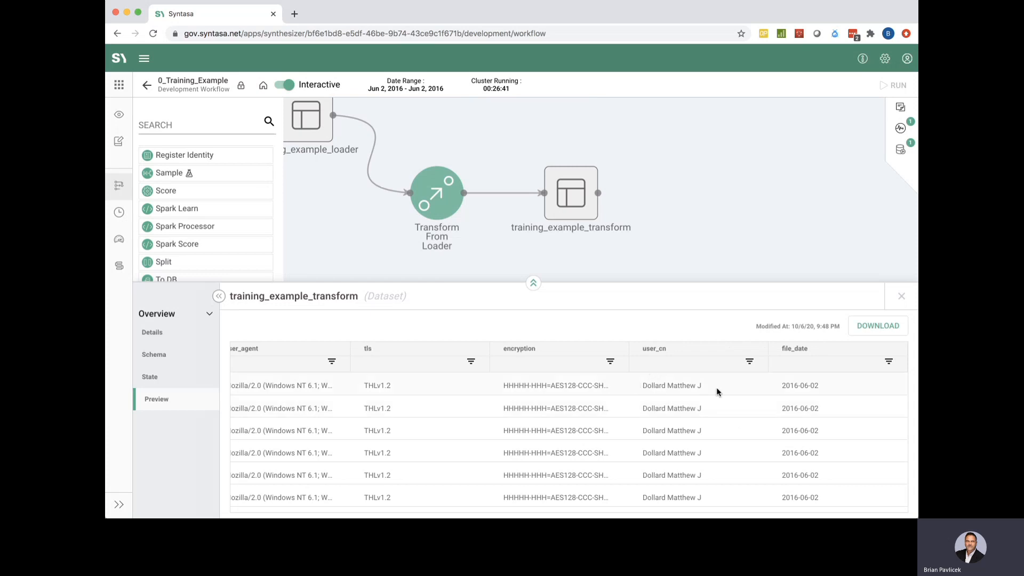
{"action": "scroll", "coordinate": [708, 430], "scroll_direction": "up", "scroll_amount": 5}
Turn off Interactive mode, confirm the cluster shutdown, and return to the app card list
{"action": "left_click", "coordinate": [900, 297]}
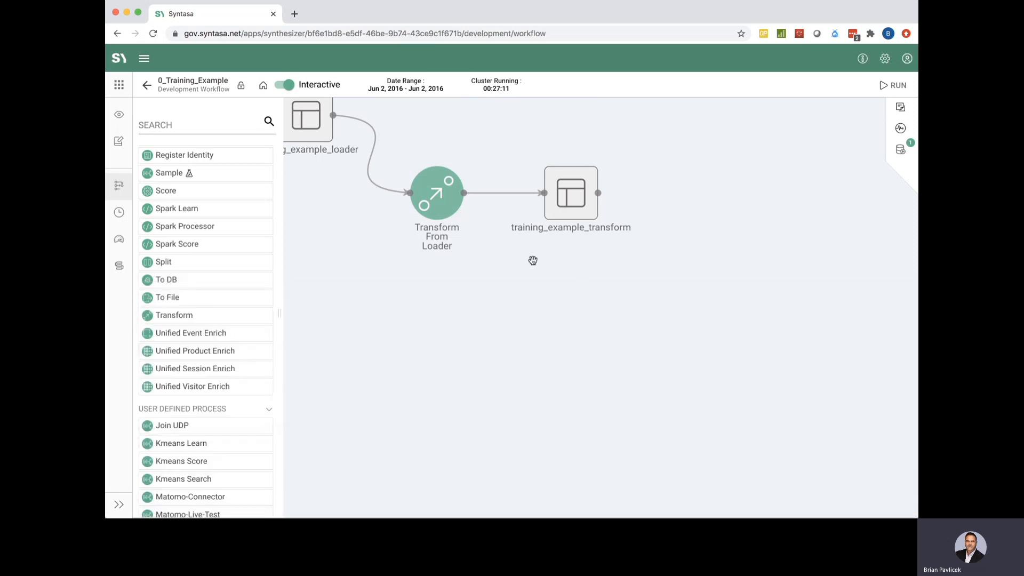
{"action": "left_click_drag", "start_coordinate": [533, 258], "coordinate": [770, 385]}
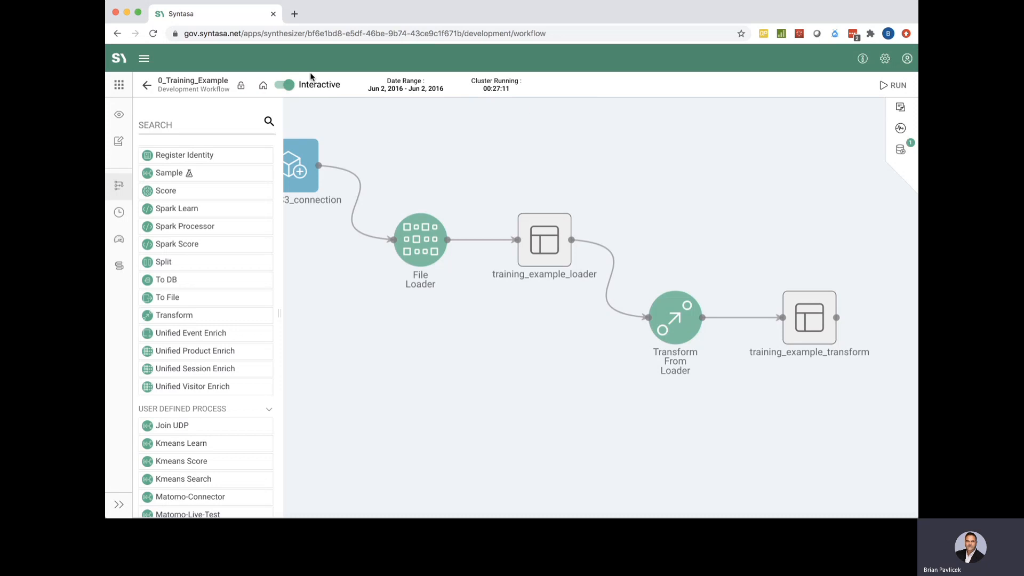
{"action": "left_click", "coordinate": [288, 84]}
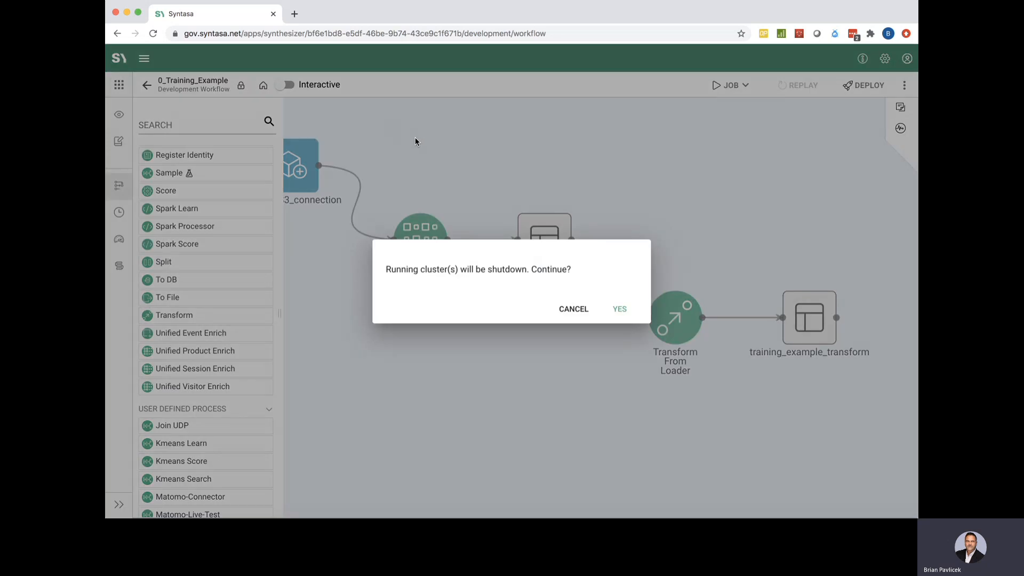
{"action": "left_click", "coordinate": [619, 311]}
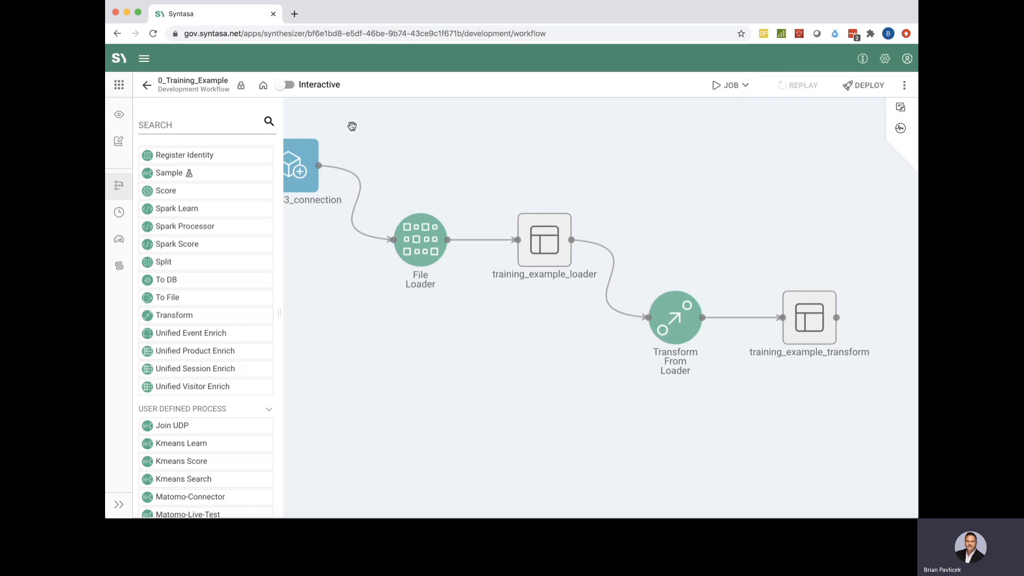
{"action": "left_click", "coordinate": [147, 86]}
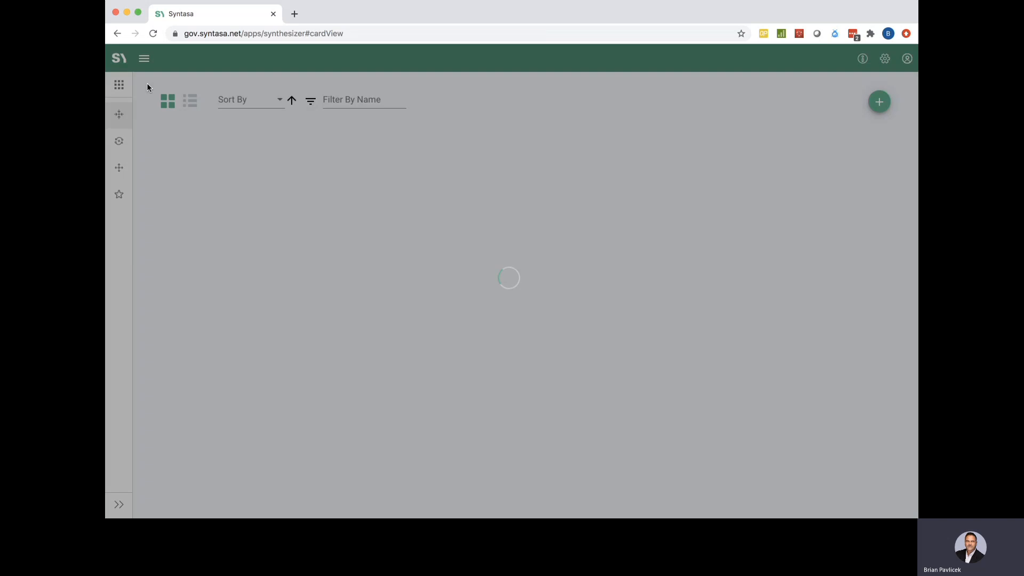